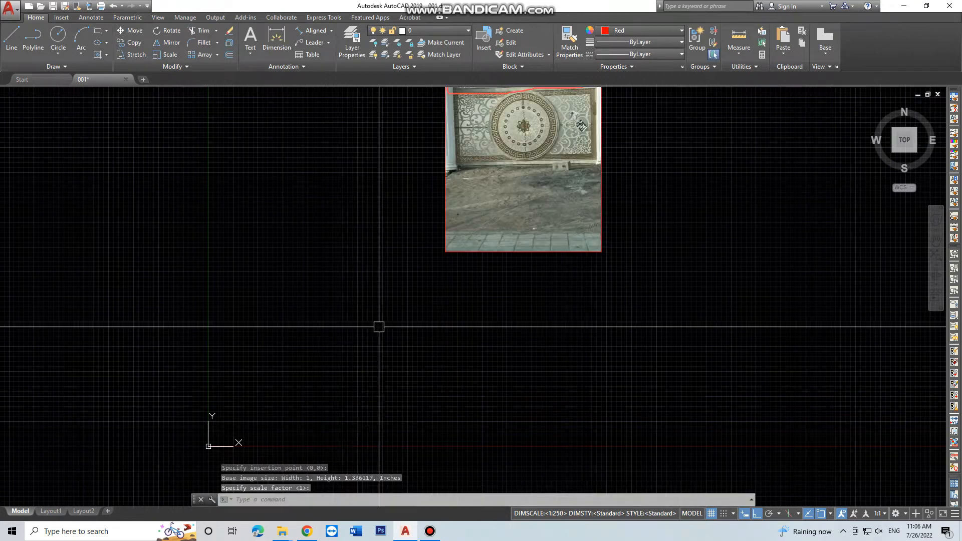
Draw a diagonal line 20 units long across a strand of the lattice band in the gate photo
{"action": "scroll", "coordinate": [438, 275], "scroll_direction": "down", "scroll_amount": 4}
{"action": "middle_click_drag", "start_coordinate": [488, 230], "coordinate": [469, 300]}
{"action": "scroll", "coordinate": [445, 281], "scroll_direction": "up", "scroll_amount": 12}
{"action": "middle_click_drag", "start_coordinate": [396, 206], "coordinate": [412, 226]}
{"action": "scroll", "coordinate": [390, 238], "scroll_direction": "up", "scroll_amount": 5}
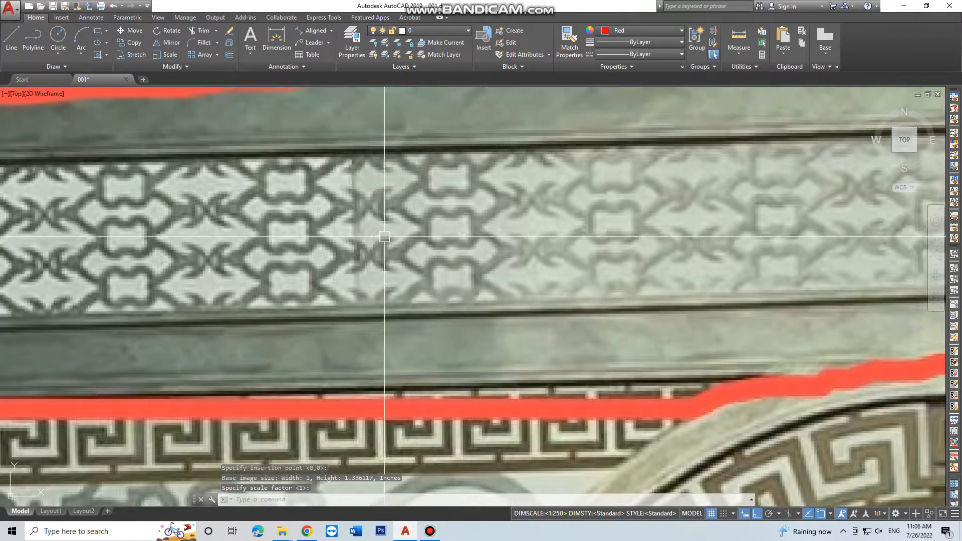
{"action": "key", "text": "space"}
{"action": "scroll", "coordinate": [246, 202], "scroll_direction": "up", "scroll_amount": 5}
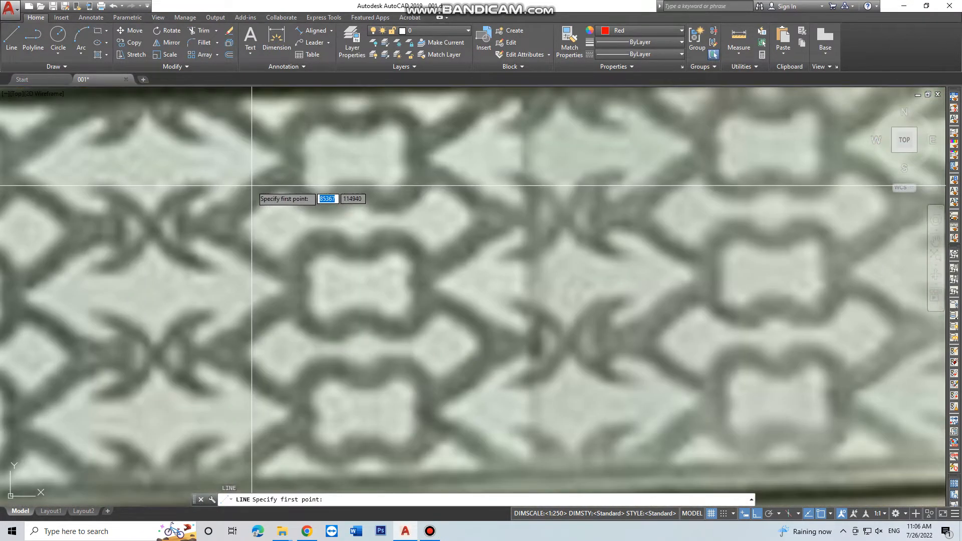
{"action": "left_click", "coordinate": [252, 184]}
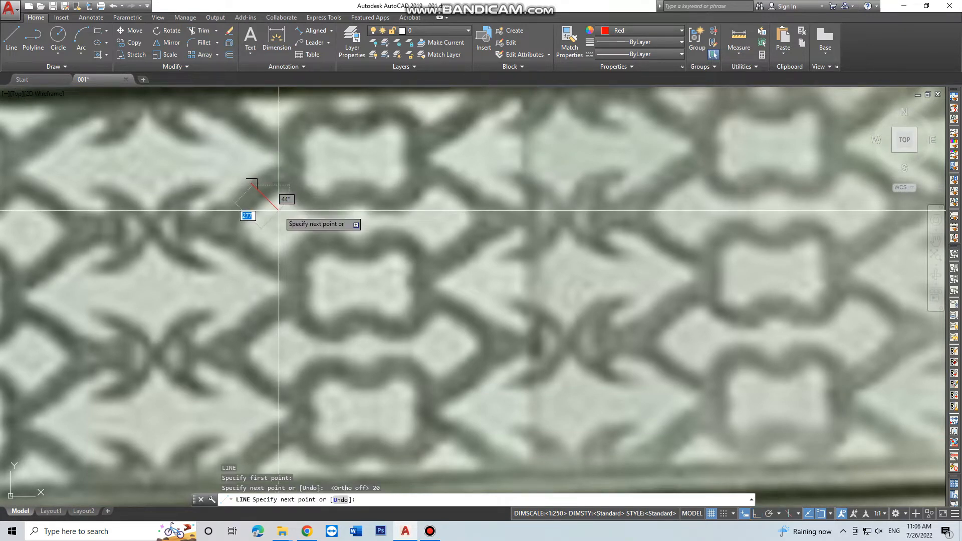
{"action": "key", "text": "Escape"}
Scale the gate photo by reference from the short line's start, picking the reference length there and accepting 20 as the new length
{"action": "scroll", "coordinate": [278, 220], "scroll_direction": "down", "scroll_amount": 9}
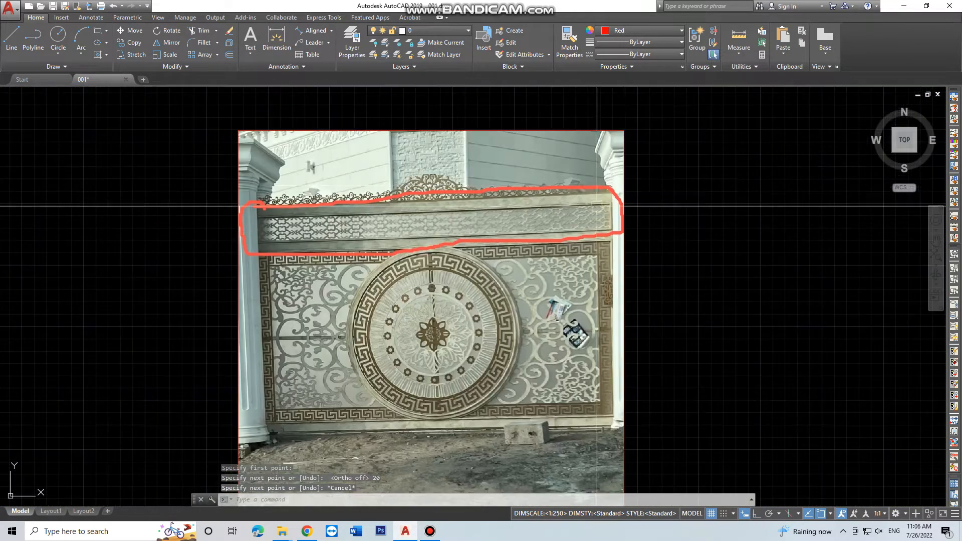
{"action": "left_click", "coordinate": [669, 265]}
{"action": "left_click", "coordinate": [495, 349]}
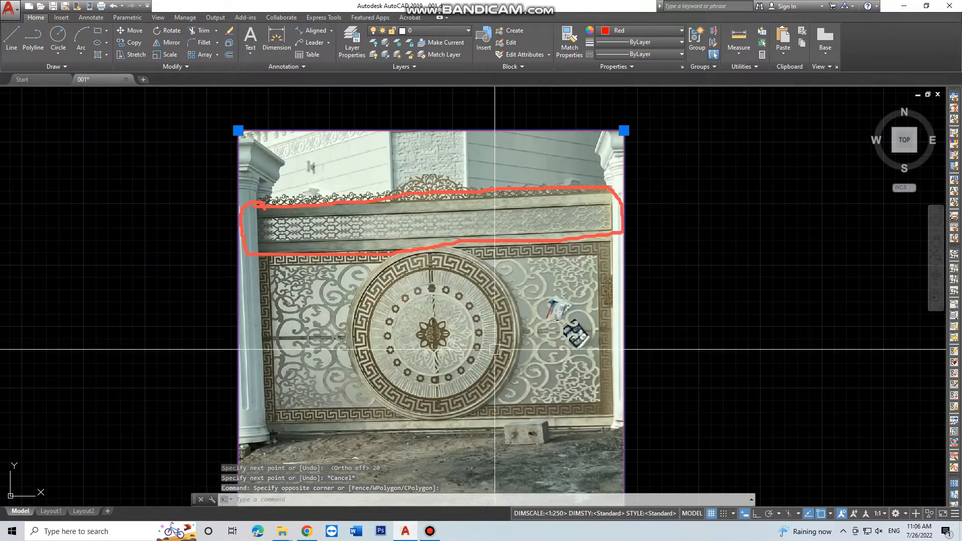
{"action": "type", "text": "sc"}
{"action": "key", "text": "Return"}
{"action": "scroll", "coordinate": [300, 223], "scroll_direction": "up", "scroll_amount": 7}
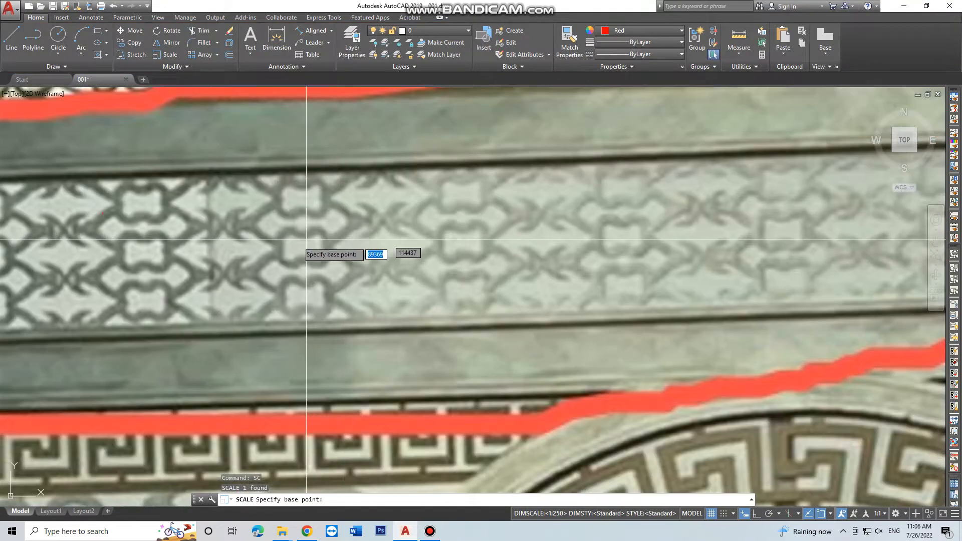
{"action": "scroll", "coordinate": [289, 219], "scroll_direction": "up", "scroll_amount": 3}
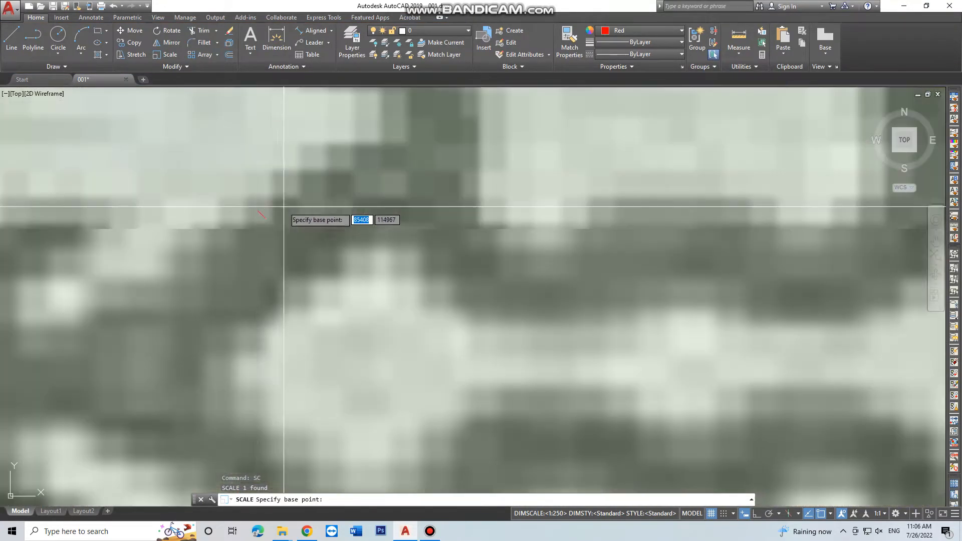
{"action": "scroll", "coordinate": [258, 216], "scroll_direction": "up", "scroll_amount": 5}
{"action": "left_click", "coordinate": [259, 213]}
{"action": "type", "text": "r"}
{"action": "key", "text": "Return"}
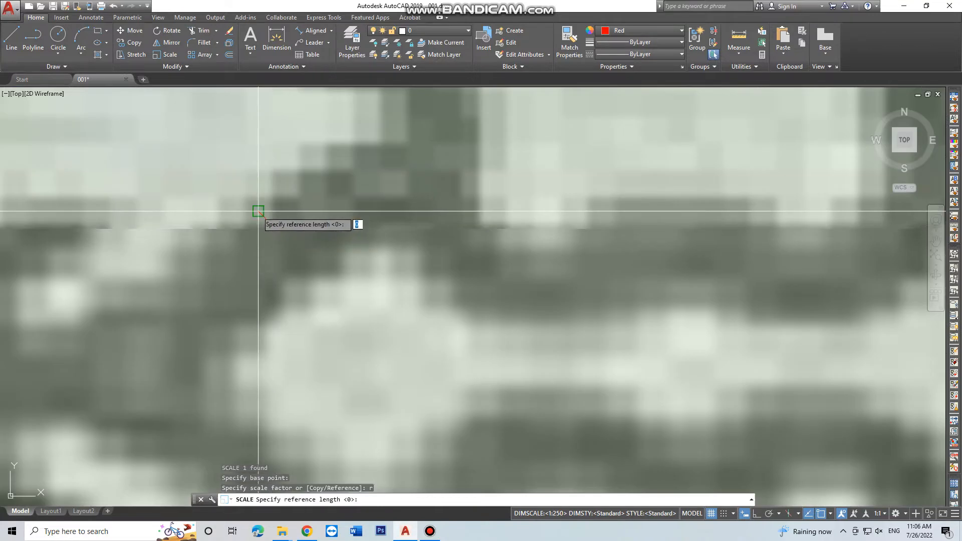
{"action": "left_click", "coordinate": [258, 214]}
{"action": "left_click", "coordinate": [277, 222]}
{"action": "key", "text": "Return"}
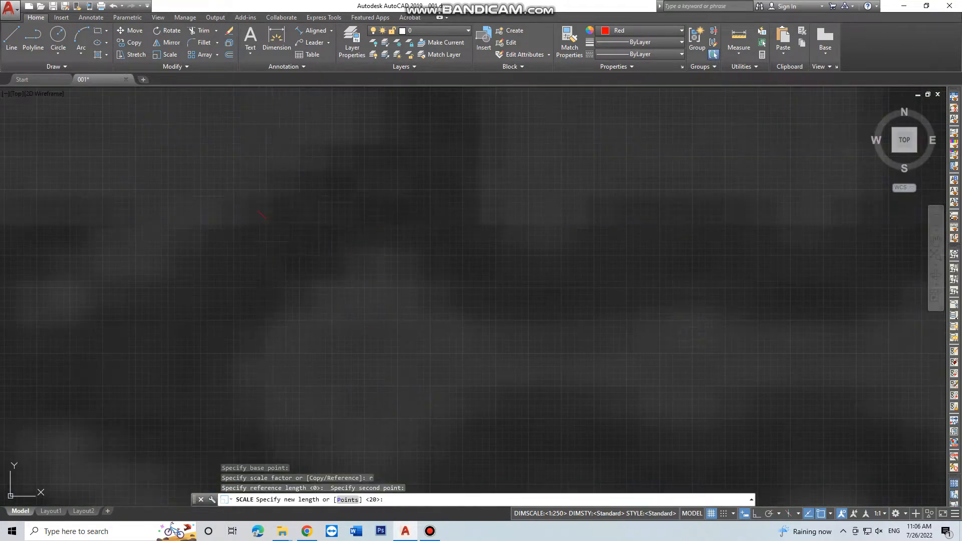
Erase the short diagonal reference line on the lattice
{"action": "left_click", "coordinate": [230, 194]}
{"action": "left_click", "coordinate": [323, 267]}
{"action": "type", "text": "E"}
{"action": "key", "text": "Return"}
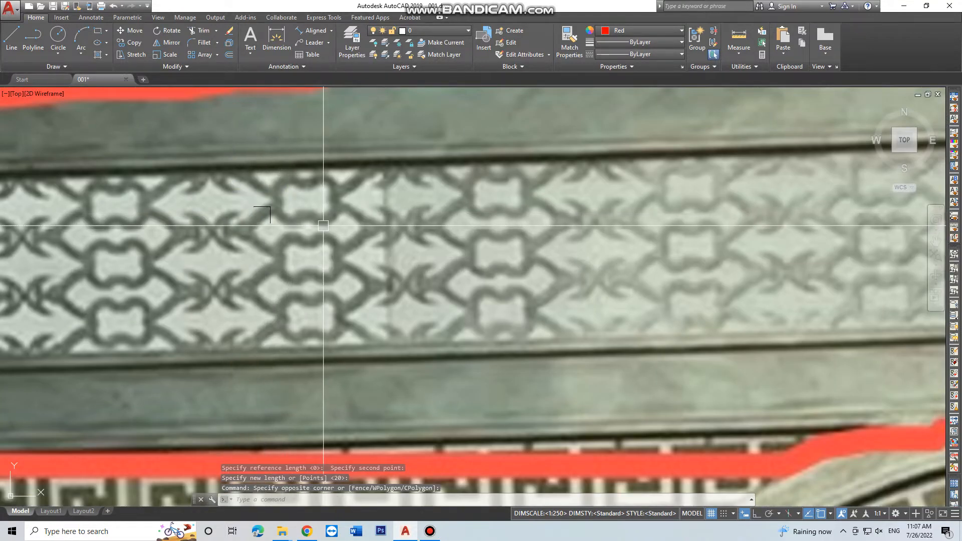
Draw a horizontal construction line across the photo along the lower edge of the lattice band
{"action": "scroll", "coordinate": [311, 270], "scroll_direction": "down", "scroll_amount": 5}
{"action": "type", "text": "xl"}
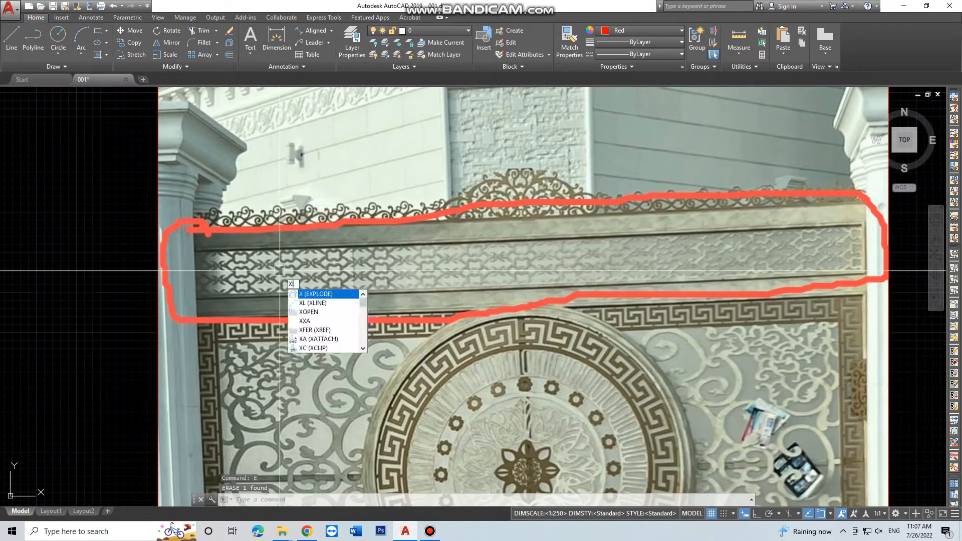
{"action": "key", "text": "Return"}
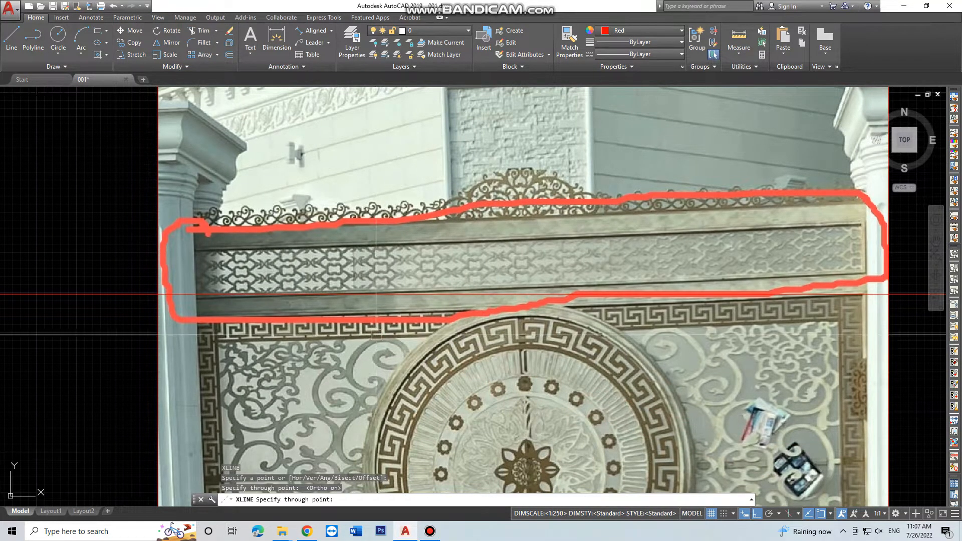
{"action": "scroll", "coordinate": [283, 258], "scroll_direction": "down", "scroll_amount": 3}
{"action": "left_click", "coordinate": [345, 279]}
{"action": "key", "text": "Escape"}
Align the photo so the lattice band's lower edge lies along the horizontal construction line, without scaling it
{"action": "left_click", "coordinate": [677, 346]}
{"action": "left_click", "coordinate": [614, 393]}
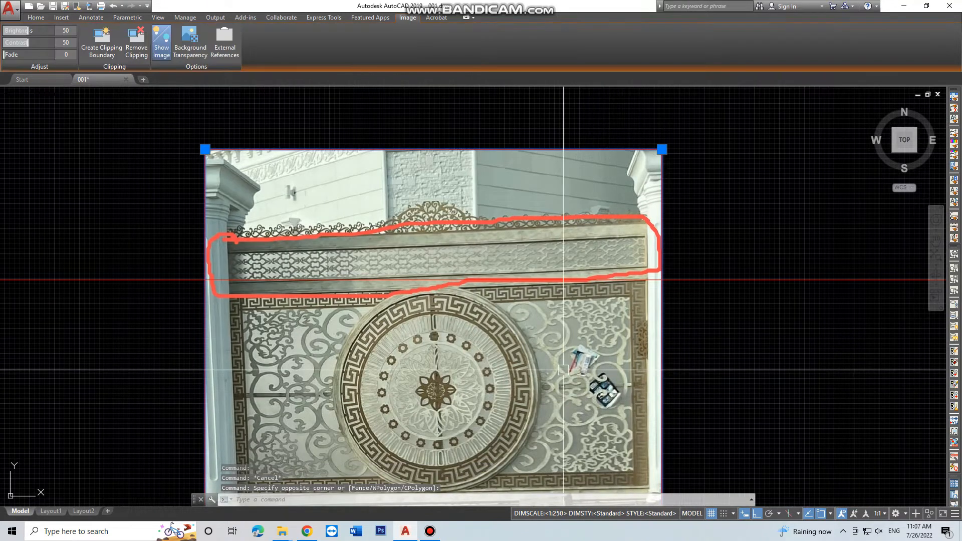
{"action": "type", "text": "al"}
{"action": "key", "text": "Return"}
{"action": "scroll", "coordinate": [408, 299], "scroll_direction": "up", "scroll_amount": 5}
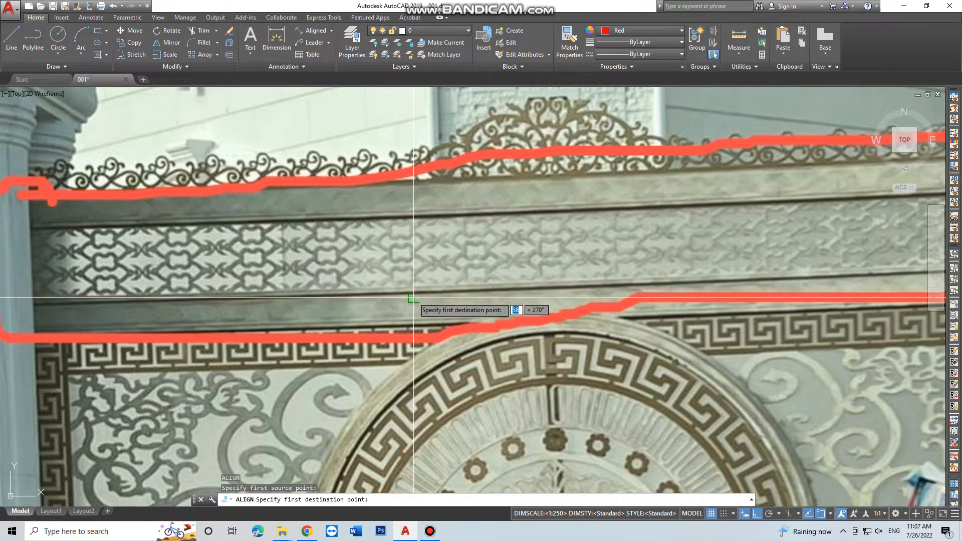
{"action": "left_click", "coordinate": [414, 297]}
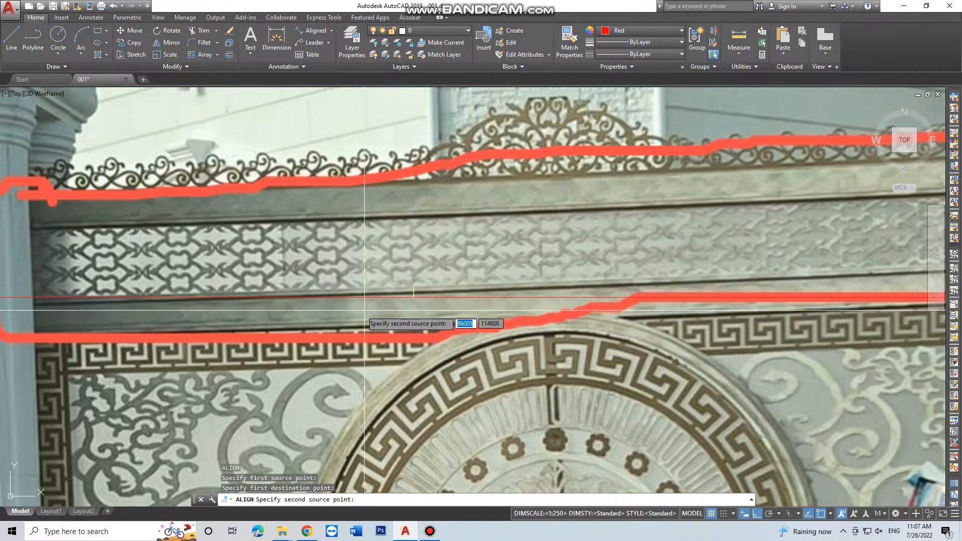
{"action": "scroll", "coordinate": [43, 298], "scroll_direction": "up", "scroll_amount": 2}
{"action": "left_click", "coordinate": [45, 297]}
{"action": "left_click", "coordinate": [48, 296]}
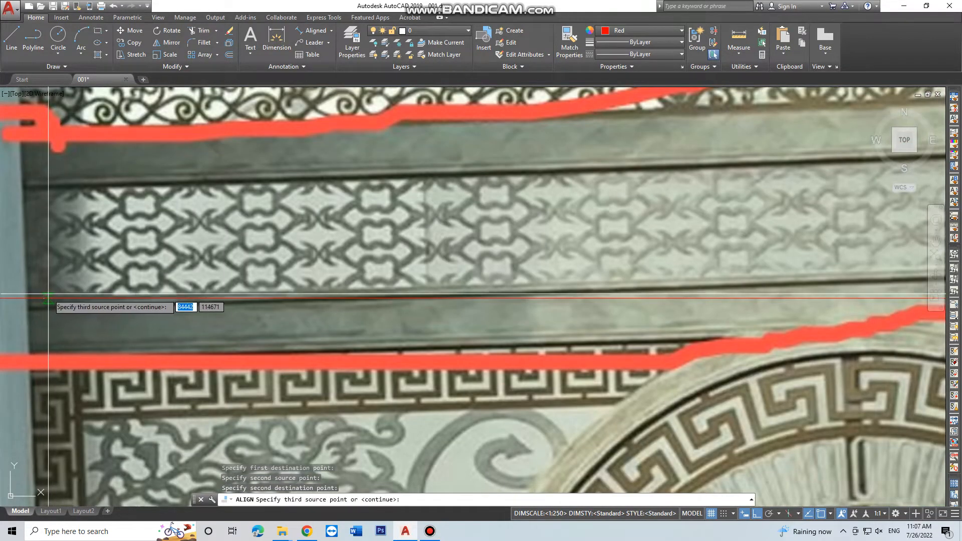
{"action": "key", "text": "Return"}
{"action": "key", "text": "Return"}
{"action": "scroll", "coordinate": [154, 296], "scroll_direction": "down", "scroll_amount": 7}
{"action": "key", "text": "Escape"}
{"action": "scroll", "coordinate": [193, 301], "scroll_direction": "up", "scroll_amount": 4}
{"action": "middle_click_drag", "start_coordinate": [193, 301], "coordinate": [449, 312]}
{"action": "scroll", "coordinate": [389, 310], "scroll_direction": "up", "scroll_amount": 2}
{"action": "type", "text": "c"}
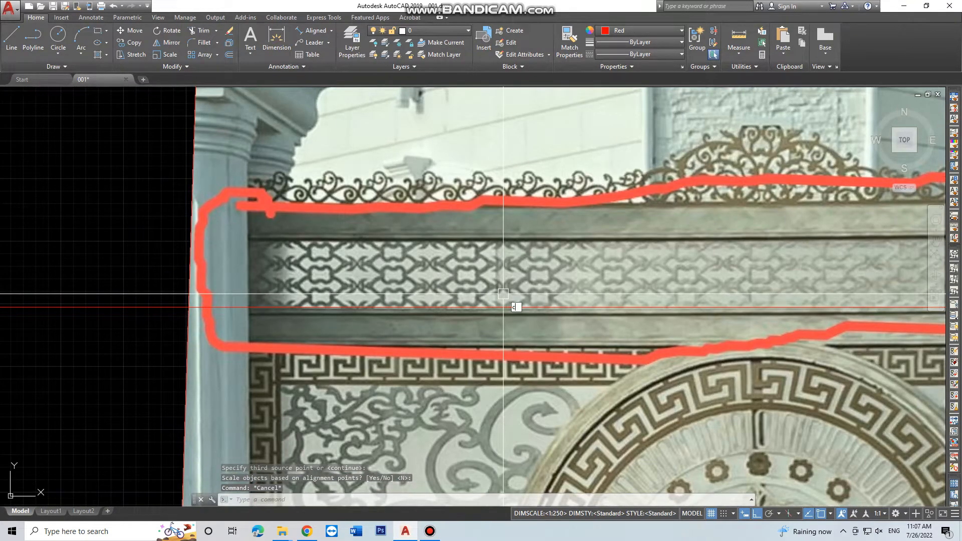
{"action": "type", "text": "l"}
{"action": "key", "text": "Return"}
{"action": "scroll", "coordinate": [476, 295], "scroll_direction": "up", "scroll_amount": 4}
{"action": "key", "text": "Escape"}
Draw a vertical construction line through a lattice motif's centre and a horizontal one between the bottom and middle rows
{"action": "type", "text": "x"}
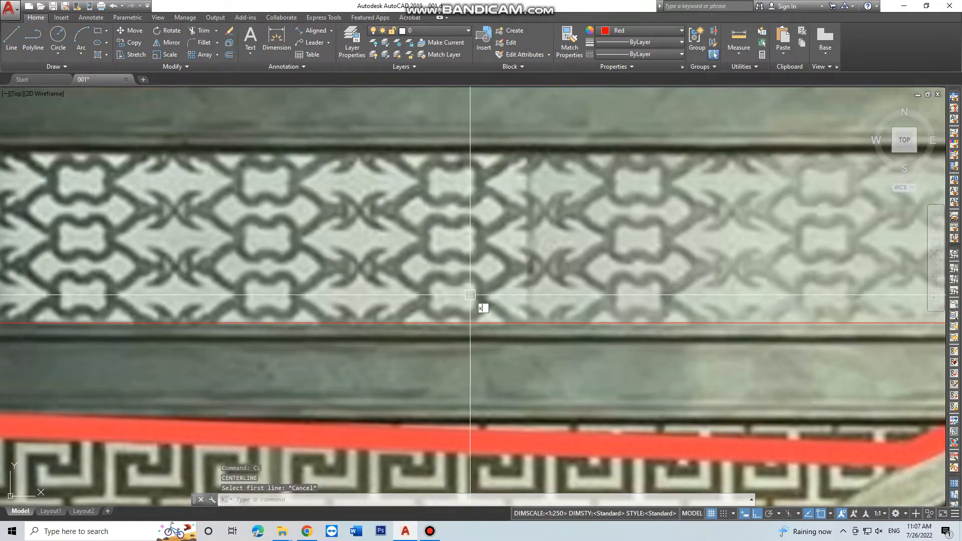
{"action": "type", "text": "l"}
{"action": "key", "text": "Return"}
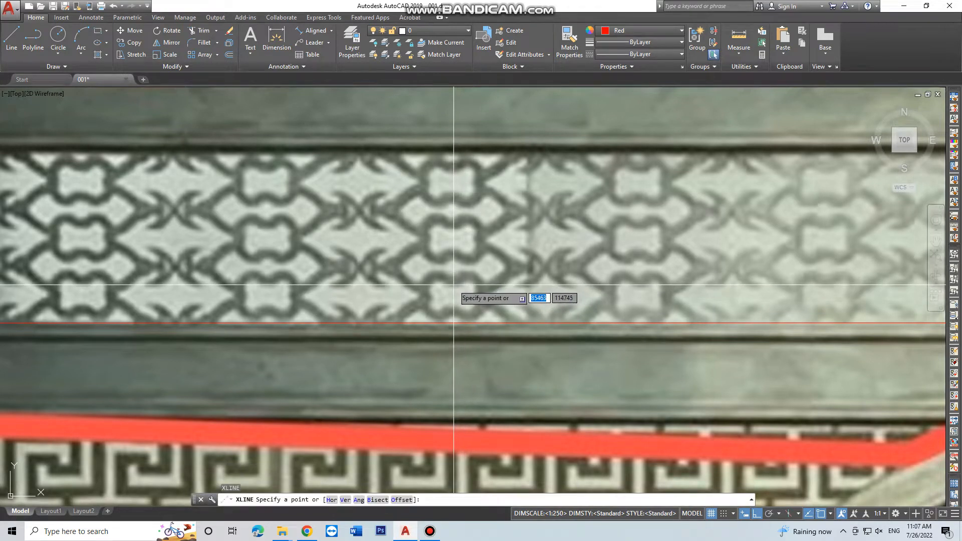
{"action": "left_click", "coordinate": [454, 345]}
{"action": "key", "text": "Return"}
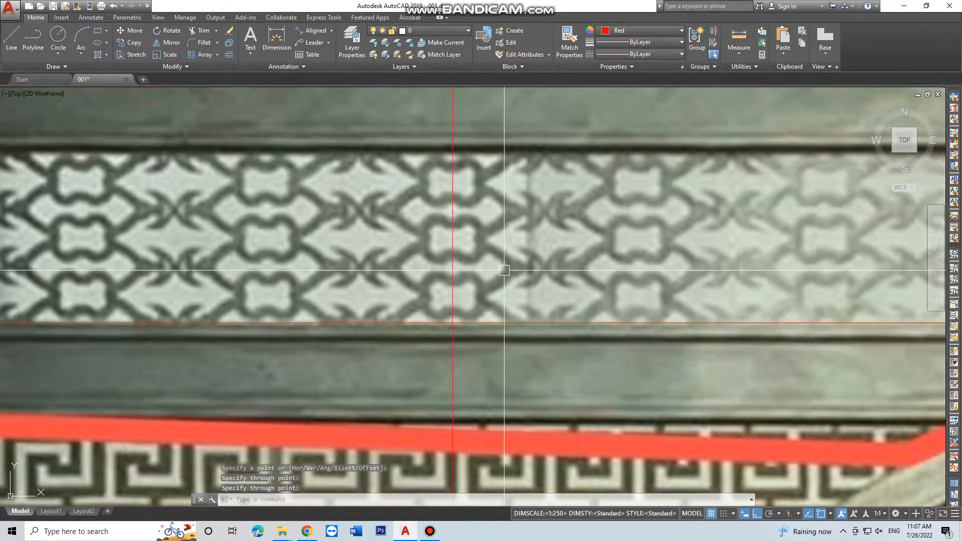
{"action": "key", "text": "Return"}
{"action": "left_click", "coordinate": [561, 266]}
{"action": "key", "text": "Return"}
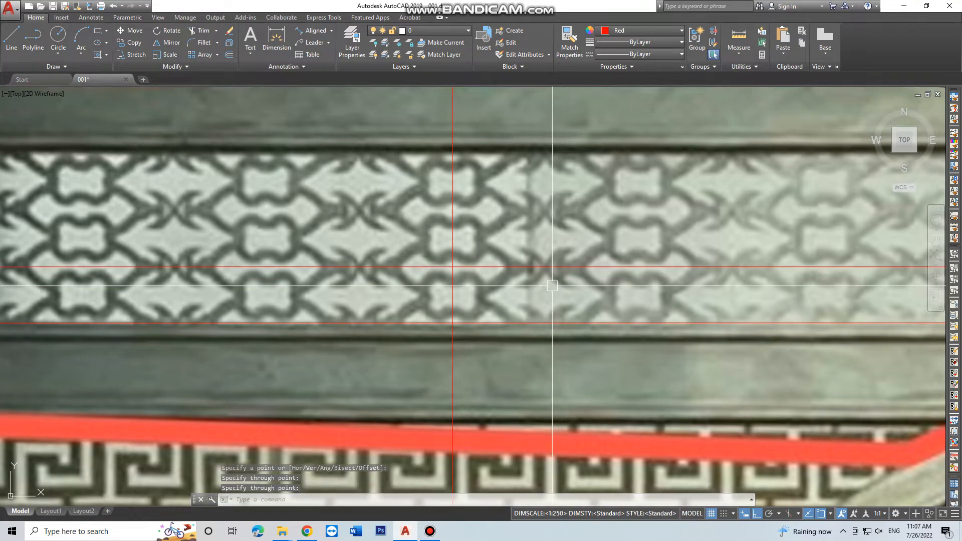
Draw a vertical construction line through the adjacent crossing between motifs and a horizontal one between the middle and upper rows
{"action": "key", "text": "Return"}
{"action": "left_click", "coordinate": [546, 267]}
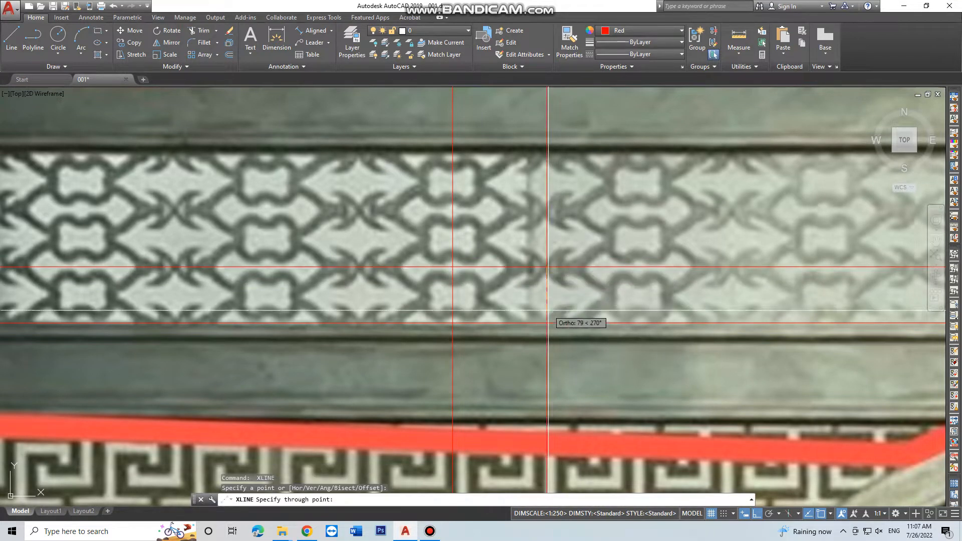
{"action": "left_click", "coordinate": [547, 310]}
{"action": "key", "text": "Return"}
{"action": "scroll", "coordinate": [561, 309], "scroll_direction": "down", "scroll_amount": 5}
{"action": "mouse_move", "coordinate": [591, 316]}
{"action": "middle_mouse_down"}
{"action": "mouse_move", "coordinate": [571, 294]}
{"action": "mouse_move", "coordinate": [500, 322]}
{"action": "middle_mouse_up"}
{"action": "scroll", "coordinate": [482, 326], "scroll_direction": "up", "scroll_amount": 2}
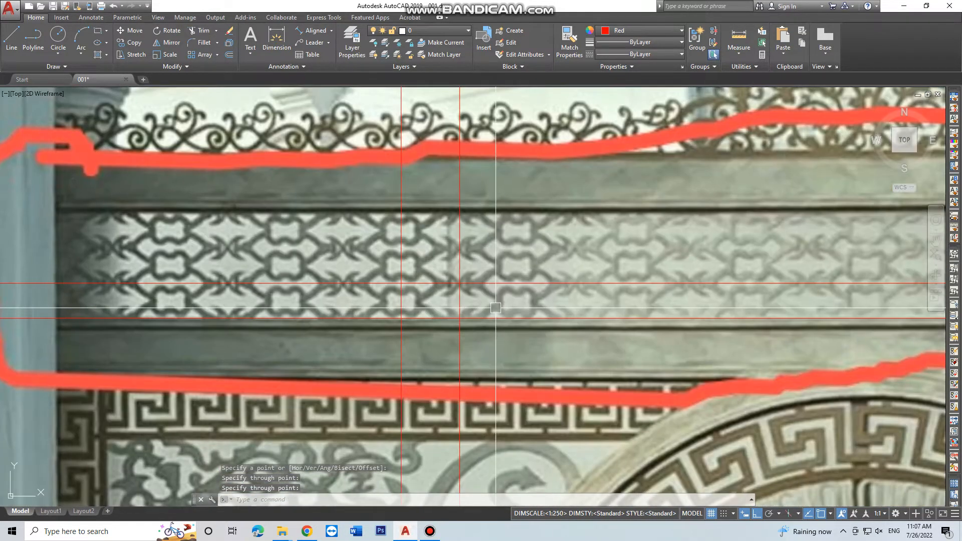
{"action": "key", "text": "Return"}
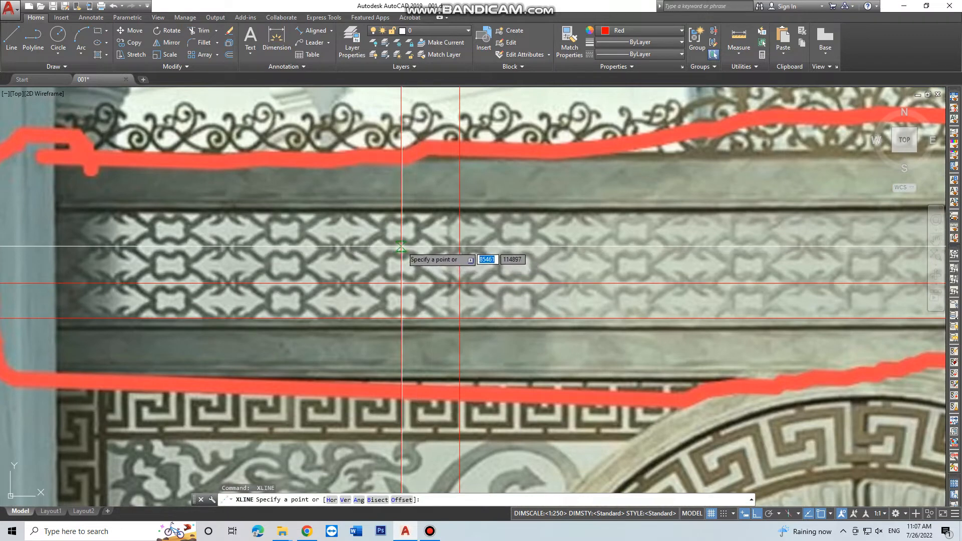
{"action": "left_click", "coordinate": [468, 248]}
{"action": "key", "text": "Return"}
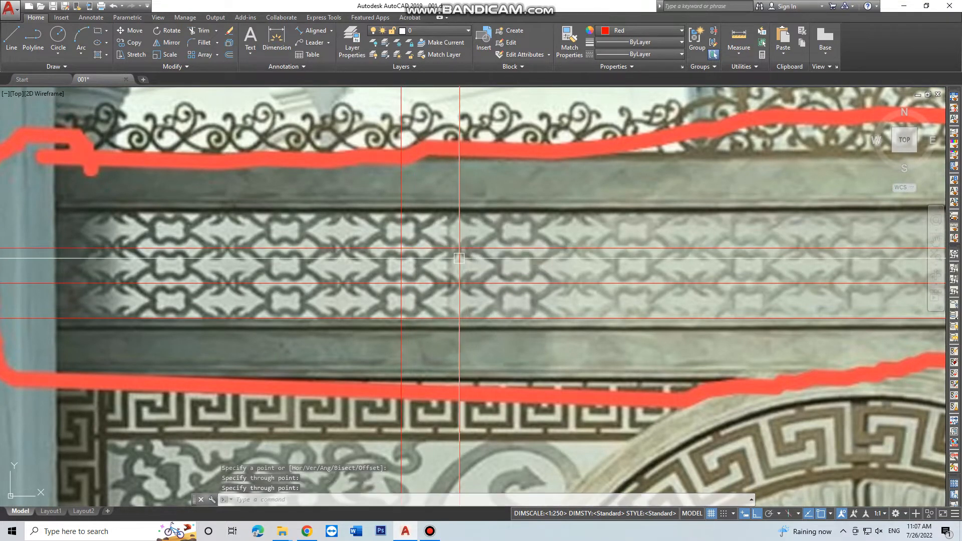
With ortho off, trace a straight polyline segment along the diagonal strand crossing the upper horizontal construction line
{"action": "scroll", "coordinate": [446, 289], "scroll_direction": "down", "scroll_amount": 2}
{"action": "scroll", "coordinate": [431, 290], "scroll_direction": "up", "scroll_amount": 4}
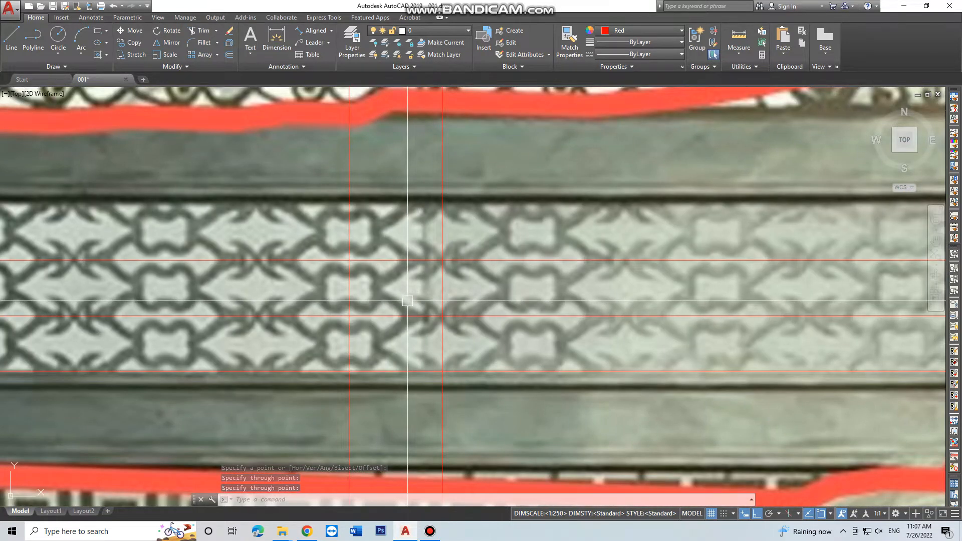
{"action": "type", "text": "pl"}
{"action": "key", "text": "space"}
{"action": "scroll", "coordinate": [382, 271], "scroll_direction": "up", "scroll_amount": 2}
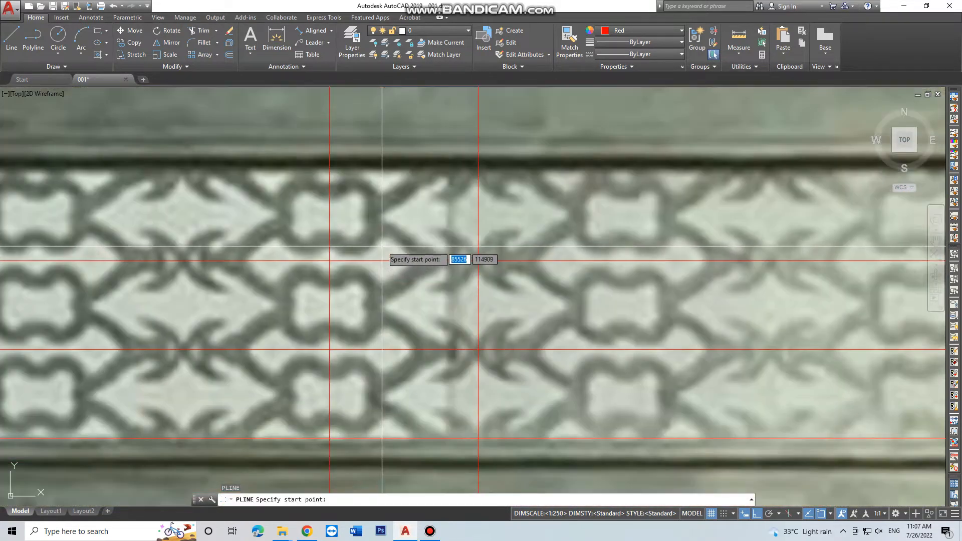
{"action": "left_click", "coordinate": [363, 222]}
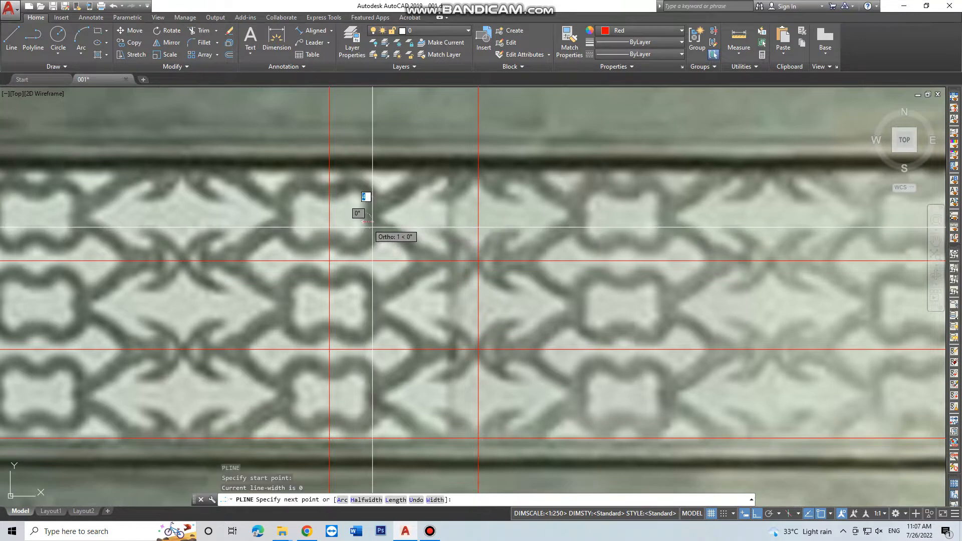
{"action": "key", "text": "F8"}
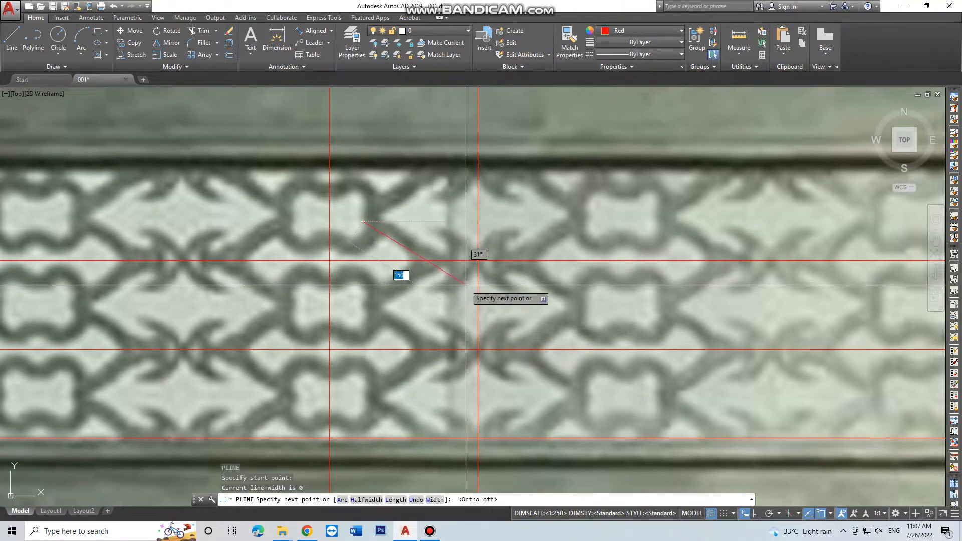
{"action": "left_click", "coordinate": [506, 316]}
{"action": "key", "text": "Escape"}
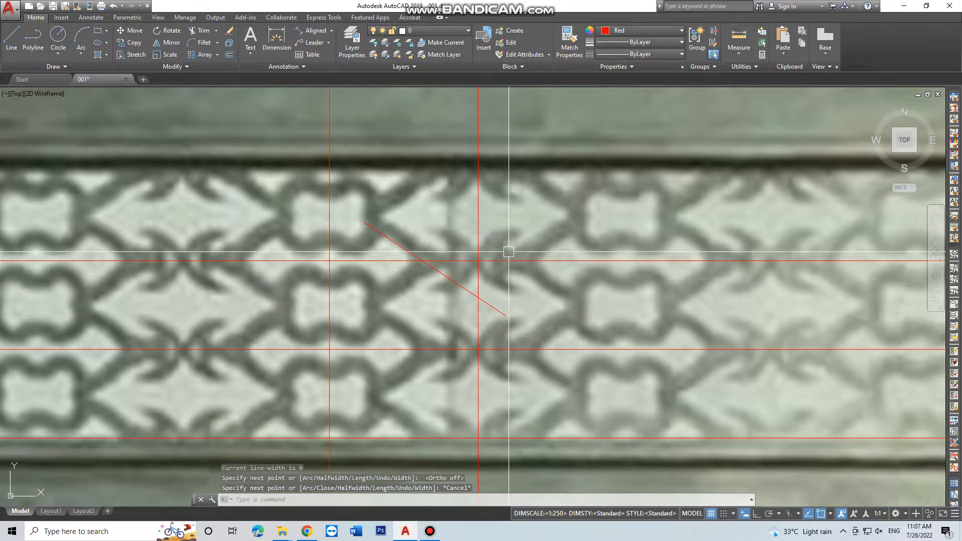
Offset the diagonal polyline by 20 toward its upper side to form the strand's other edge
{"action": "type", "text": "o"}
{"action": "key", "text": "Return"}
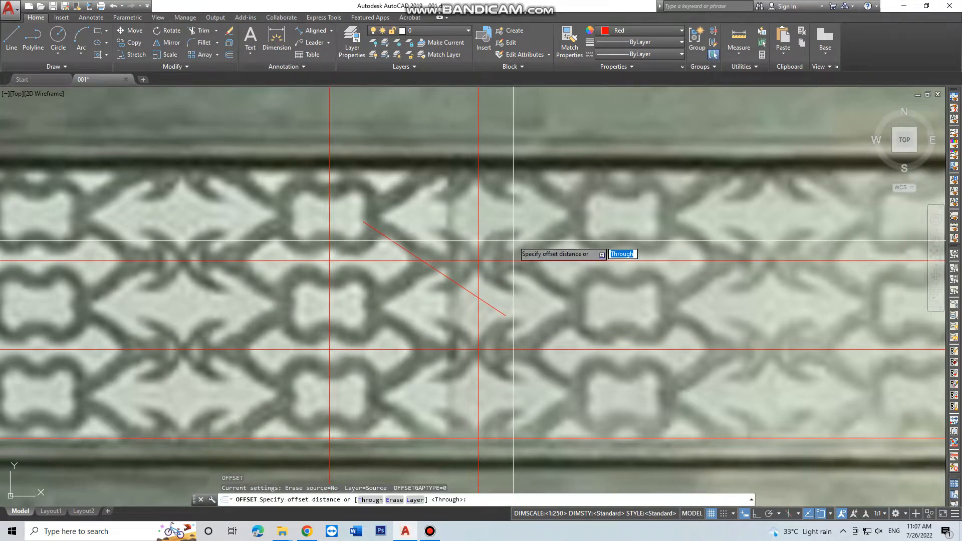
{"action": "key", "text": "Return"}
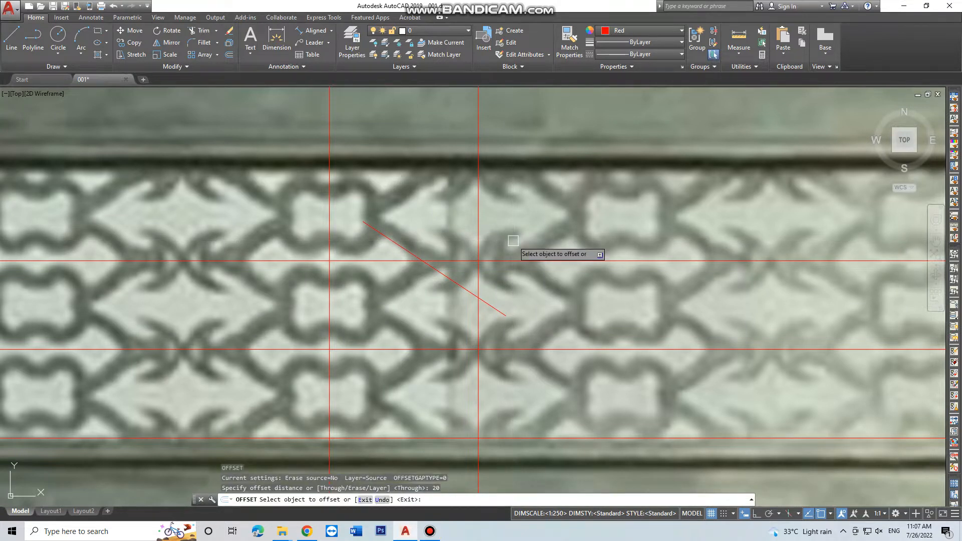
{"action": "left_click", "coordinate": [436, 272]}
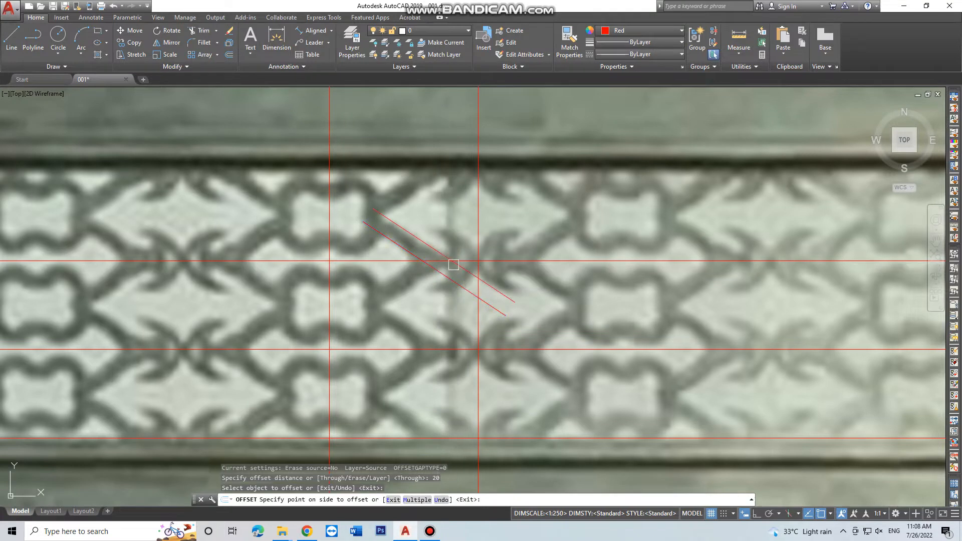
{"action": "left_click", "coordinate": [458, 275]}
{"action": "key", "text": "Escape"}
Mirror the two diagonal strand edges about the upper horizontal construction line, keeping the source objects
{"action": "type", "text": "m"}
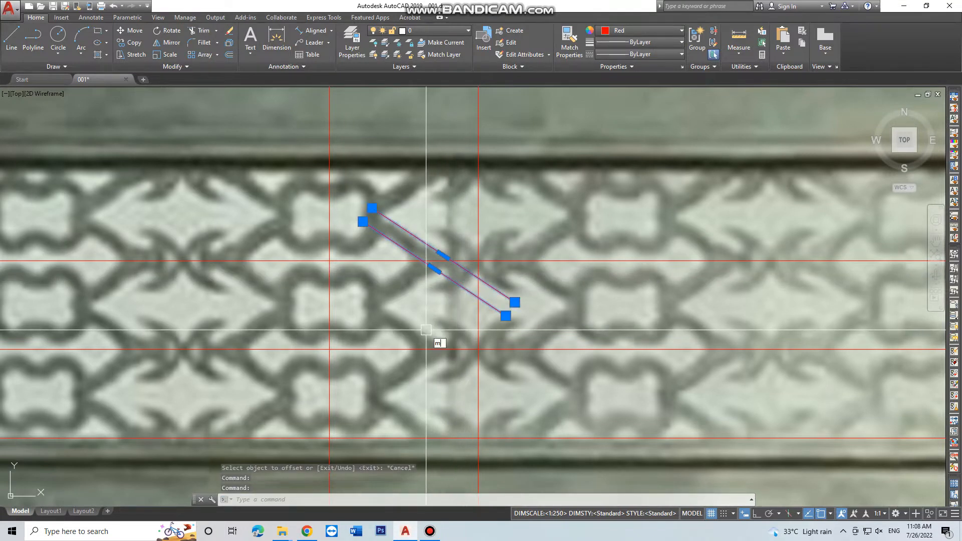
{"action": "type", "text": "i"}
{"action": "key", "text": "Return"}
{"action": "left_click", "coordinate": [422, 261]}
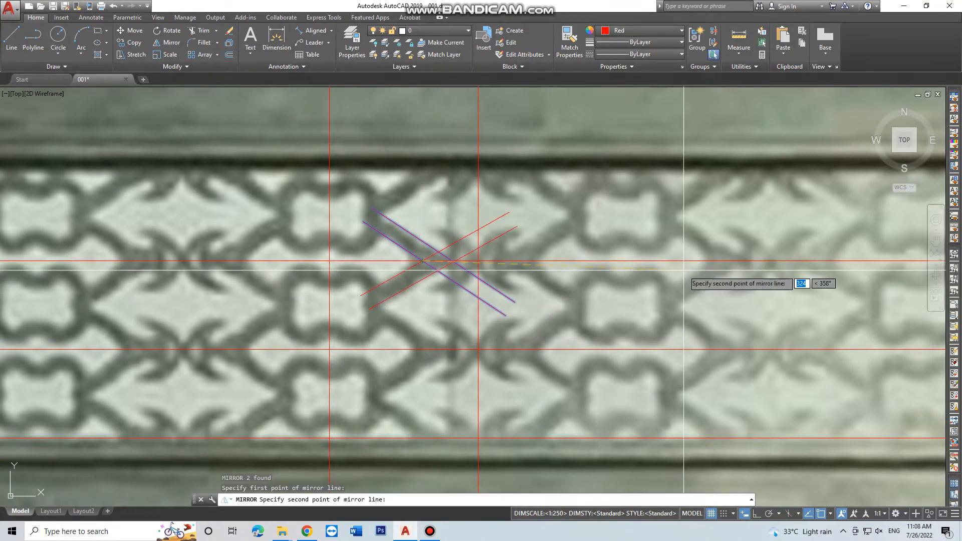
{"action": "left_click", "coordinate": [734, 258]}
{"action": "key", "text": "Return"}
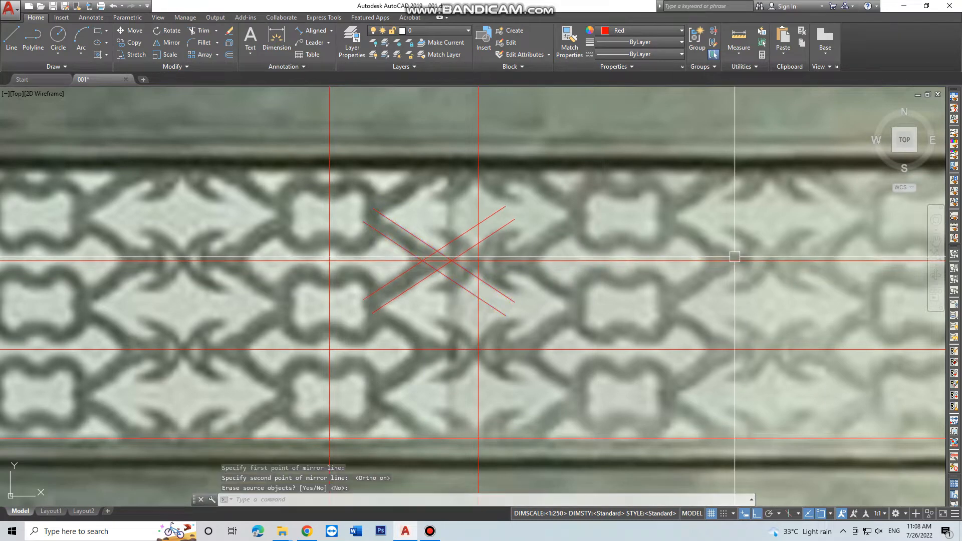
Erase the original downward-sloping pair of diagonal strand edges
{"action": "middle_click_drag", "start_coordinate": [441, 282], "coordinate": [495, 310]}
{"action": "scroll", "coordinate": [480, 278], "scroll_direction": "up", "scroll_amount": 2}
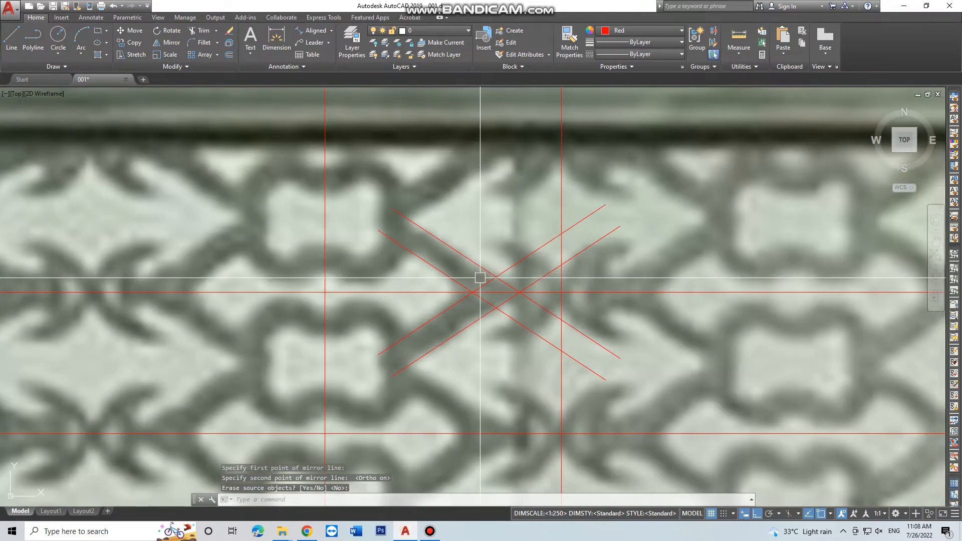
{"action": "left_click", "coordinate": [476, 236]}
{"action": "left_click", "coordinate": [397, 268]}
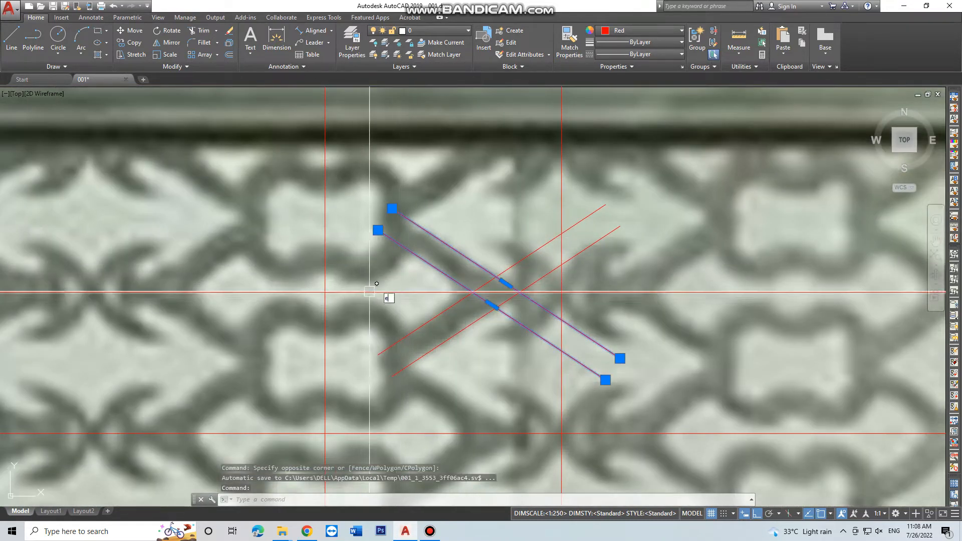
{"action": "type", "text": "E"}
{"action": "key", "text": "Return"}
Move the mirrored pair of strand edges slightly straight up to align with the strand in the photo
{"action": "scroll", "coordinate": [510, 299], "scroll_direction": "down", "scroll_amount": 2}
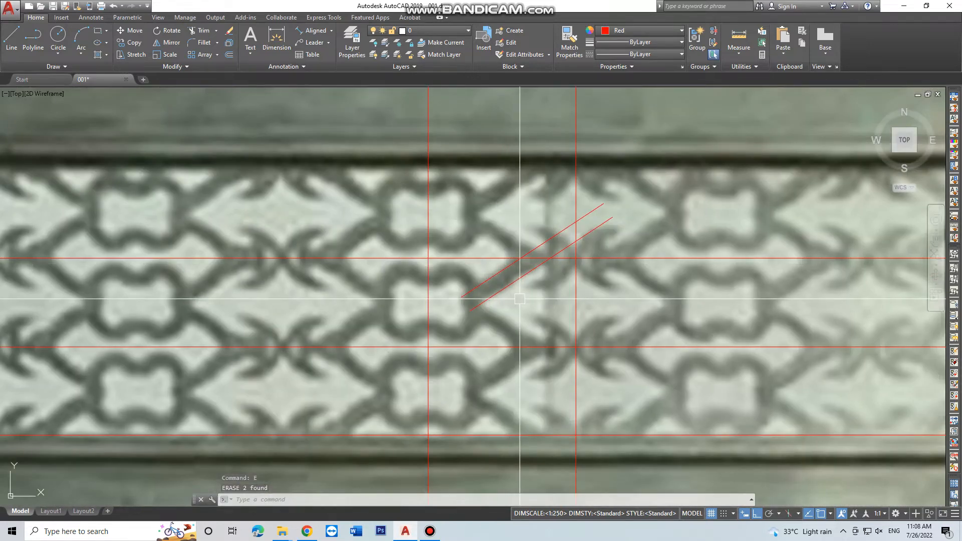
{"action": "left_click", "coordinate": [507, 287]}
{"action": "left_click", "coordinate": [489, 275]}
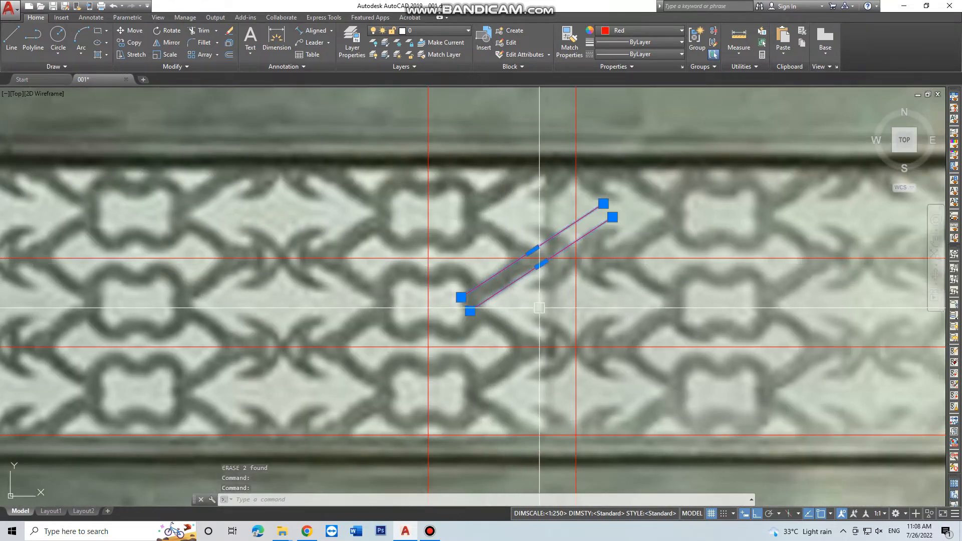
{"action": "type", "text": "M"}
{"action": "key", "text": "Return"}
{"action": "left_click", "coordinate": [539, 308]}
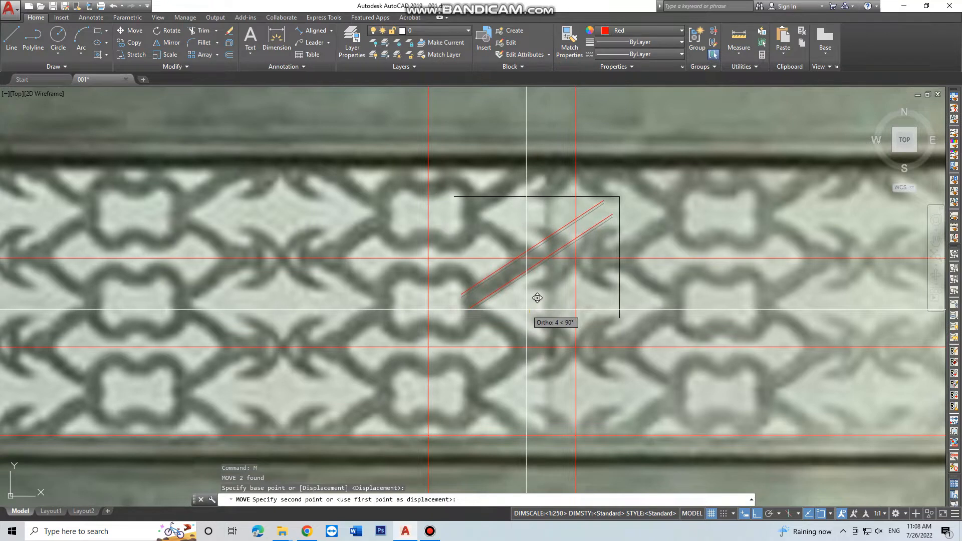
{"action": "left_click", "coordinate": [537, 298]}
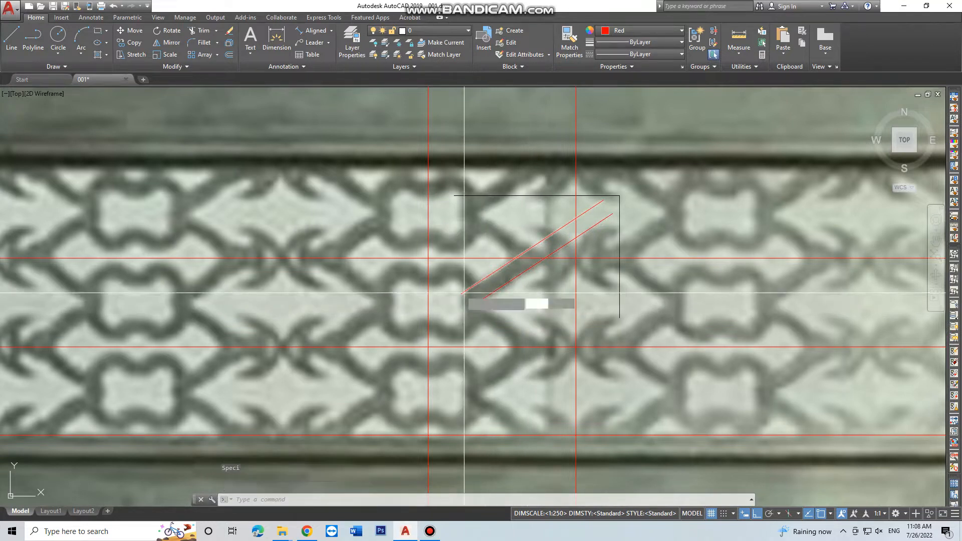
Draw a vertical line between the two horizontal construction lines at the motif's centre and a horizontal line from its midpoint through the middle row
{"action": "left_click", "coordinate": [428, 258]}
{"action": "left_click", "coordinate": [428, 347]}
{"action": "key", "text": "Return"}
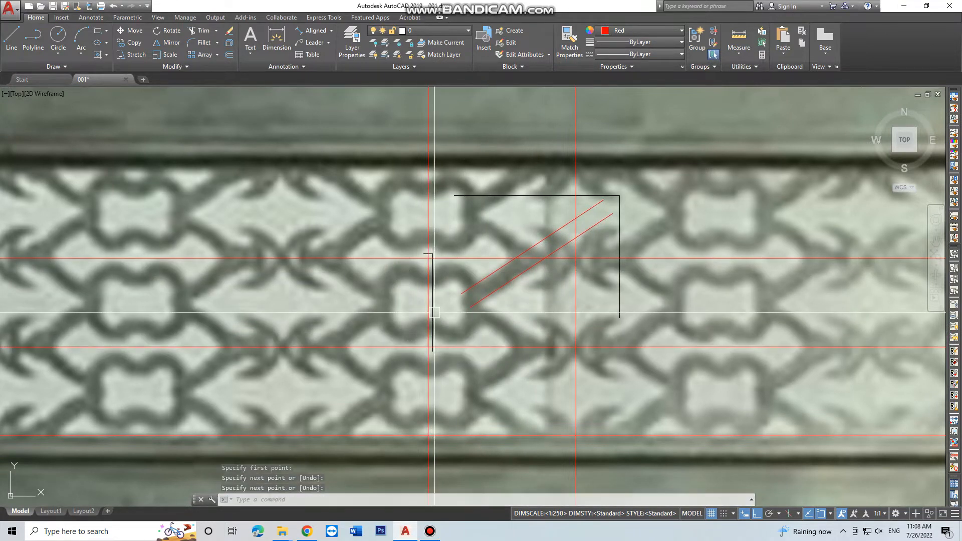
{"action": "key", "text": "Return"}
{"action": "left_click", "coordinate": [429, 302]}
{"action": "left_click", "coordinate": [707, 302]}
{"action": "key", "text": "Return"}
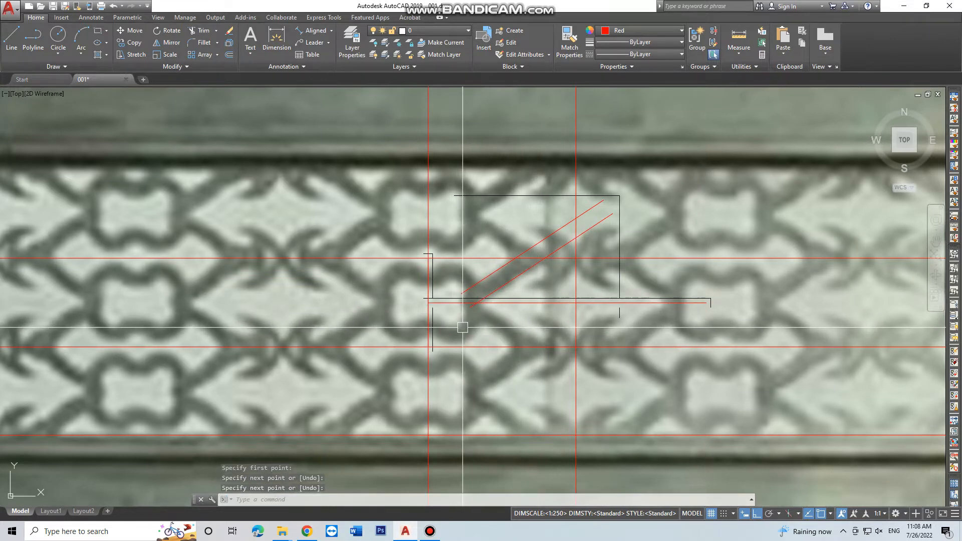
With ortho off, trace the middle motif's upper rounded corner as a three-point polyline arc ending on the upper diagonal edge
{"action": "type", "text": "pl"}
{"action": "key", "text": "Return"}
{"action": "scroll", "coordinate": [433, 268], "scroll_direction": "up", "scroll_amount": 2}
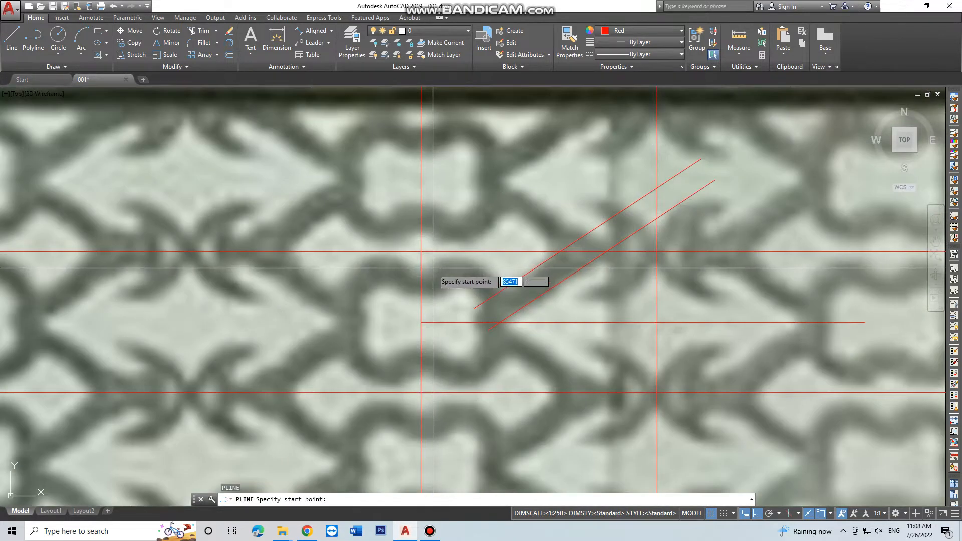
{"action": "type", "text": "a"}
{"action": "key", "text": "Return"}
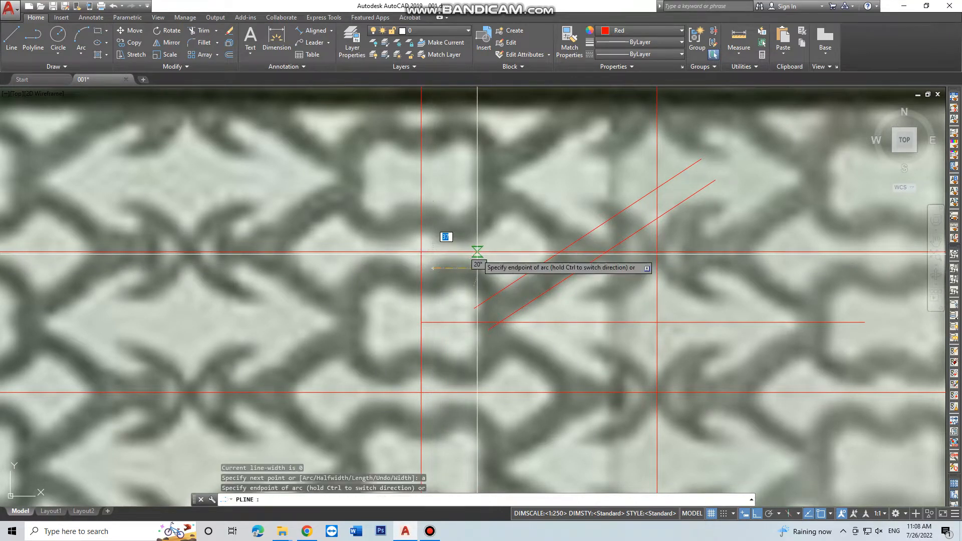
{"action": "type", "text": "s"}
{"action": "key", "text": "Return"}
{"action": "left_click", "coordinate": [476, 261]}
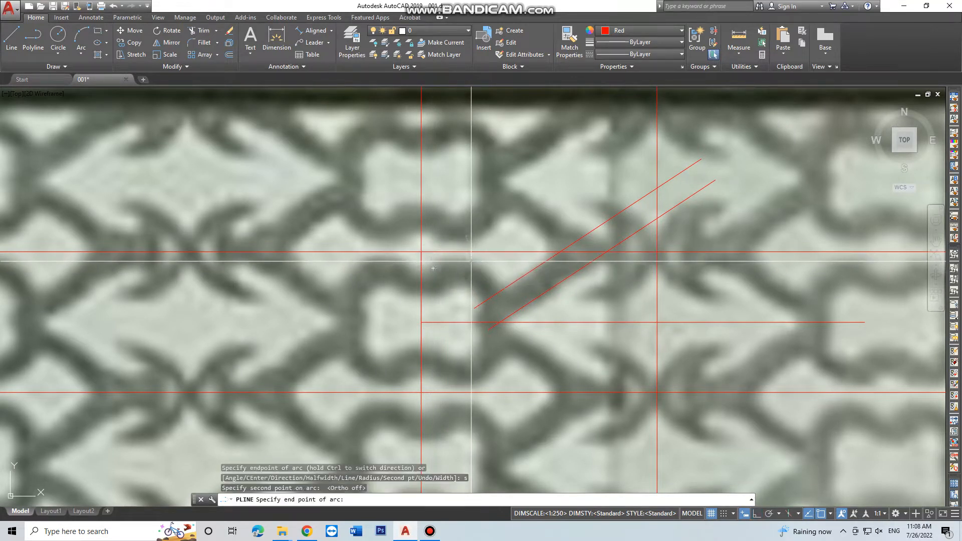
{"action": "left_click", "coordinate": [499, 291]}
{"action": "key", "text": "Escape"}
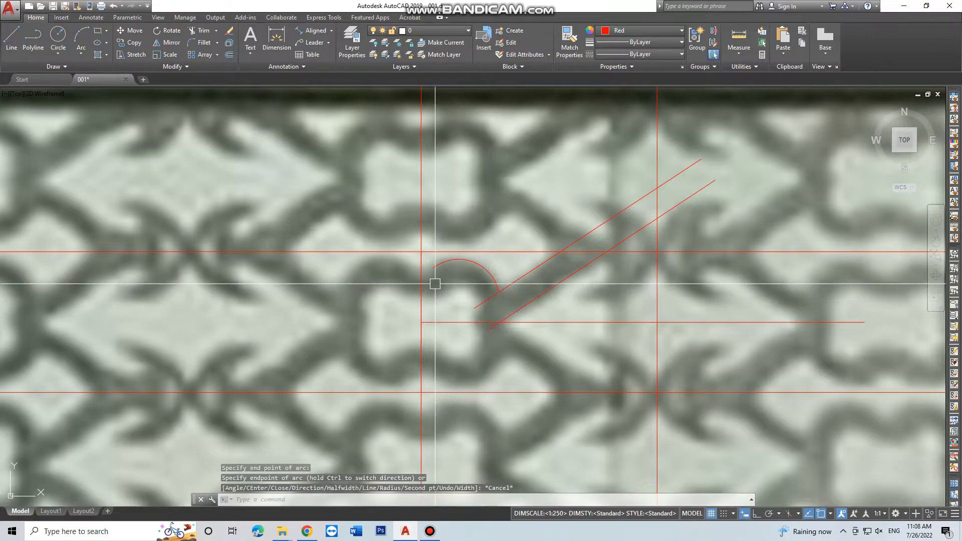
{"action": "scroll", "coordinate": [429, 279], "scroll_direction": "up", "scroll_amount": 4}
{"action": "type", "text": "a"}
{"action": "key", "text": "Return"}
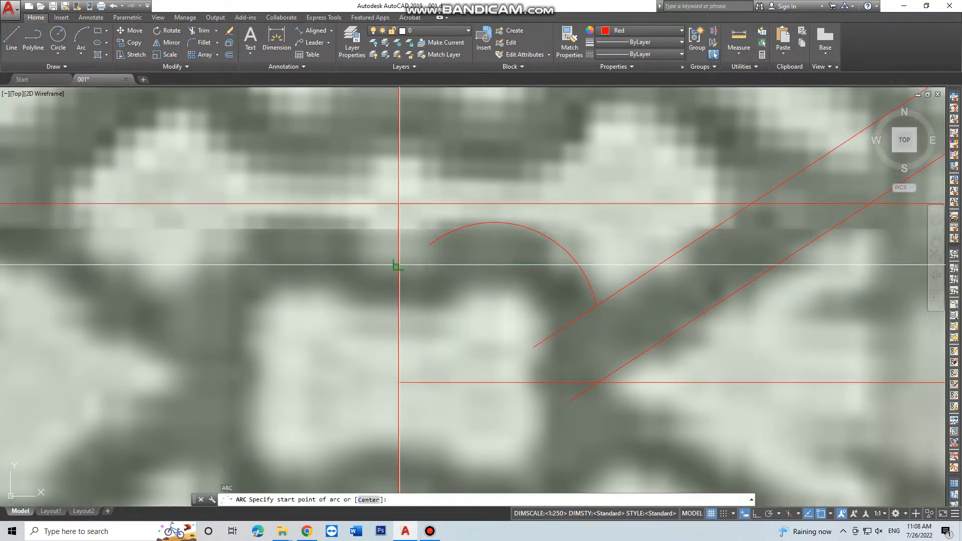
{"action": "left_click", "coordinate": [399, 265]}
{"action": "left_click", "coordinate": [417, 269]}
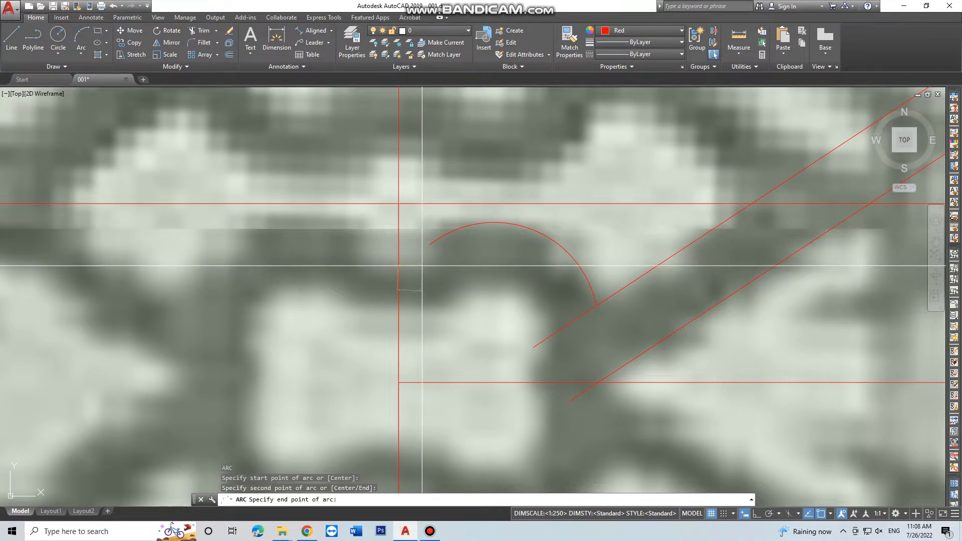
{"action": "key", "text": "Escape"}
{"action": "key", "text": "Return"}
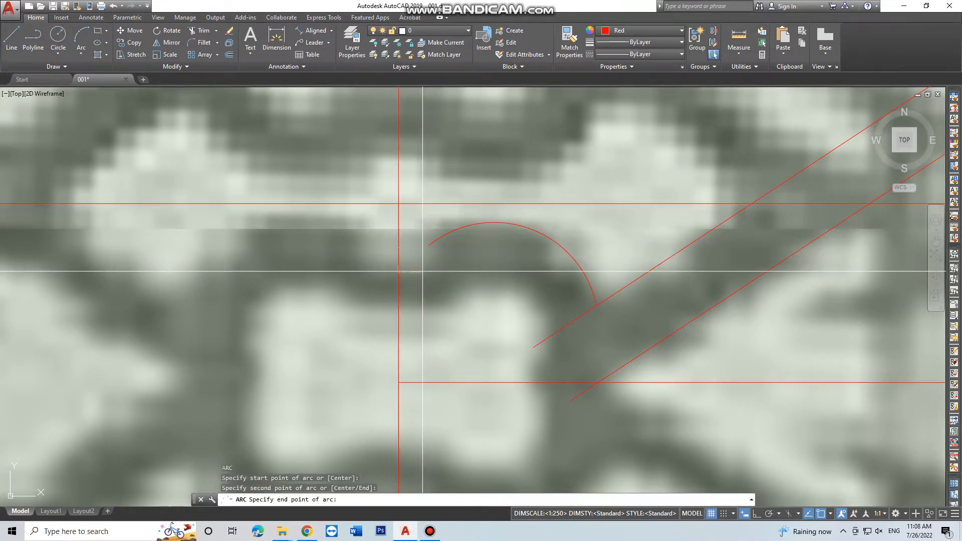
{"action": "scroll", "coordinate": [426, 263], "scroll_direction": "down", "scroll_amount": 5}
{"action": "scroll", "coordinate": [424, 275], "scroll_direction": "up", "scroll_amount": 5}
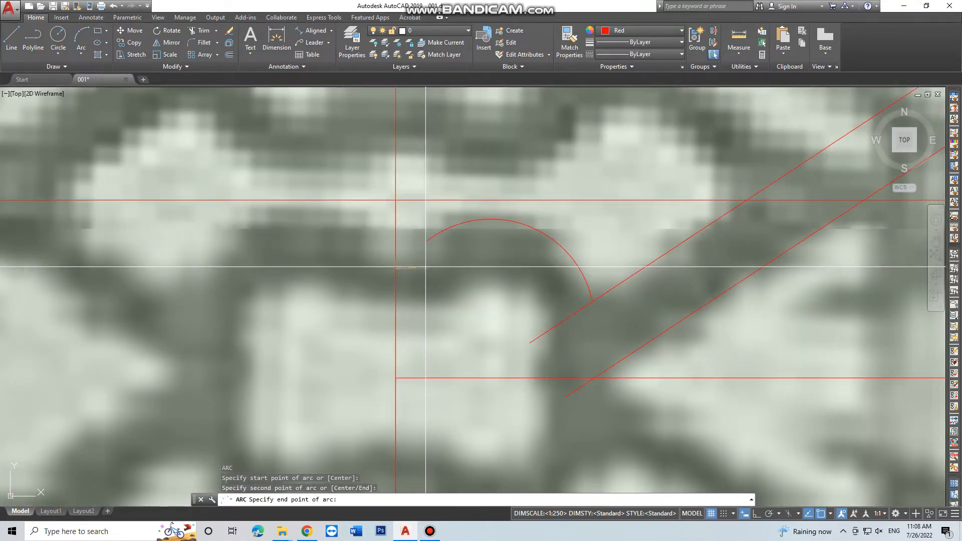
{"action": "scroll", "coordinate": [430, 250], "scroll_direction": "down", "scroll_amount": 4}
{"action": "key", "text": "Escape"}
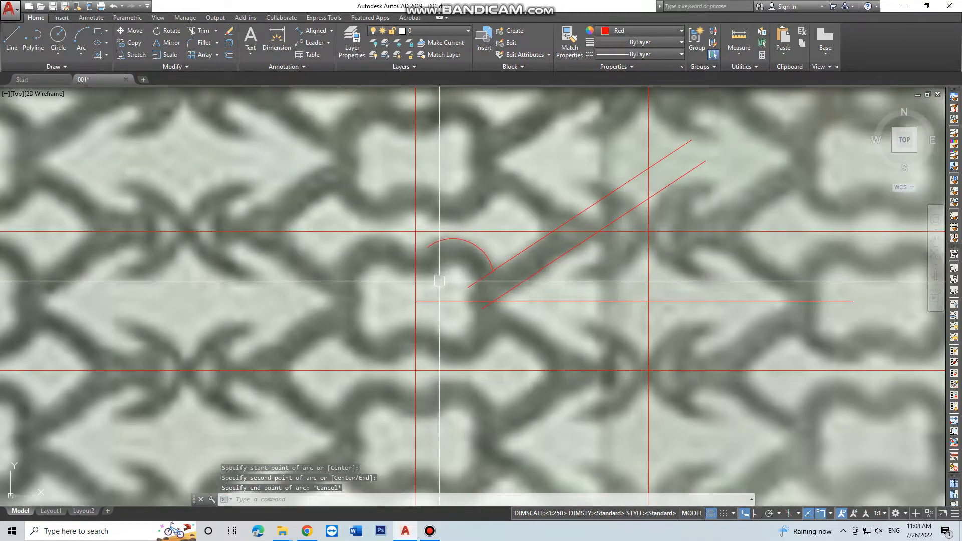
Draw a small three-point arc dipping across the motif's vertical centre line to meet the larger arc, and trim their junction
{"action": "key", "text": "Return"}
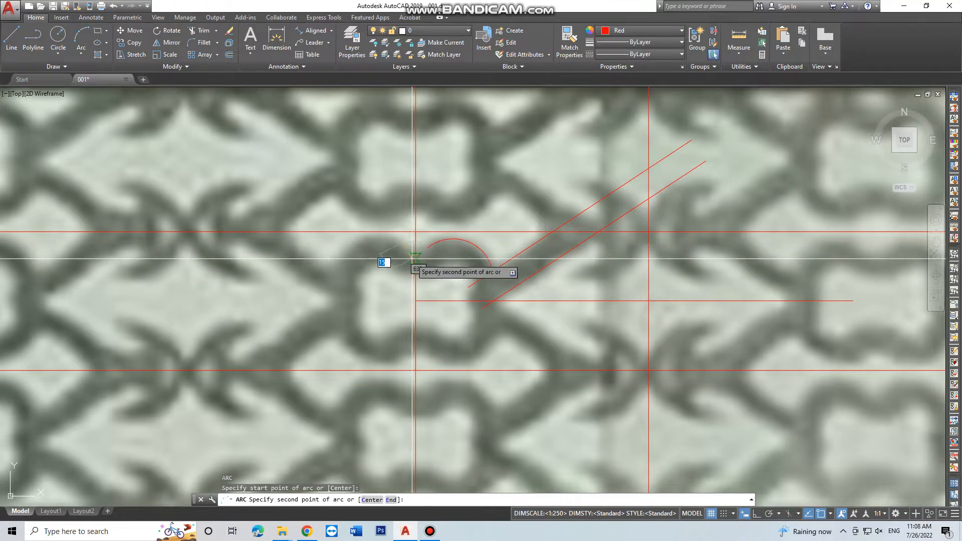
{"action": "left_click", "coordinate": [431, 248]}
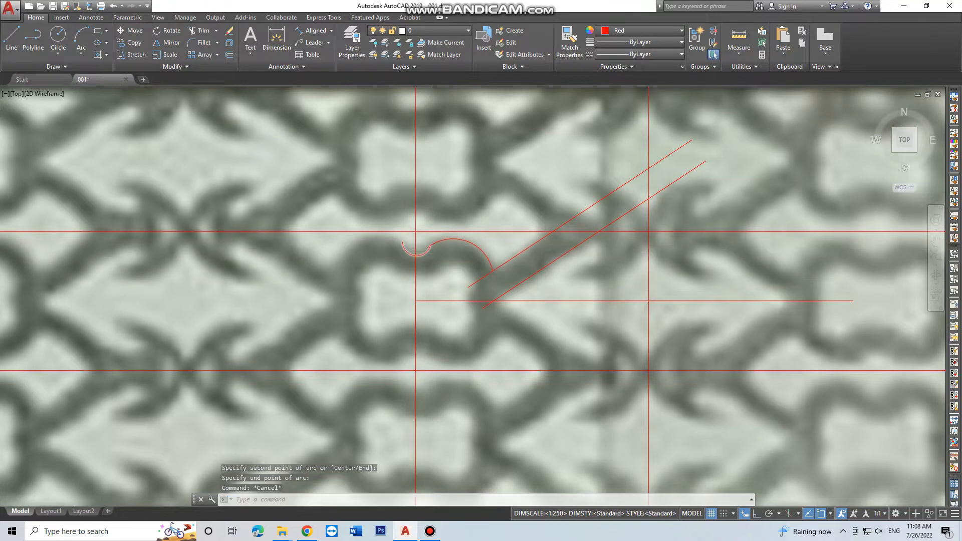
{"action": "scroll", "coordinate": [429, 249], "scroll_direction": "up", "scroll_amount": 6}
{"action": "type", "text": "tr"}
{"action": "key", "text": "space"}
{"action": "key", "text": "space"}
{"action": "left_click", "coordinate": [423, 241]}
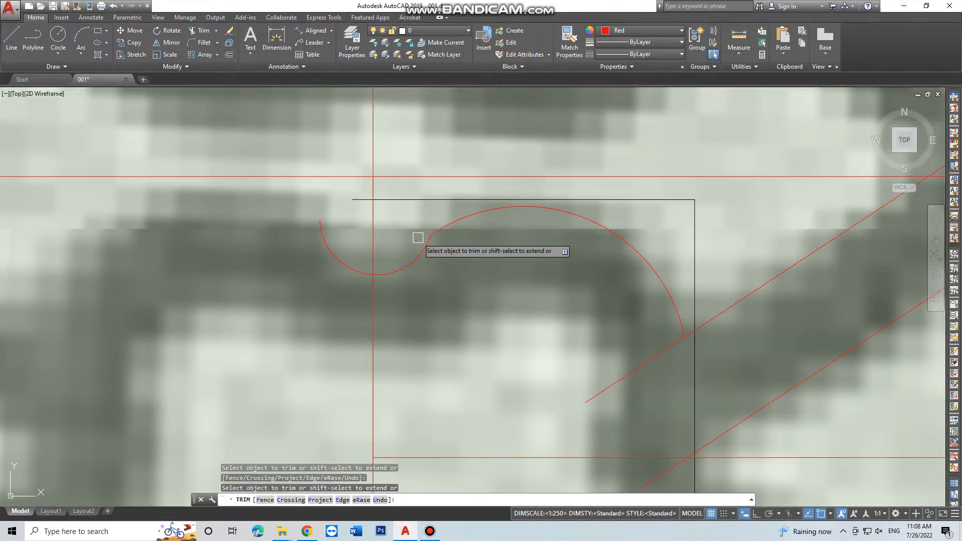
{"action": "key", "text": "Escape"}
Stretch the shared endpoint of the two arcs down and outward to form a smoother S-shaped curve
{"action": "left_click", "coordinate": [440, 214]}
{"action": "left_click", "coordinate": [420, 246]}
{"action": "left_click", "coordinate": [430, 235]}
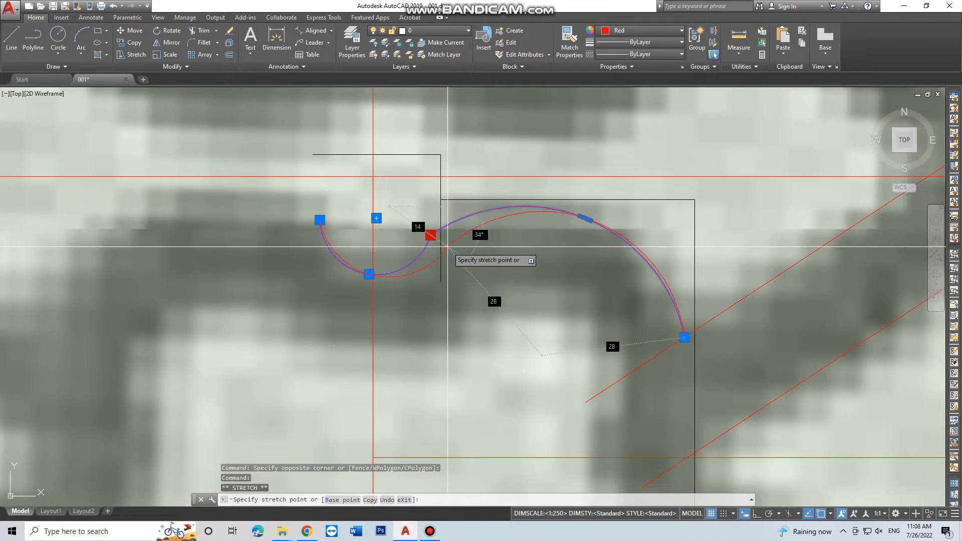
{"action": "key", "text": "Escape"}
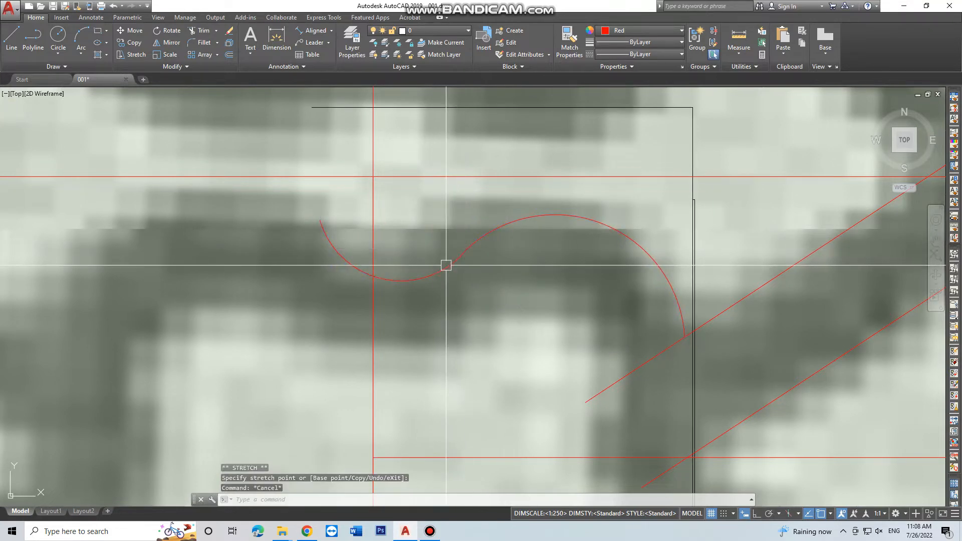
{"action": "left_click", "coordinate": [496, 241]}
{"action": "left_click", "coordinate": [461, 262]}
{"action": "left_click", "coordinate": [466, 250]}
{"action": "key", "text": "Escape"}
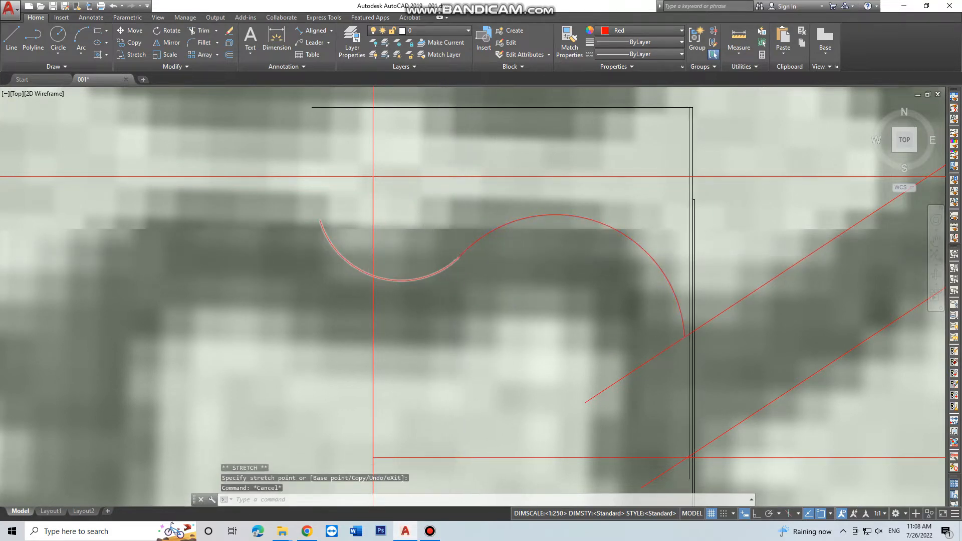
Trim the small arc's portion that extends beyond the motif's vertical centre line
{"action": "scroll", "coordinate": [496, 270], "scroll_direction": "down", "scroll_amount": 5}
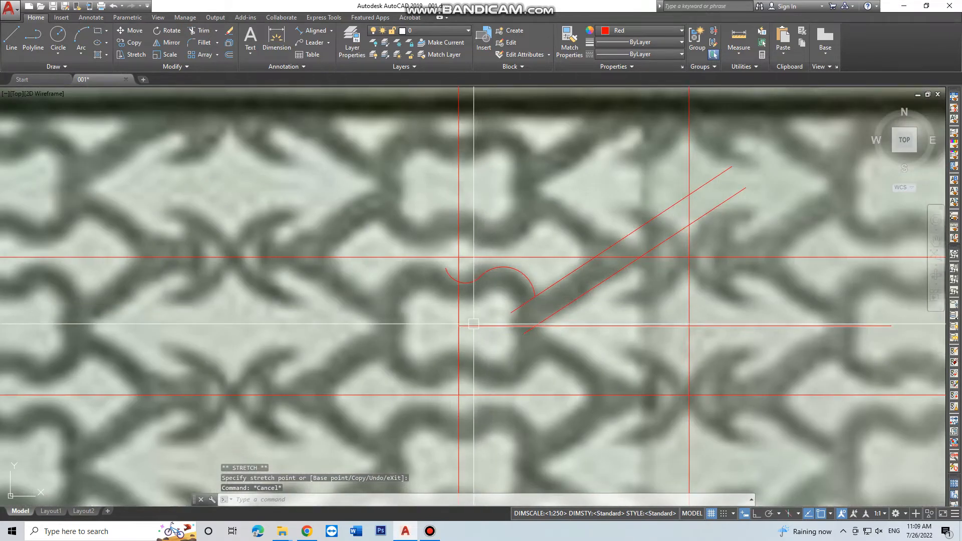
{"action": "type", "text": "tr"}
{"action": "key", "text": "space"}
{"action": "key", "text": "space"}
{"action": "left_click", "coordinate": [447, 275]}
{"action": "key", "text": "Escape"}
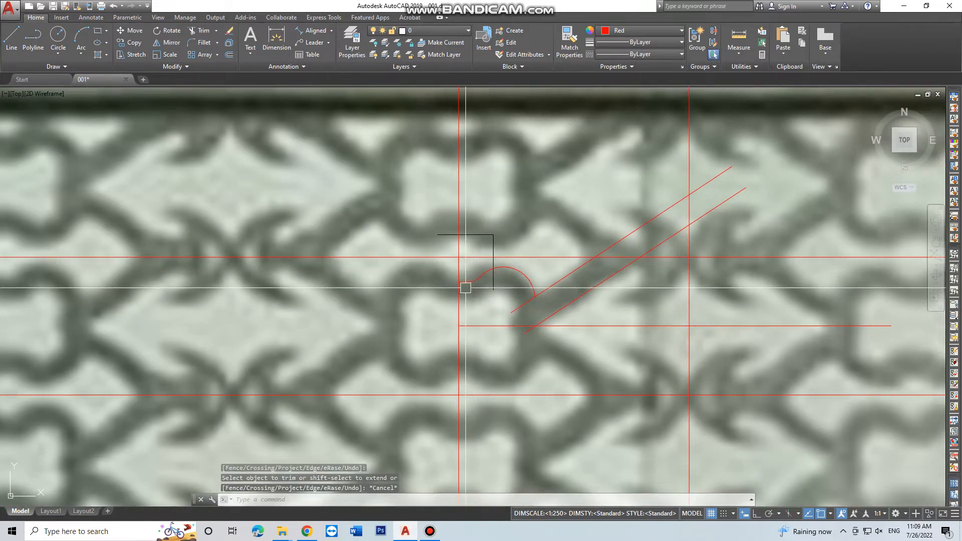
Fine-tune the shared endpoint of the two arcs so that they flow smoothly into each other
{"action": "scroll", "coordinate": [470, 285], "scroll_direction": "up", "scroll_amount": 6}
{"action": "key", "text": "Escape"}
{"action": "left_click", "coordinate": [522, 255]}
{"action": "left_click", "coordinate": [473, 272]}
{"action": "scroll", "coordinate": [506, 251], "scroll_direction": "up", "scroll_amount": 2}
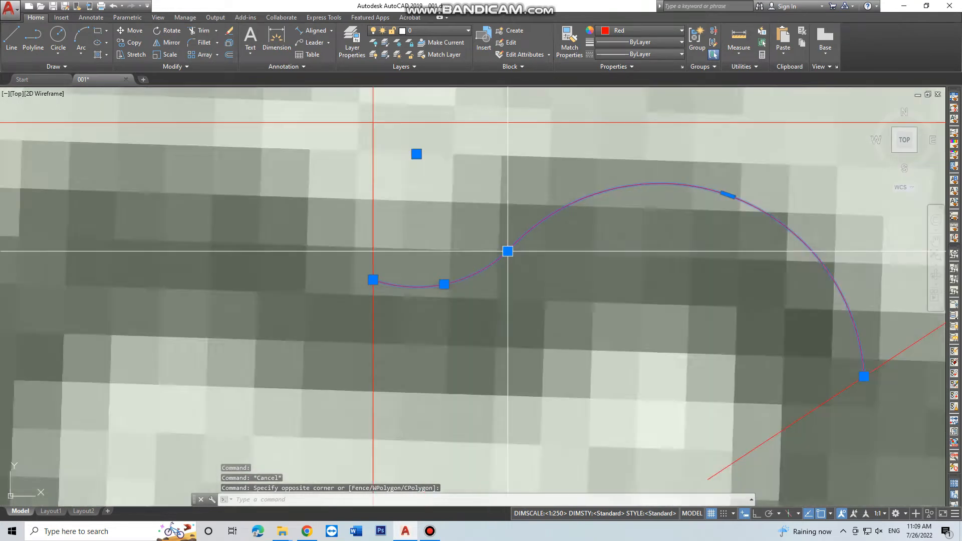
{"action": "left_click", "coordinate": [507, 251]}
{"action": "key", "text": "Escape"}
Join the two arcs of the motif's upper edge into one polyline
{"action": "scroll", "coordinate": [465, 254], "scroll_direction": "down", "scroll_amount": 4}
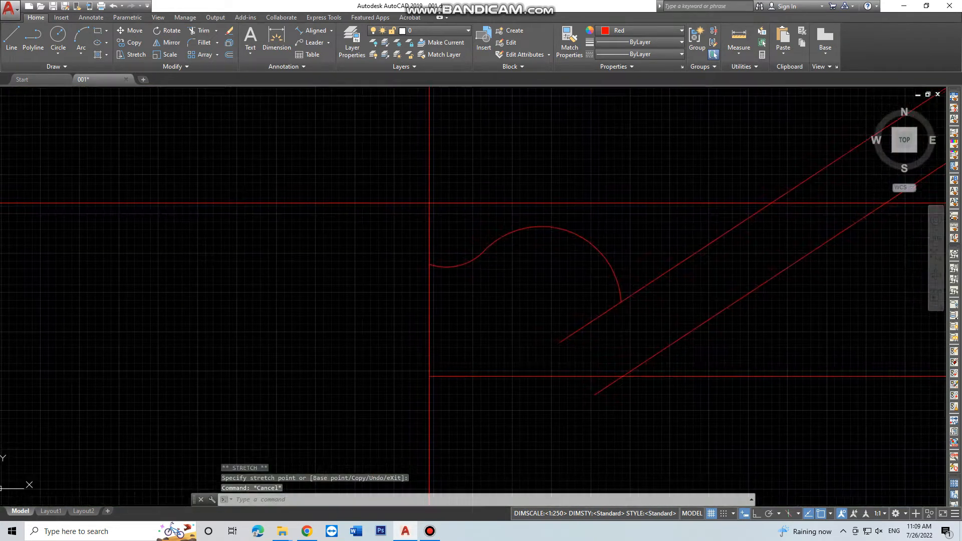
{"action": "left_click", "coordinate": [507, 246]}
{"action": "left_click", "coordinate": [461, 280]}
{"action": "type", "text": "j"}
{"action": "key", "text": "space"}
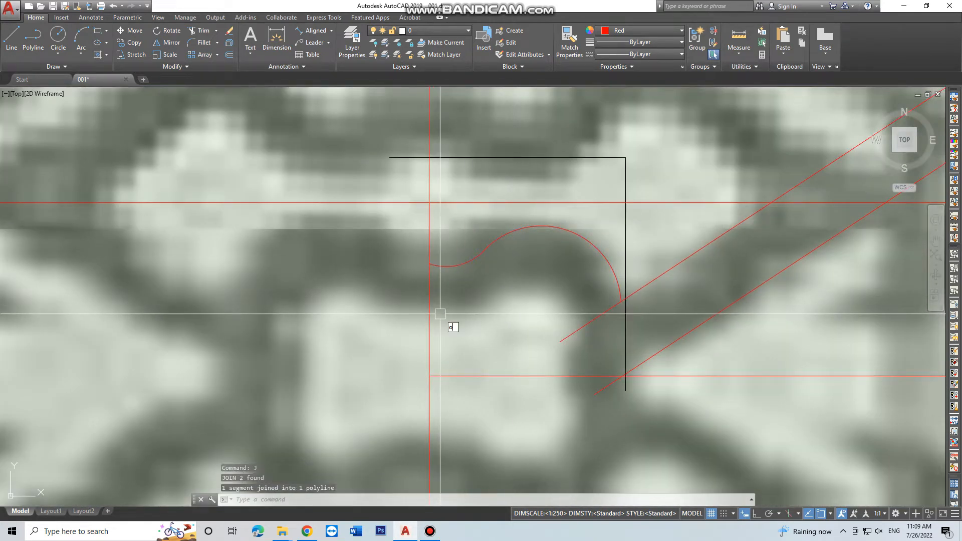
Offset the joined curve by 20 toward the inside of the motif to form the strand's inner edge
{"action": "type", "text": "o"}
{"action": "key", "text": "space"}
{"action": "key", "text": "space"}
{"action": "left_click", "coordinate": [608, 261]}
{"action": "left_click", "coordinate": [569, 304]}
{"action": "key", "text": "Escape"}
Stretch the inner curve's outer end past the upper diagonal edge and shift its middle vertex slightly inward and down to match the photo
{"action": "left_click", "coordinate": [562, 310]}
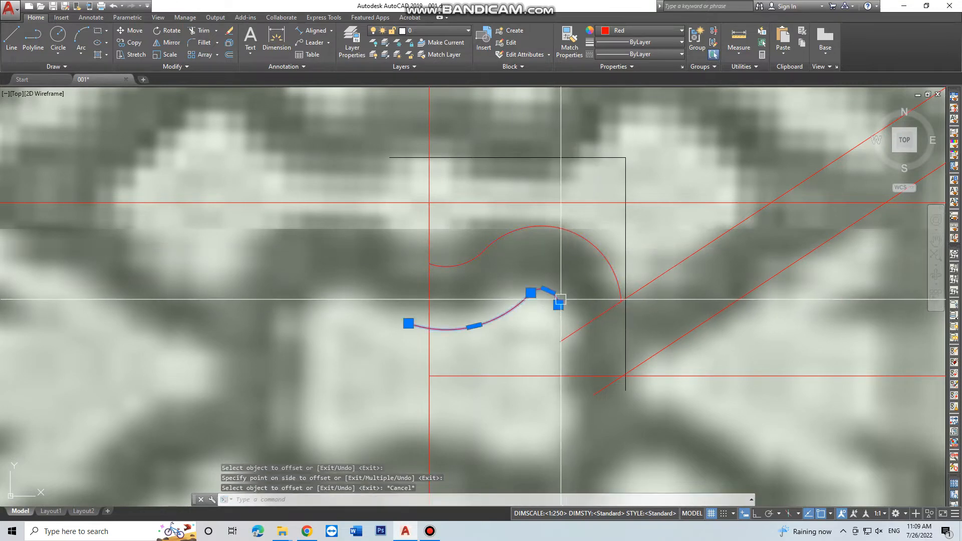
{"action": "left_click", "coordinate": [558, 305]}
{"action": "left_click", "coordinate": [591, 338]}
{"action": "key", "text": "Escape"}
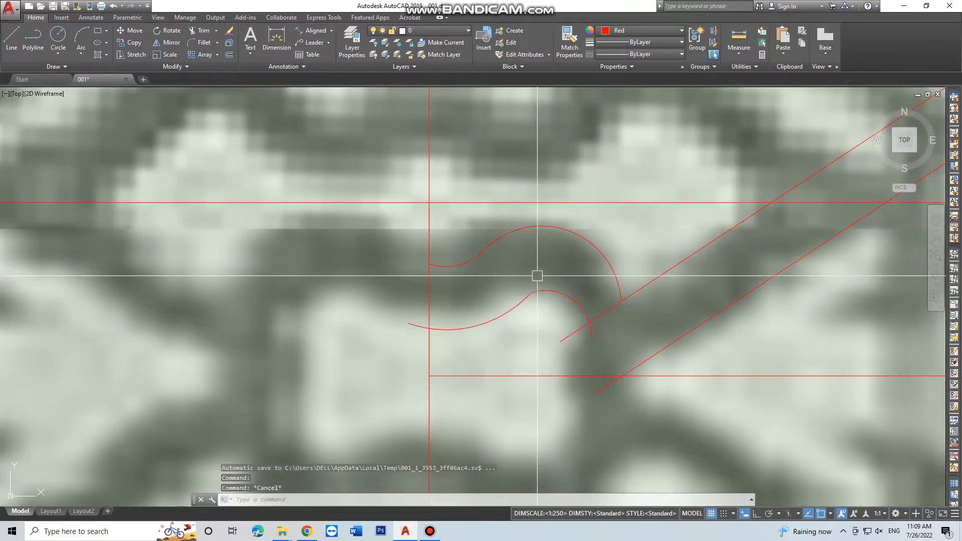
{"action": "left_click", "coordinate": [536, 275]}
{"action": "left_click", "coordinate": [521, 318]}
{"action": "left_click", "coordinate": [531, 293]}
{"action": "left_click", "coordinate": [519, 303]}
{"action": "key", "text": "Escape"}
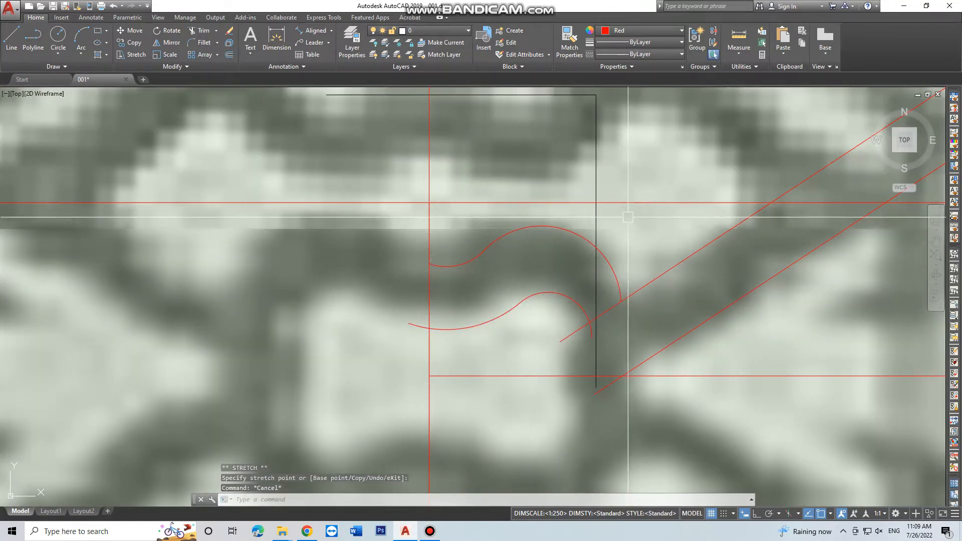
Erase the outer curve of the motif's upper edge
{"action": "left_click", "coordinate": [628, 216]}
{"action": "left_click", "coordinate": [556, 270]}
{"action": "type", "text": "e"}
{"action": "key", "text": "space"}
Offset the motif's inner upper curve by 20 outward to form the strand's new outer edge
{"action": "type", "text": "o"}
{"action": "key", "text": "space"}
{"action": "key", "text": "space"}
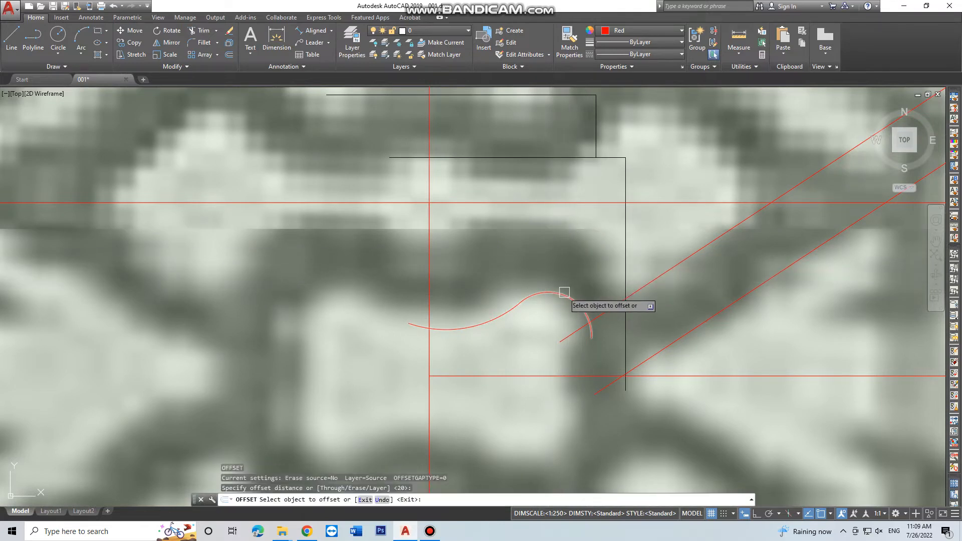
{"action": "left_click", "coordinate": [563, 295]}
{"action": "left_click", "coordinate": [599, 246]}
{"action": "key", "text": "Escape"}
{"action": "scroll", "coordinate": [576, 283], "scroll_direction": "down", "scroll_amount": 3}
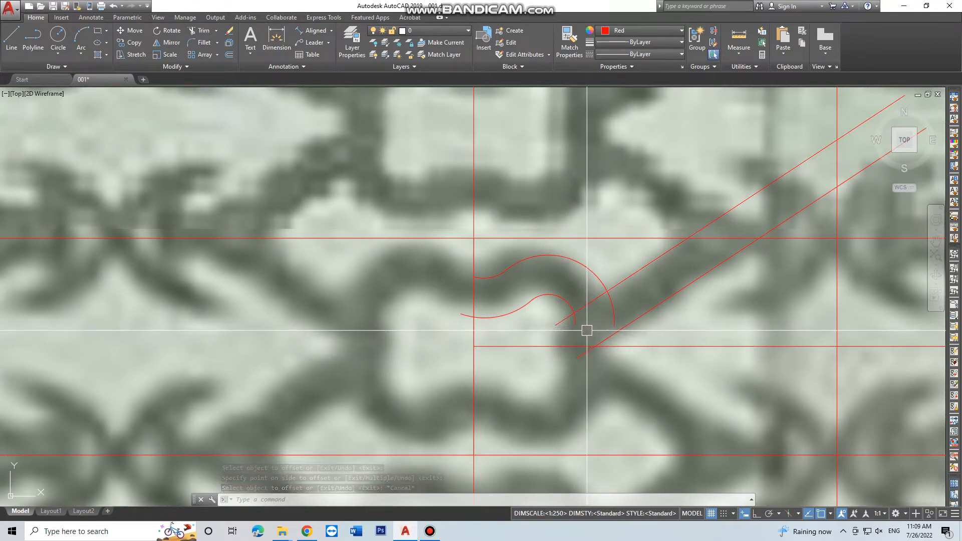
{"action": "type", "text": "ex"}
{"action": "key", "text": "Return"}
{"action": "key", "text": "Return"}
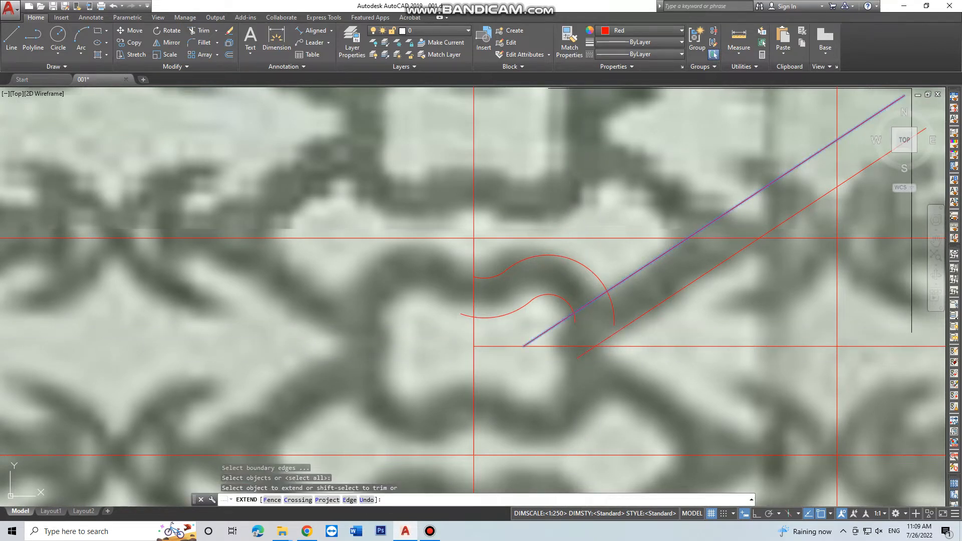
{"action": "key", "text": "Escape"}
Draw a three-point arc from the motif's horizontal centre line up across the outer end of the inner curve
{"action": "key", "text": "Return"}
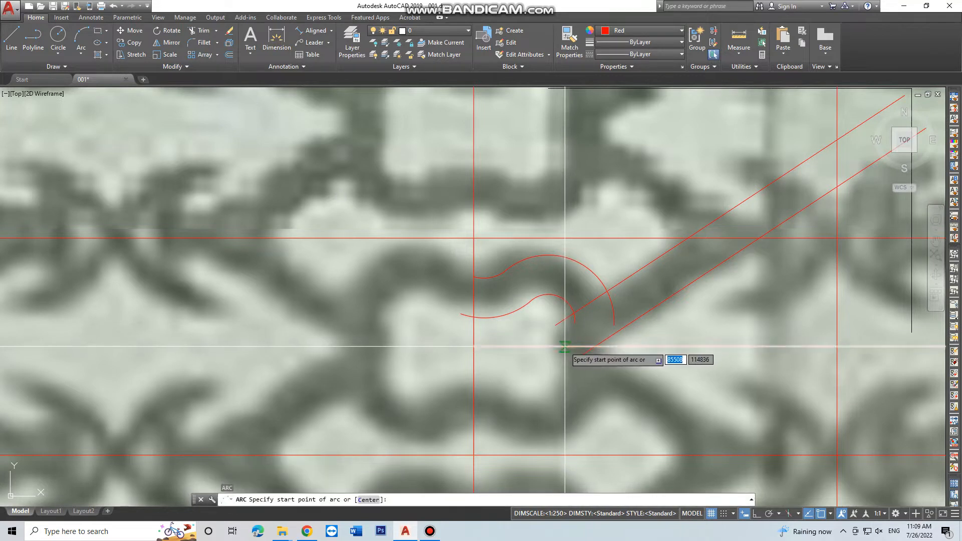
{"action": "left_click", "coordinate": [555, 347]}
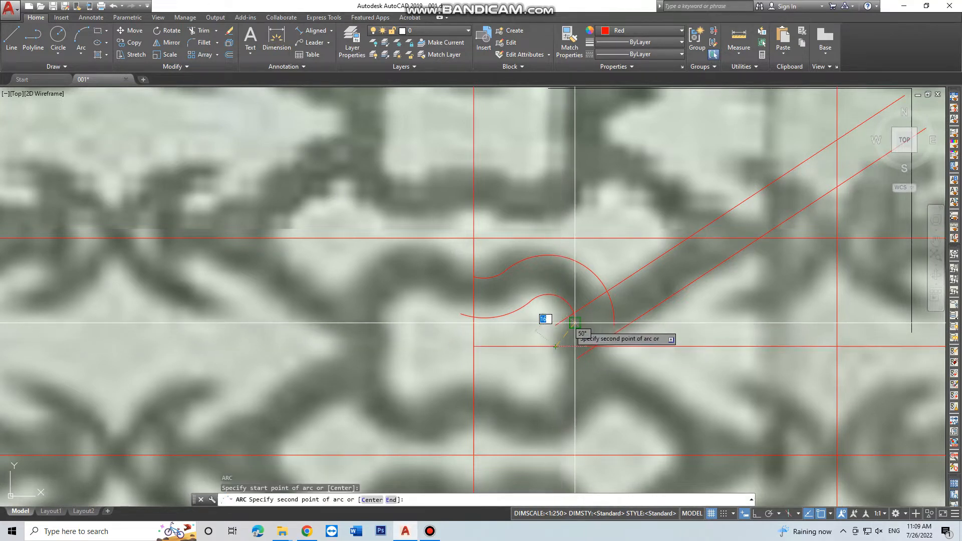
{"action": "left_click", "coordinate": [597, 316]}
{"action": "key", "text": "Escape"}
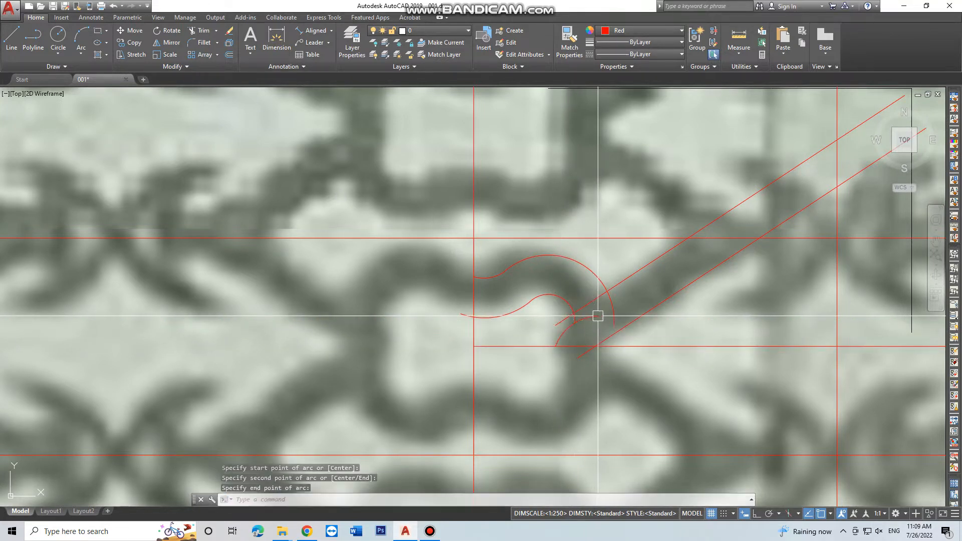
Trim off the part of the new arc that runs beyond the inner curve
{"action": "scroll", "coordinate": [576, 321], "scroll_direction": "up", "scroll_amount": 2}
{"action": "type", "text": "t"}
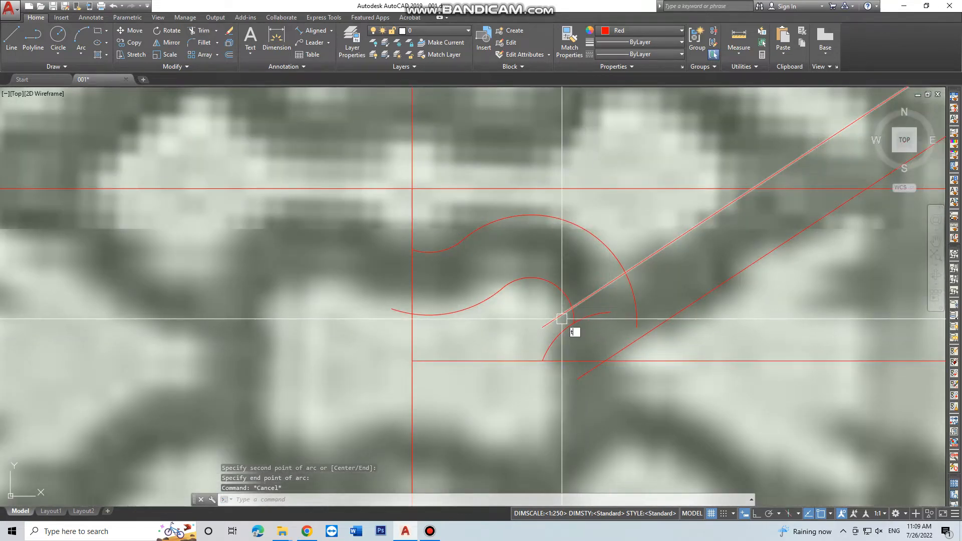
{"action": "type", "text": "r"}
{"action": "key", "text": "Return"}
{"action": "scroll", "coordinate": [587, 308], "scroll_direction": "down", "scroll_amount": 3}
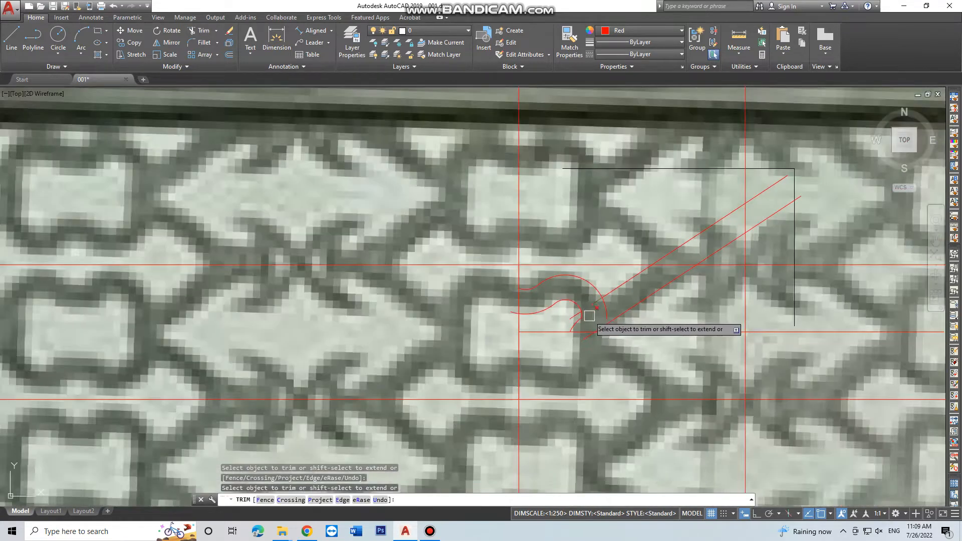
{"action": "key", "text": "Escape"}
Move the arc by its upper end to the intersection of the inner curve and the upper diagonal
{"action": "scroll", "coordinate": [576, 320], "scroll_direction": "up", "scroll_amount": 4}
{"action": "left_click", "coordinate": [586, 313]}
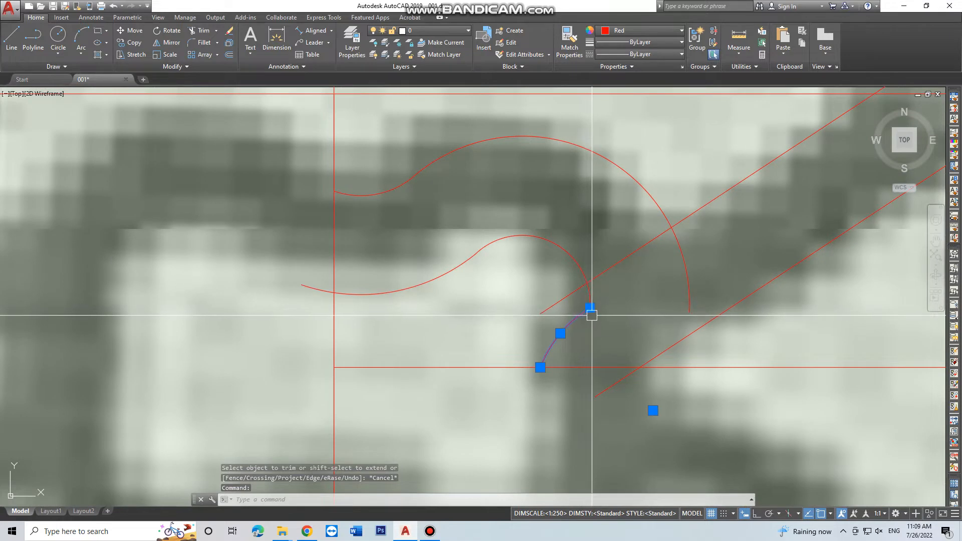
{"action": "type", "text": "m"}
{"action": "key", "text": "Return"}
{"action": "left_click", "coordinate": [590, 307]}
{"action": "key", "text": "Escape"}
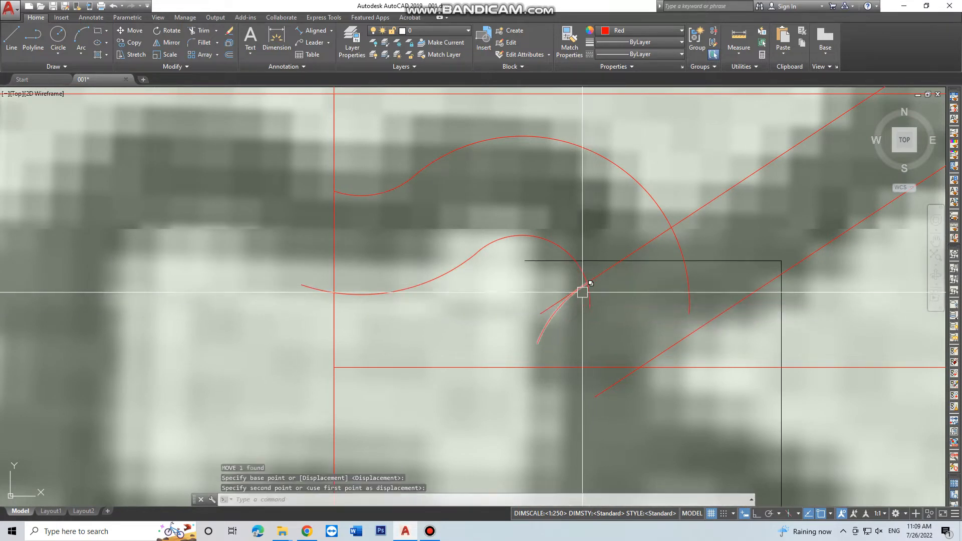
Extend the arc to the motif's horizontal centre line and stretch its lower end along that line toward the motif's centre
{"action": "key", "text": "Return"}
{"action": "left_click", "coordinate": [545, 334]}
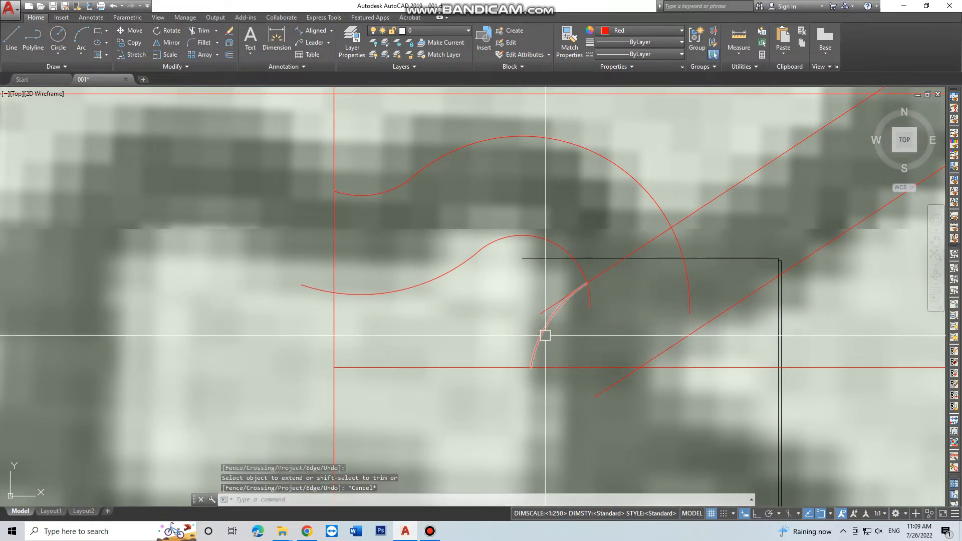
{"action": "key", "text": "Escape"}
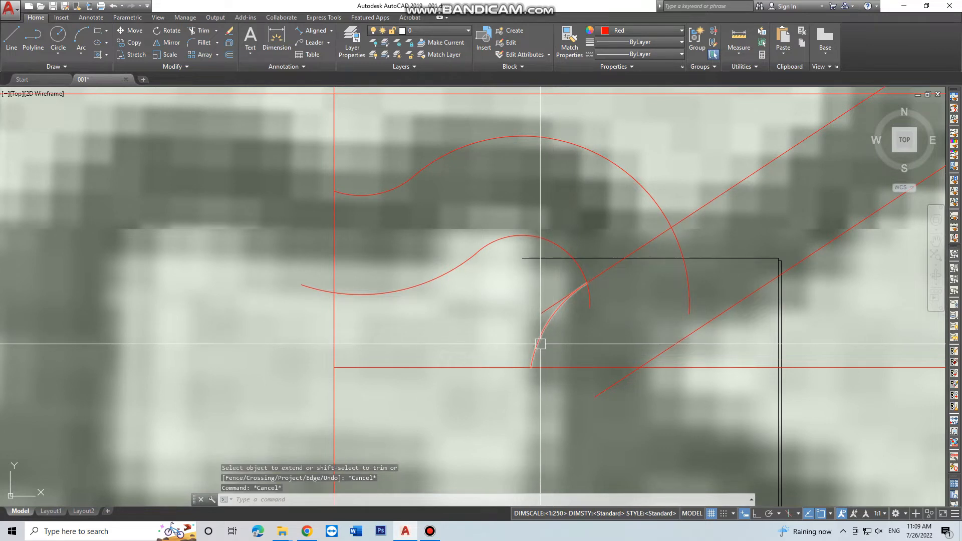
{"action": "left_click", "coordinate": [539, 339]}
{"action": "left_click", "coordinate": [530, 367]}
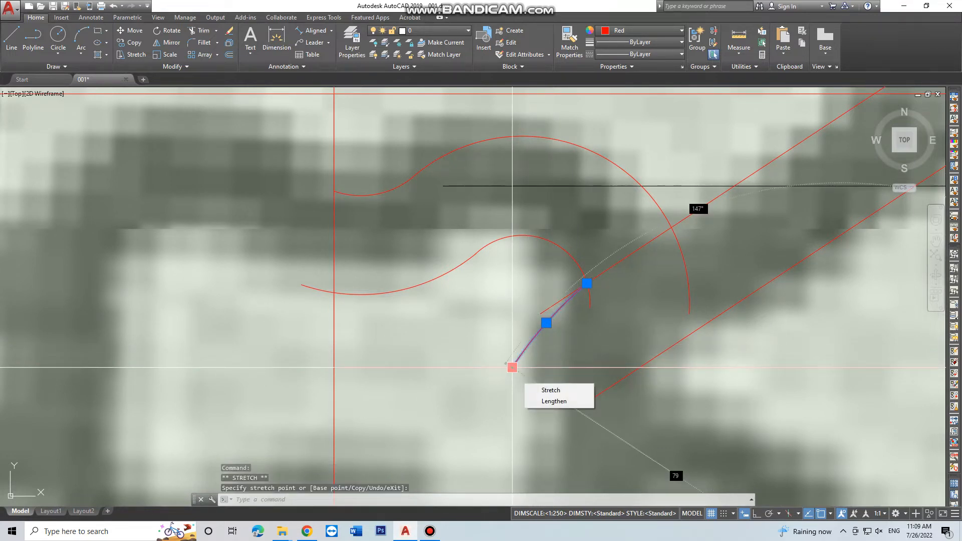
{"action": "left_click", "coordinate": [430, 531]}
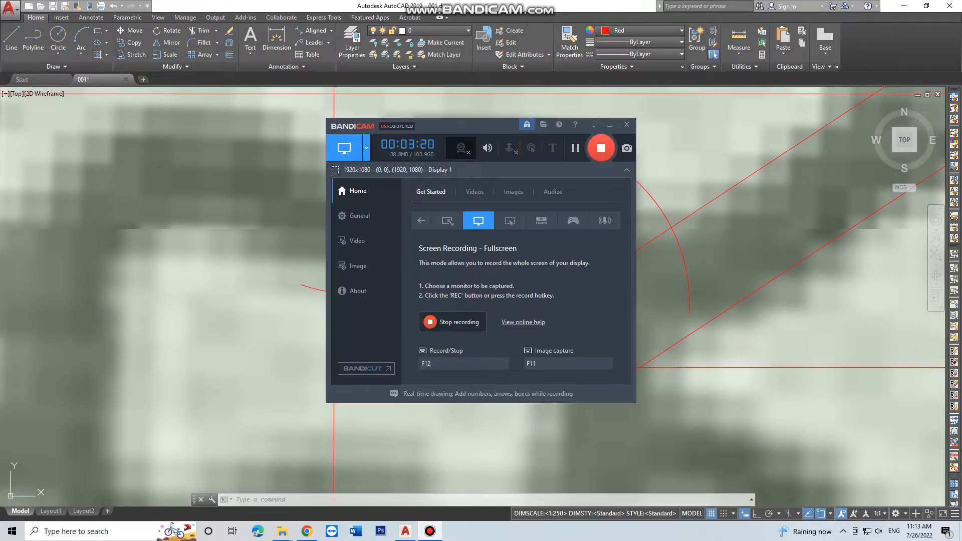
{"action": "left_click", "coordinate": [609, 126]}
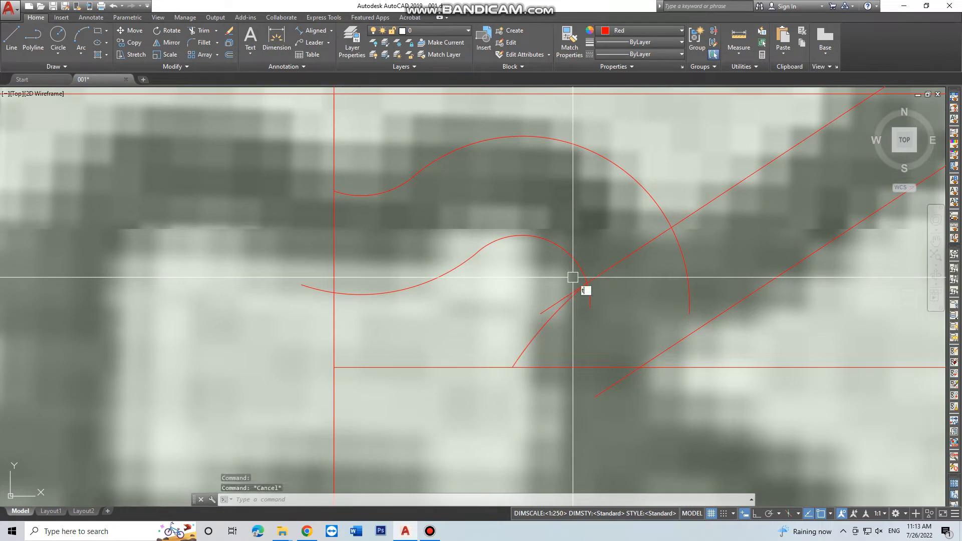
Trim the upper diagonal between the inner and outer curves, and cut both curves' ends where they meet that diagonal
{"action": "type", "text": "r"}
{"action": "key", "text": "Return"}
{"action": "key", "text": "Return"}
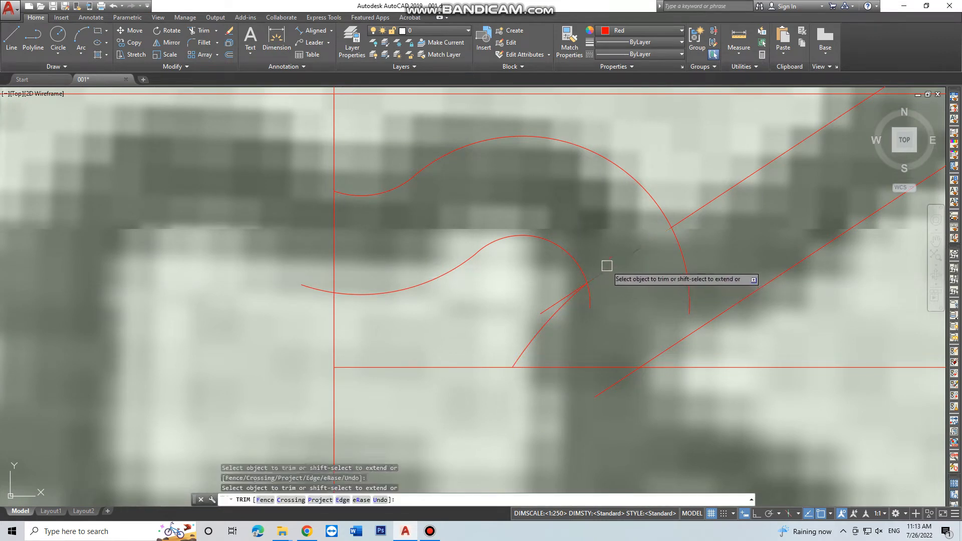
{"action": "left_click", "coordinate": [684, 261]}
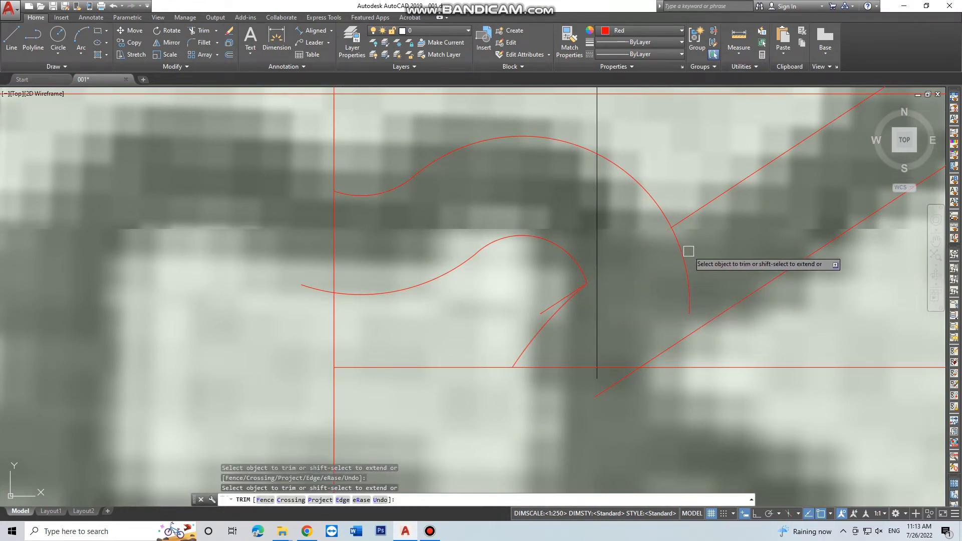
{"action": "key", "text": "Escape"}
Erase the leftover diagonal stub beside the side arc and bow the arc's midpoint further toward the motif's inside
{"action": "left_click", "coordinate": [564, 300]}
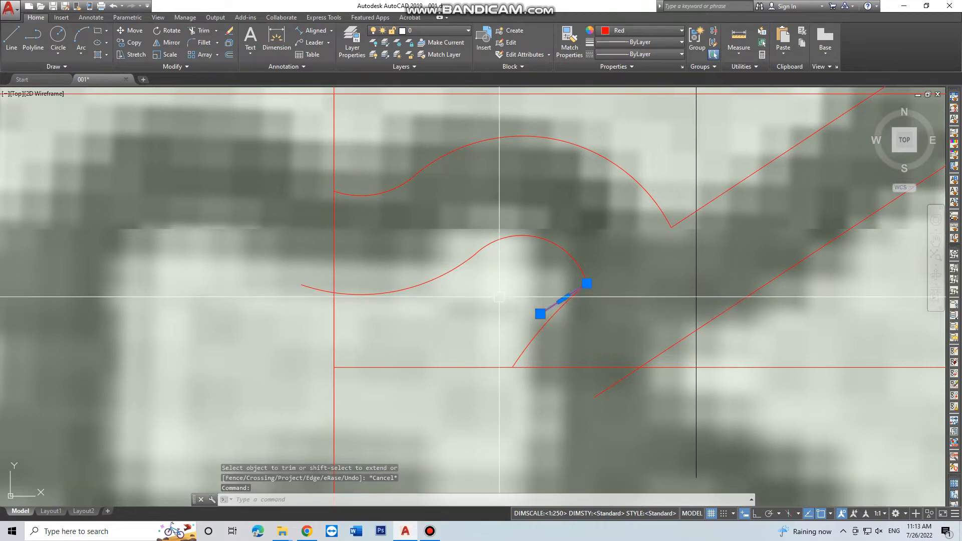
{"action": "type", "text": "e"}
{"action": "key", "text": "Return"}
{"action": "left_click", "coordinate": [546, 328]}
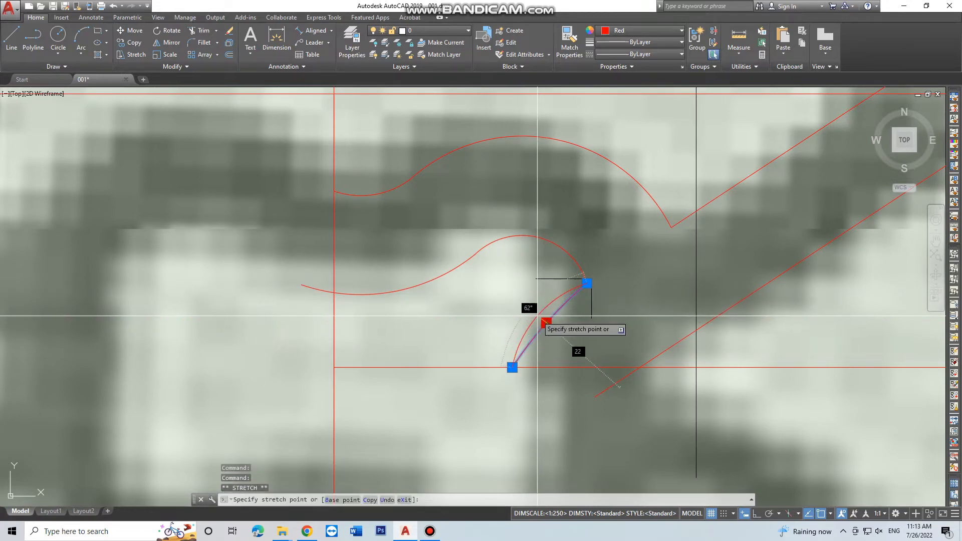
{"action": "key", "text": "Escape"}
Trim both diagonals at the horizontal guide line above the motif and erase their leftover pieces beyond the vertical guide line
{"action": "scroll", "coordinate": [526, 268], "scroll_direction": "down", "scroll_amount": 3}
{"action": "scroll", "coordinate": [523, 279], "scroll_direction": "down", "scroll_amount": 3}
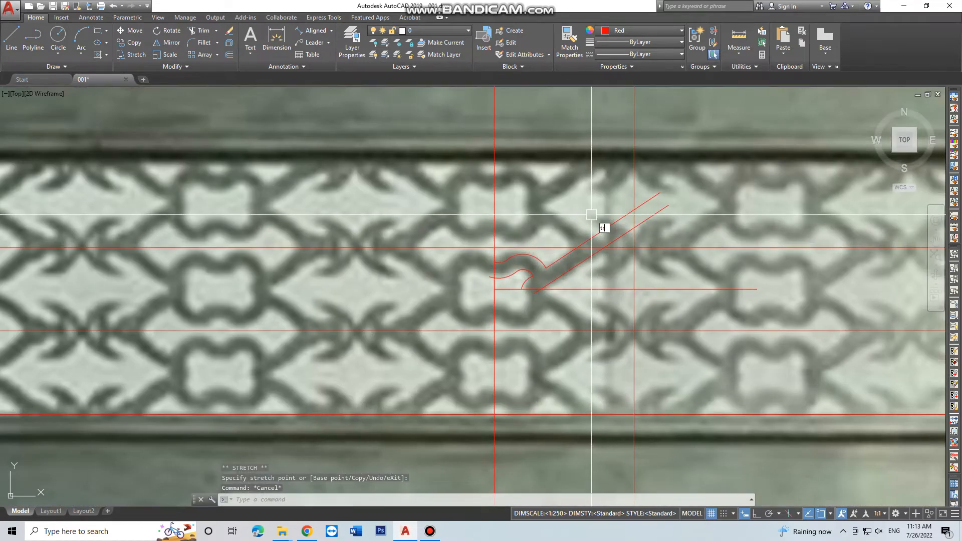
{"action": "type", "text": "tr"}
{"action": "key", "text": "Return"}
{"action": "scroll", "coordinate": [591, 220], "scroll_direction": "up", "scroll_amount": 4}
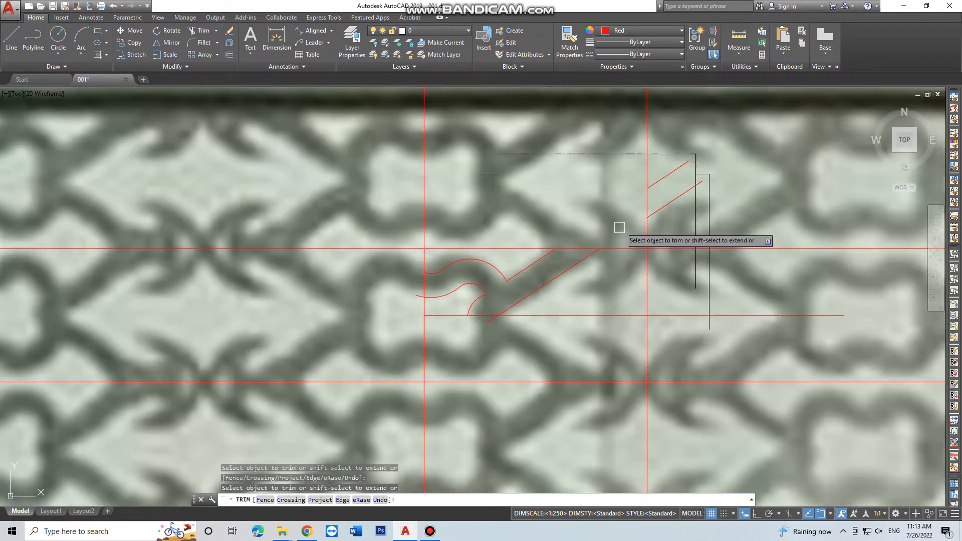
{"action": "key", "text": "Escape"}
{"action": "left_click", "coordinate": [663, 206]}
{"action": "left_click", "coordinate": [670, 168]}
{"action": "left_click", "coordinate": [657, 200]}
{"action": "type", "text": "e"}
{"action": "key", "text": "Return"}
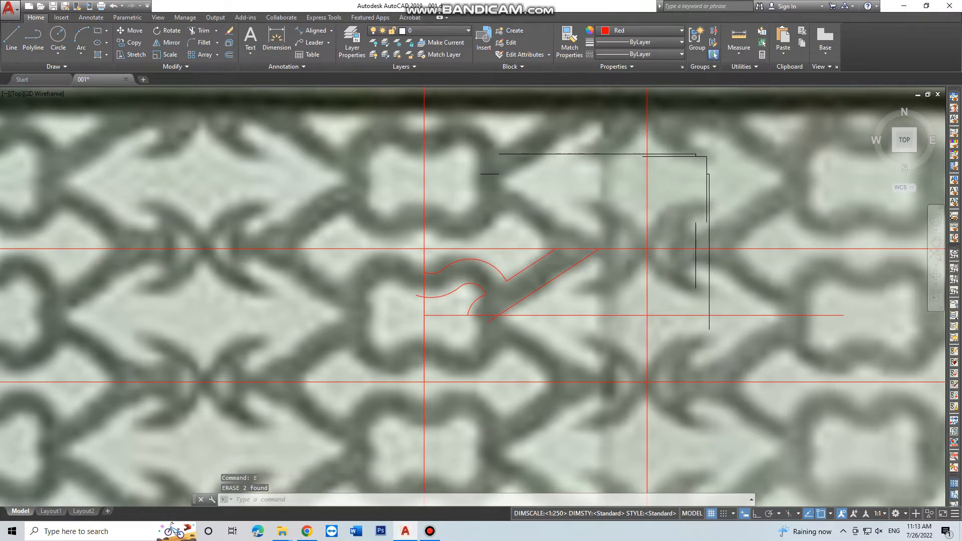
Draw a three-point polyline arc from the vertical guide line, just below the horizontal guide, down along the curl to its pointed tip
{"action": "scroll", "coordinate": [643, 264], "scroll_direction": "down", "scroll_amount": 2}
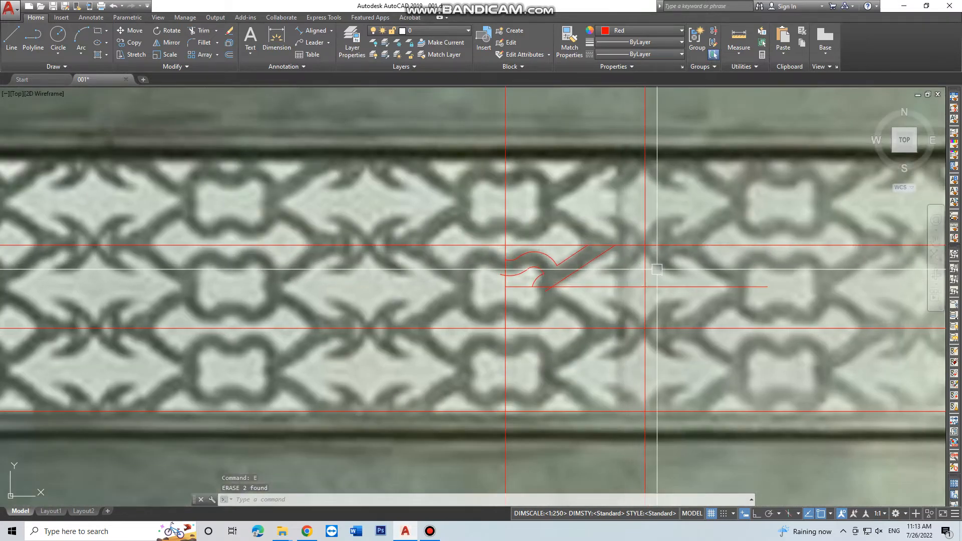
{"action": "type", "text": "pl"}
{"action": "key", "text": "Return"}
{"action": "scroll", "coordinate": [645, 259], "scroll_direction": "up", "scroll_amount": 2}
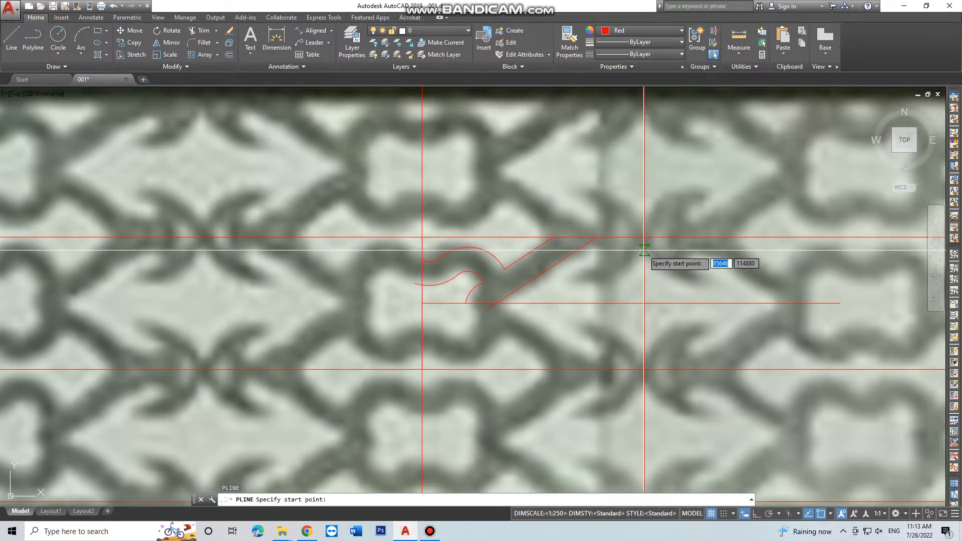
{"action": "left_click", "coordinate": [644, 250]}
{"action": "type", "text": "a"}
{"action": "key", "text": "Return"}
{"action": "type", "text": "s"}
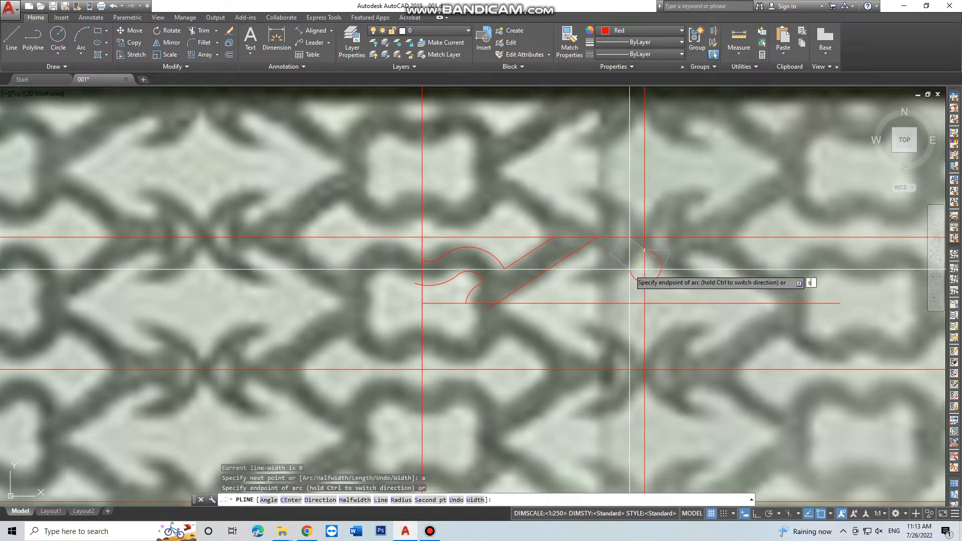
{"action": "key", "text": "Return"}
{"action": "left_click", "coordinate": [625, 272]}
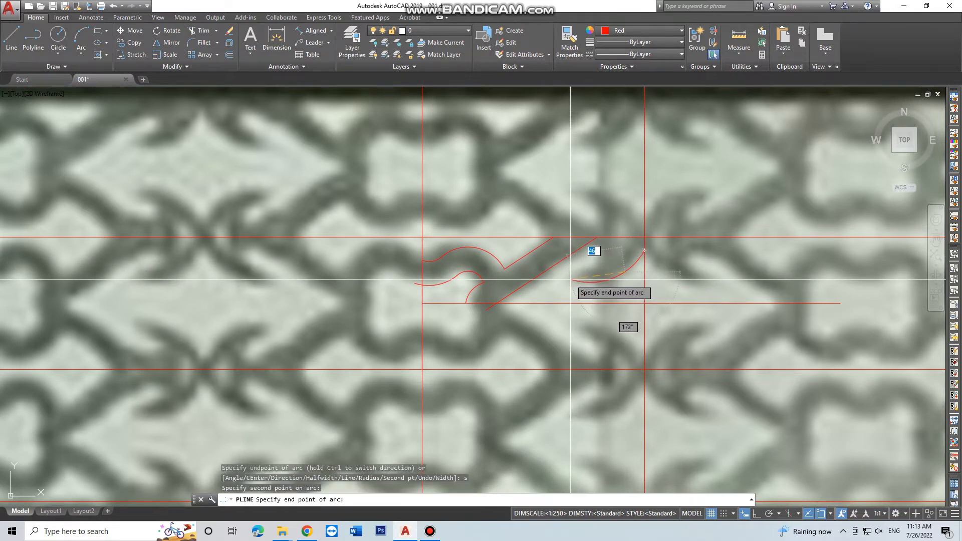
{"action": "left_click", "coordinate": [571, 279]}
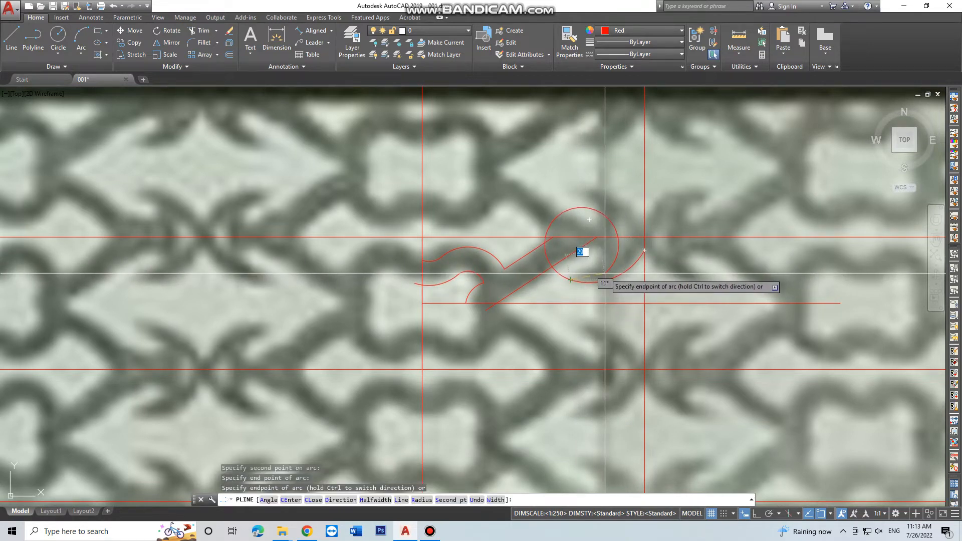
{"action": "key", "text": "Escape"}
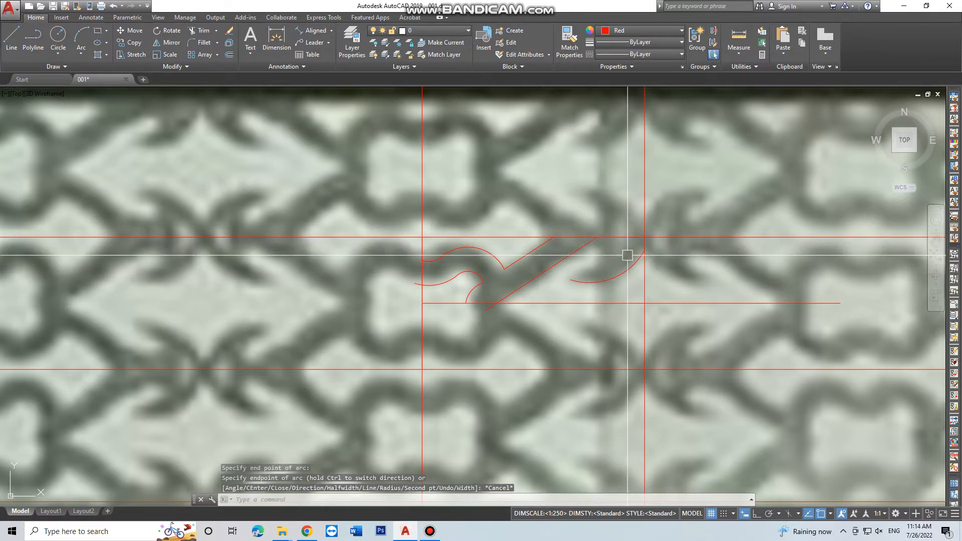
Offset the horizontal guide line above the motif by 10 downward
{"action": "type", "text": "o"}
{"action": "key", "text": "Return"}
{"action": "type", "text": "10"}
{"action": "key", "text": "Return"}
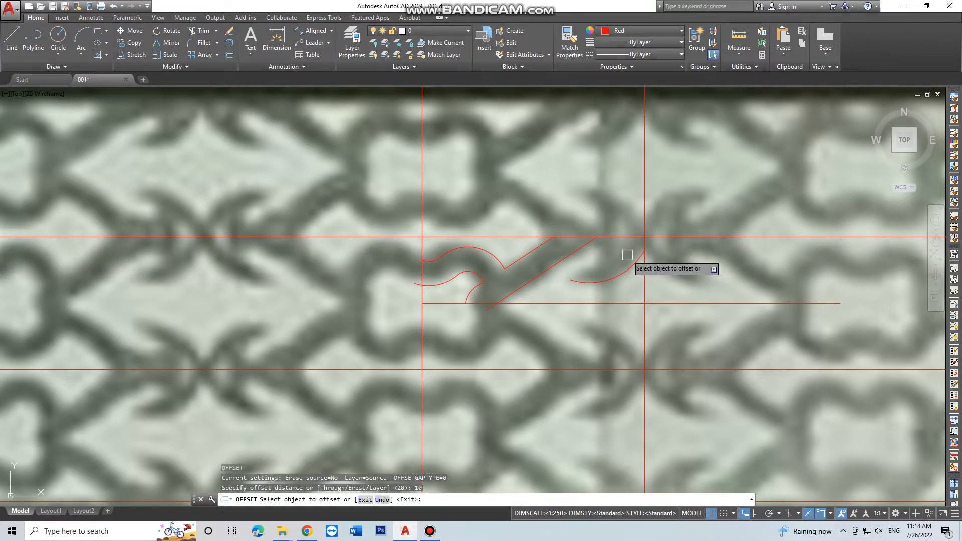
{"action": "left_click", "coordinate": [613, 238]}
{"action": "left_click", "coordinate": [614, 269]}
{"action": "key", "text": "Escape"}
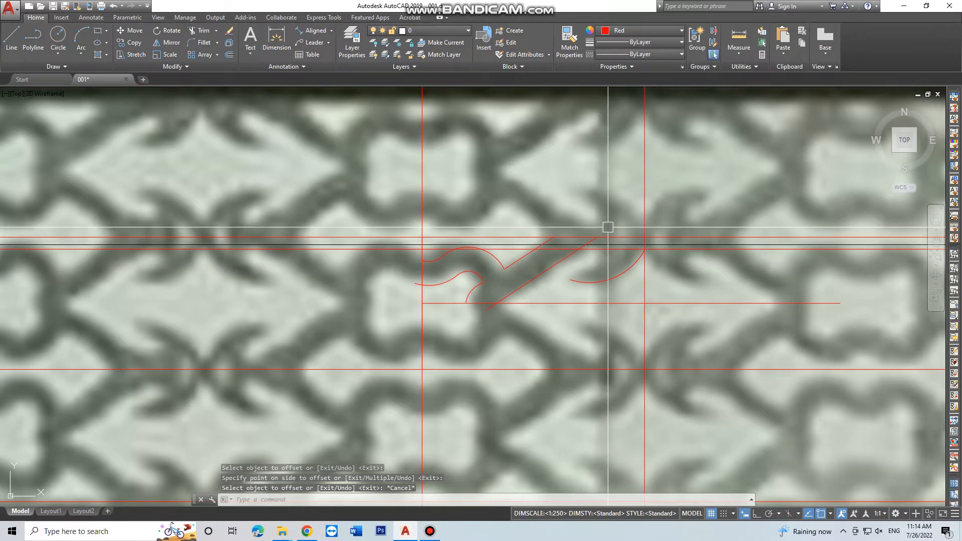
Draw a curved polyline from the curl's pointed tip, bending up and back to meet the lower diagonal edge
{"action": "type", "text": "pl"}
{"action": "key", "text": "Return"}
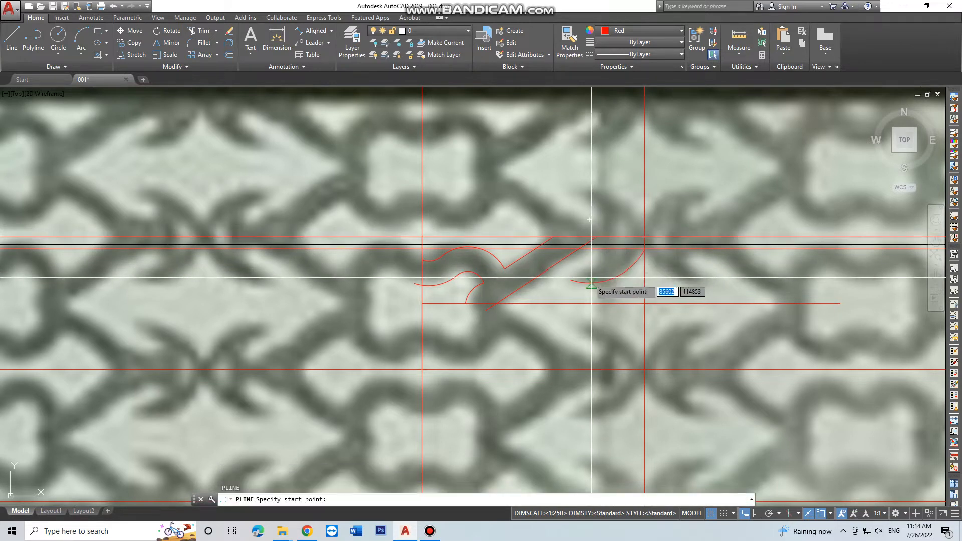
{"action": "left_click", "coordinate": [570, 279]}
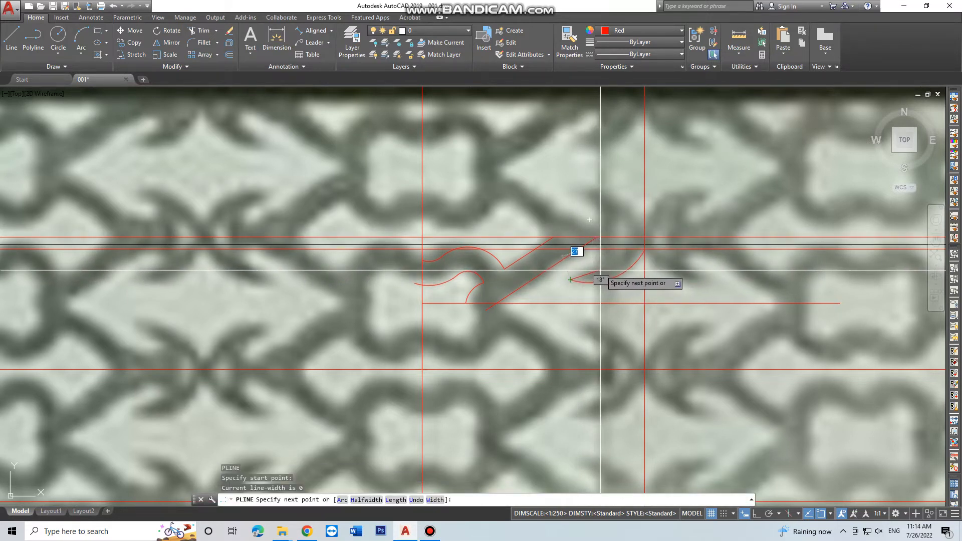
{"action": "type", "text": "a"}
{"action": "key", "text": "Return"}
{"action": "type", "text": "s"}
{"action": "key", "text": "Return"}
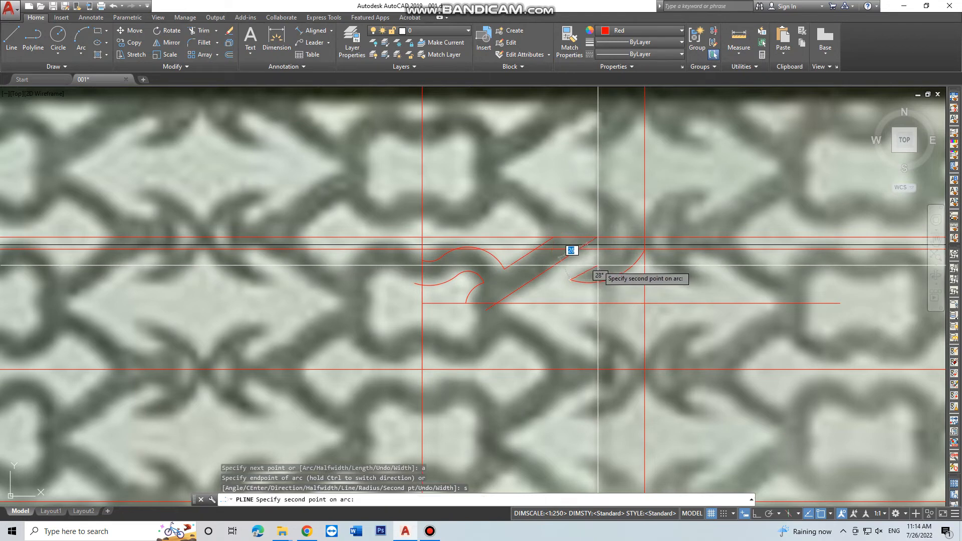
{"action": "scroll", "coordinate": [597, 255], "scroll_direction": "up", "scroll_amount": 2}
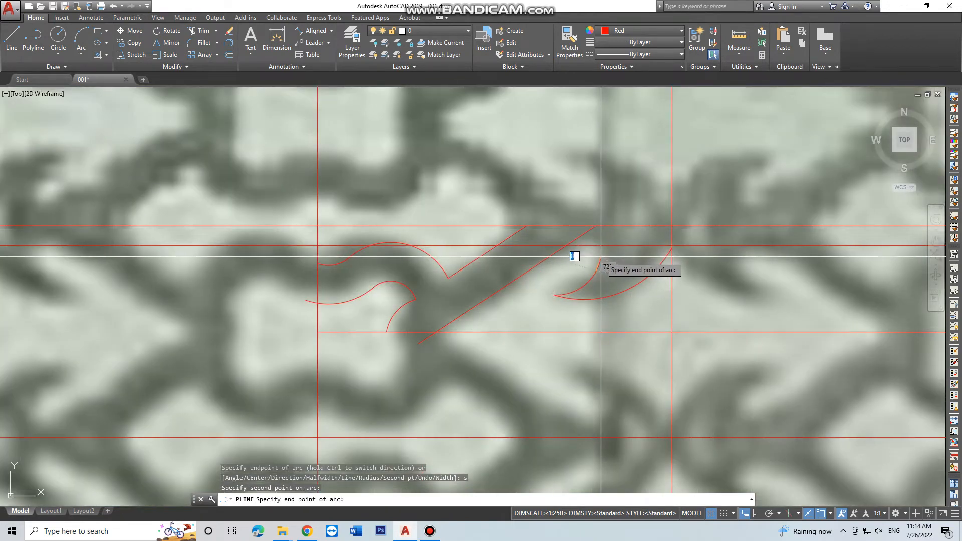
{"action": "left_click", "coordinate": [602, 256]}
{"action": "scroll", "coordinate": [591, 241], "scroll_direction": "up", "scroll_amount": 4}
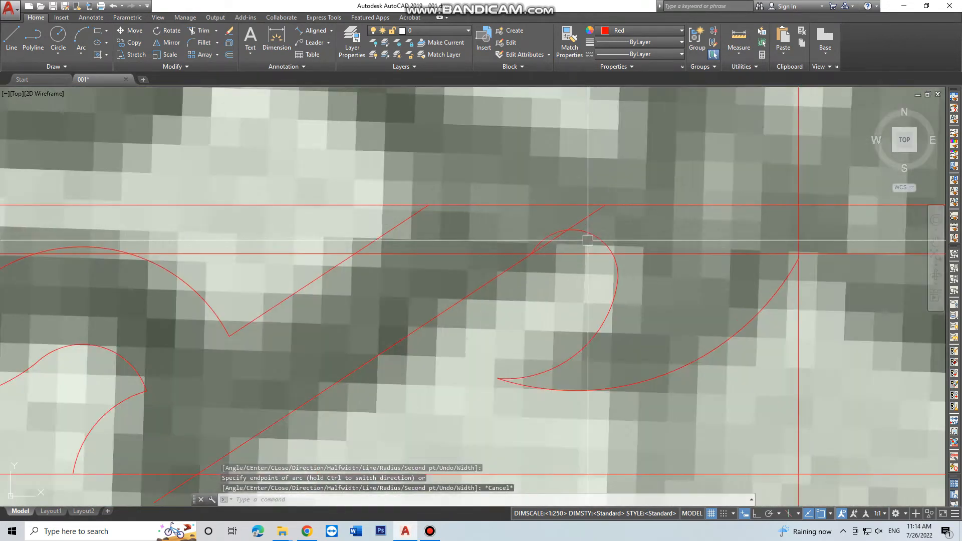
Select the curl's inner polyline and adjust its upper arc and the bend vertex below it with stretch edits
{"action": "key", "text": "Escape"}
{"action": "left_click", "coordinate": [598, 240]}
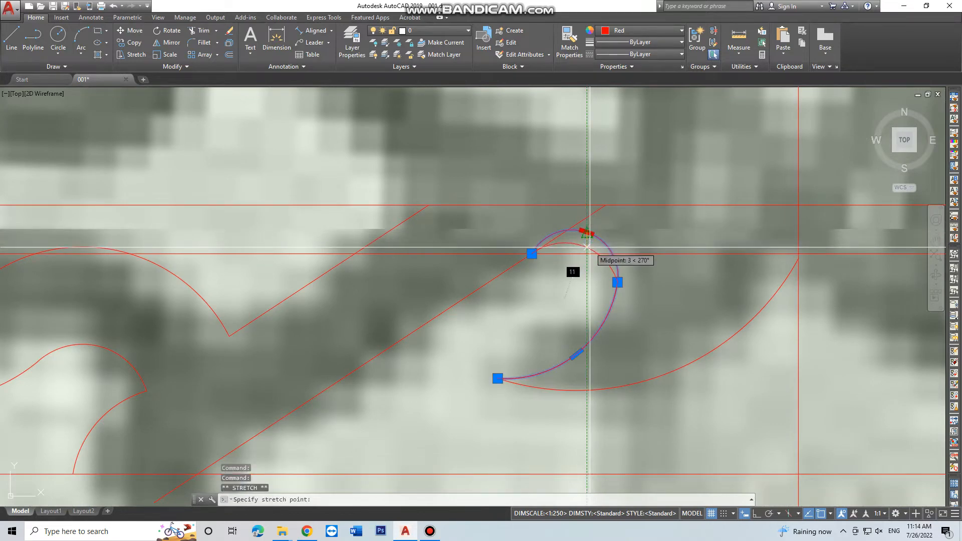
{"action": "left_click", "coordinate": [617, 283]}
{"action": "key", "text": "Escape"}
{"action": "scroll", "coordinate": [612, 304], "scroll_direction": "down", "scroll_amount": 3}
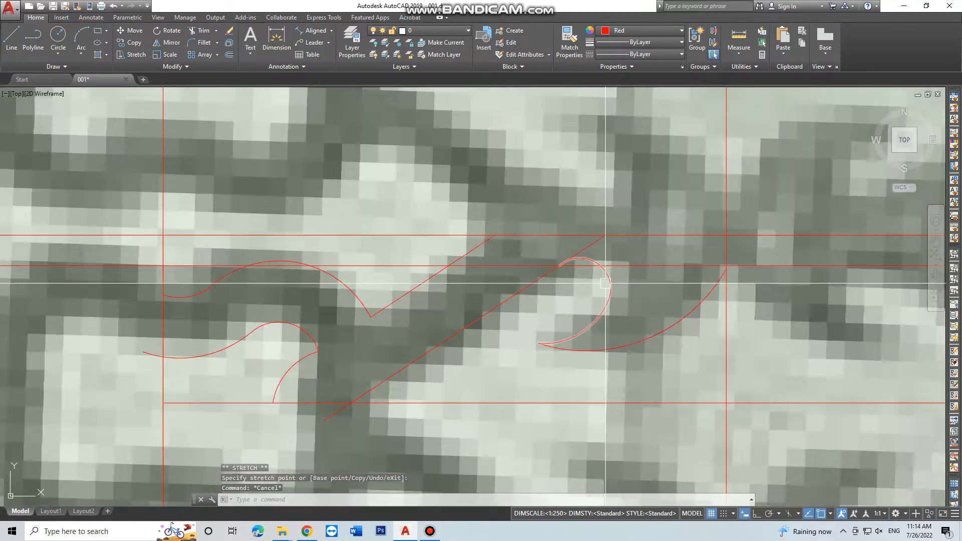
Move the curl's inner polyline down to the offset guide line, then sideways until its upper end meets the lower diagonal
{"action": "scroll", "coordinate": [611, 288], "scroll_direction": "up", "scroll_amount": 2}
{"action": "type", "text": "m"}
{"action": "key", "text": "Return"}
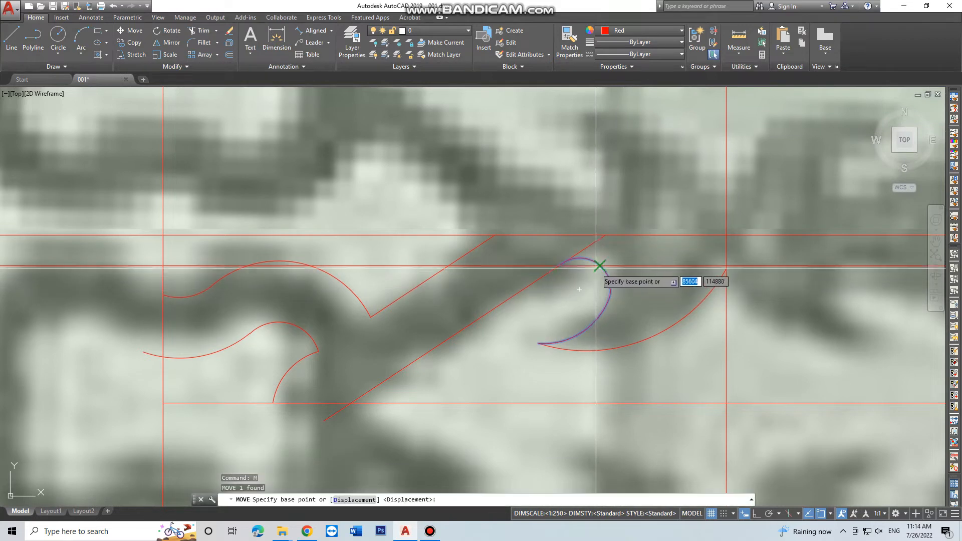
{"action": "left_click", "coordinate": [579, 259]}
{"action": "left_click", "coordinate": [610, 279]}
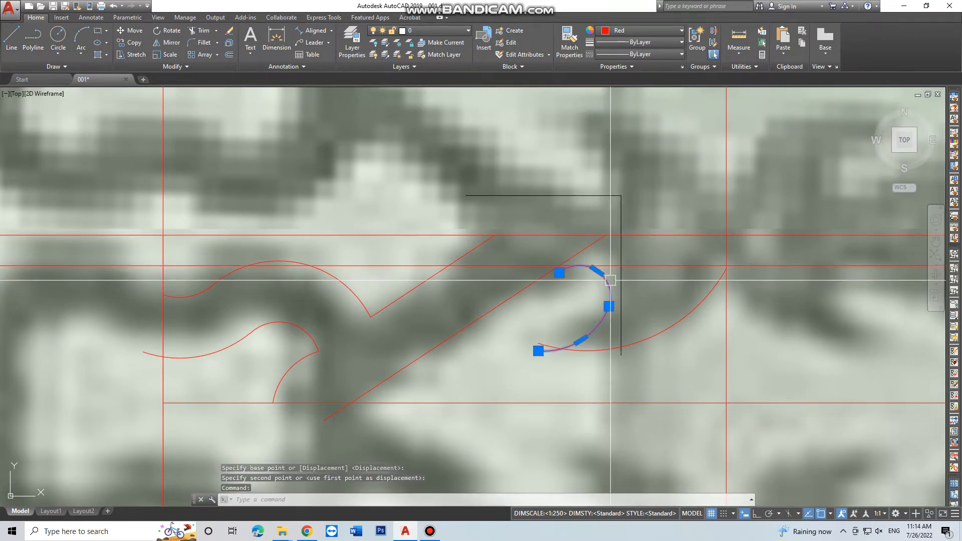
{"action": "type", "text": "m"}
{"action": "key", "text": "Return"}
{"action": "left_click", "coordinate": [580, 298]}
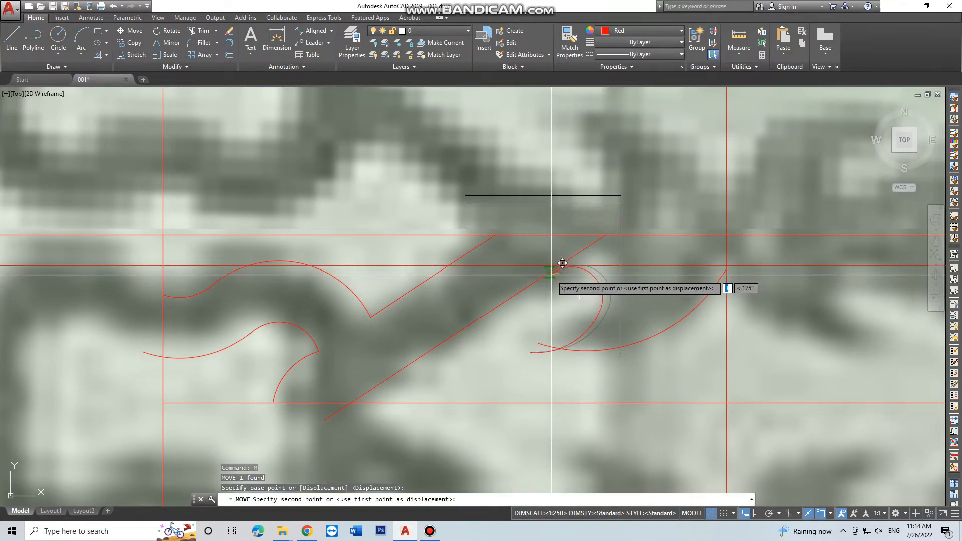
{"action": "left_click", "coordinate": [559, 262]}
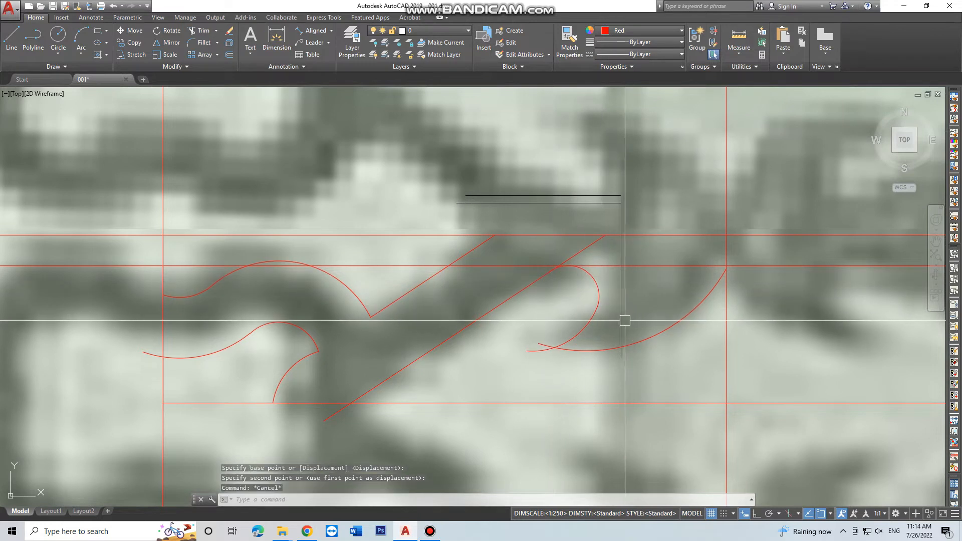
Trim the crossing ends of the two curl polylines so they meet at a pointed tip
{"action": "key", "text": "Return"}
{"action": "key", "text": "Return"}
{"action": "left_click", "coordinate": [541, 341]}
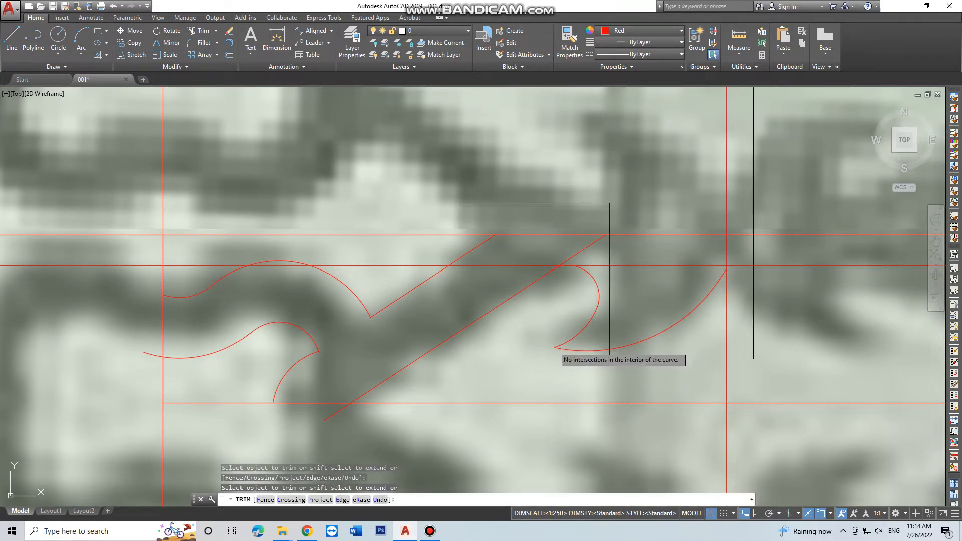
{"action": "key", "text": "Escape"}
Select both curl polylines and stretch their shared tip straight down by about 5 units
{"action": "left_click", "coordinate": [568, 331]}
{"action": "left_click", "coordinate": [552, 366]}
{"action": "left_click", "coordinate": [555, 348]}
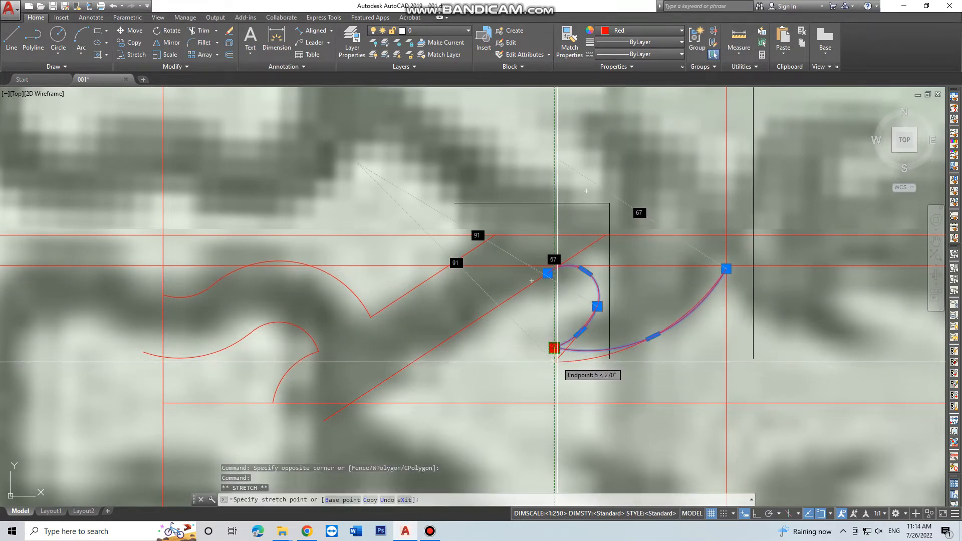
{"action": "left_click", "coordinate": [555, 362]}
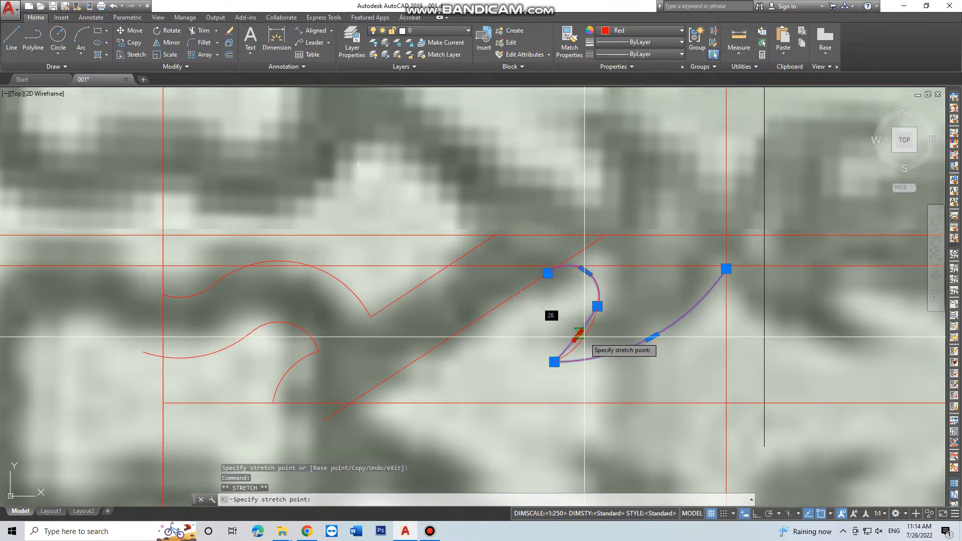
Refine the curl by reshaping the inner arc near the tip, shifting its bend vertex and bulging the outer arc to match the photo
{"action": "scroll", "coordinate": [595, 323], "scroll_direction": "up", "scroll_amount": 4}
{"action": "left_click", "coordinate": [595, 299]}
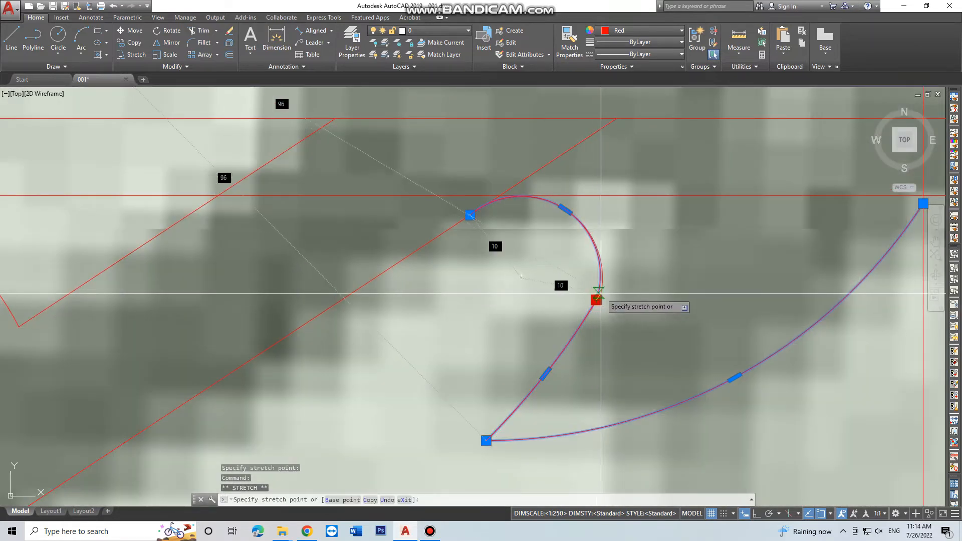
{"action": "key", "text": "Escape"}
{"action": "left_click", "coordinate": [555, 364]}
{"action": "left_click", "coordinate": [548, 371]}
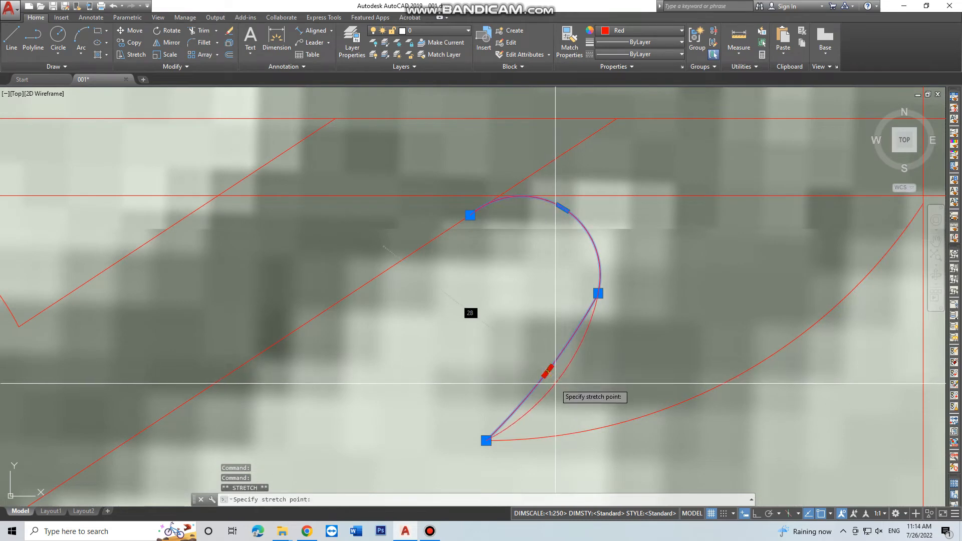
{"action": "scroll", "coordinate": [623, 400], "scroll_direction": "down", "scroll_amount": 4}
{"action": "key", "text": "Escape"}
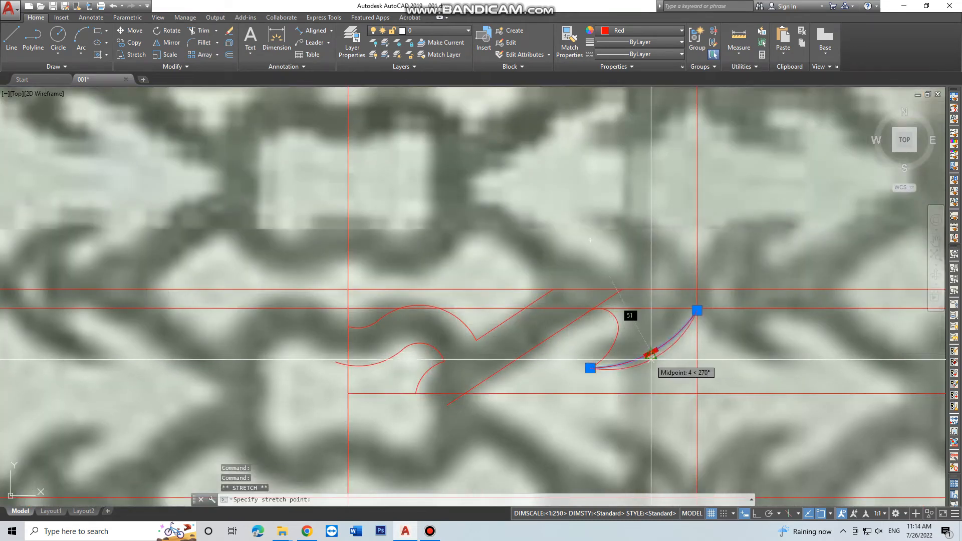
{"action": "scroll", "coordinate": [631, 340], "scroll_direction": "down", "scroll_amount": 5}
{"action": "scroll", "coordinate": [606, 322], "scroll_direction": "up", "scroll_amount": 6}
{"action": "key", "text": "Escape"}
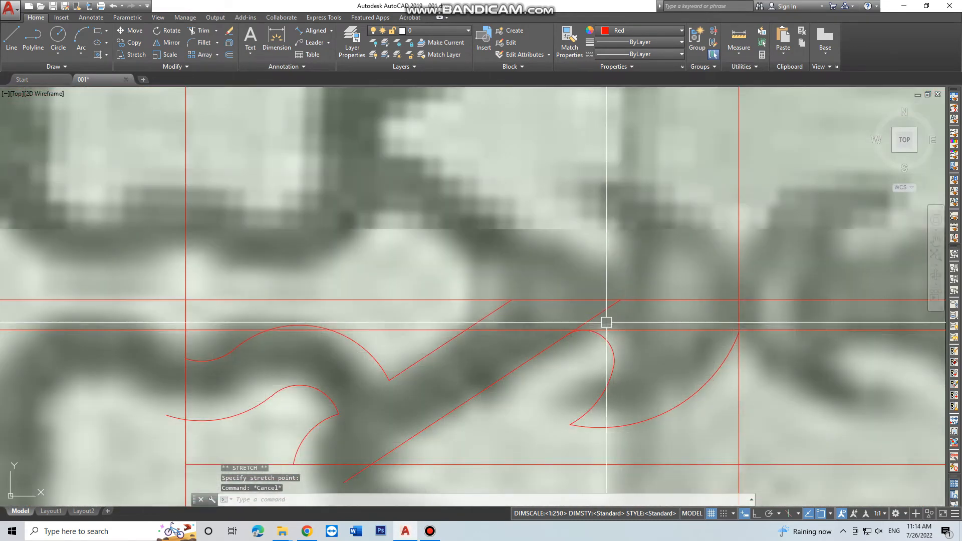
Erase the offset horizontal guide line that touches the top of the curl
{"action": "left_click", "coordinate": [611, 330]}
{"action": "type", "text": "e"}
{"action": "key", "text": "Return"}
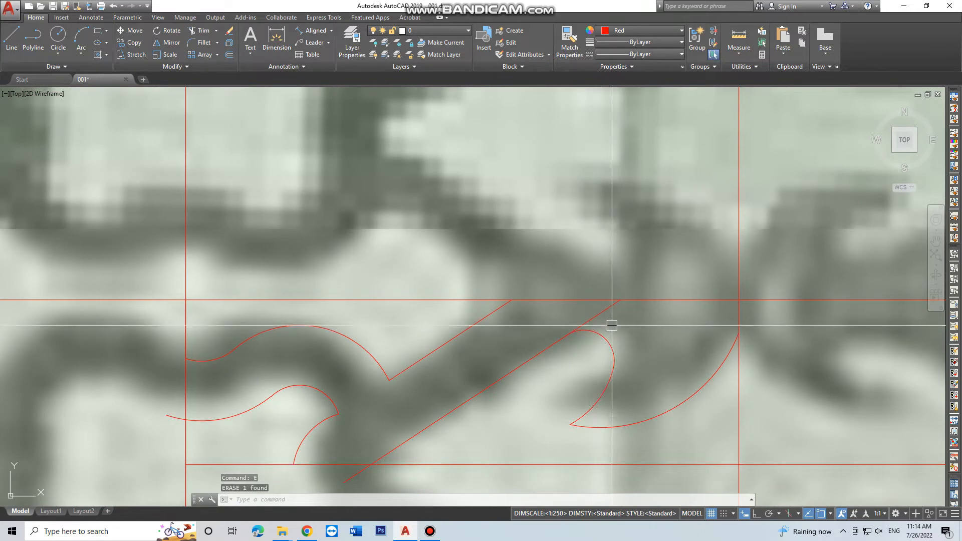
Trim off the lower diagonal where it extends past the start of the curl
{"action": "type", "text": "tr"}
{"action": "key", "text": "Return"}
{"action": "key", "text": "Return"}
{"action": "left_click", "coordinate": [592, 321]}
{"action": "key", "text": "Escape"}
Stretch the meeting ends of the lower diagonal and the curl together at their junction
{"action": "scroll", "coordinate": [568, 330], "scroll_direction": "up", "scroll_amount": 2}
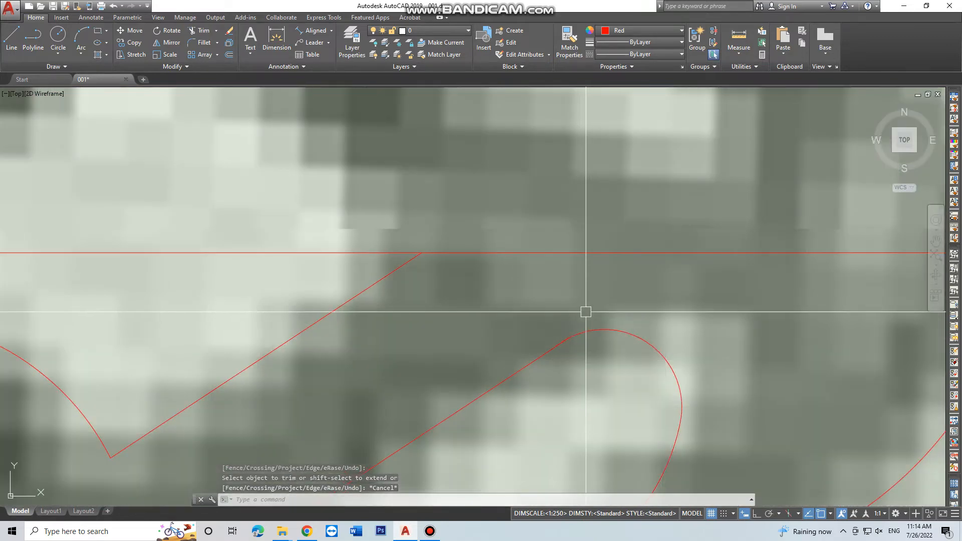
{"action": "left_click", "coordinate": [586, 314]}
{"action": "left_click", "coordinate": [556, 354]}
{"action": "left_click", "coordinate": [570, 338]}
{"action": "key", "text": "Escape"}
{"action": "scroll", "coordinate": [554, 341], "scroll_direction": "down", "scroll_amount": 3}
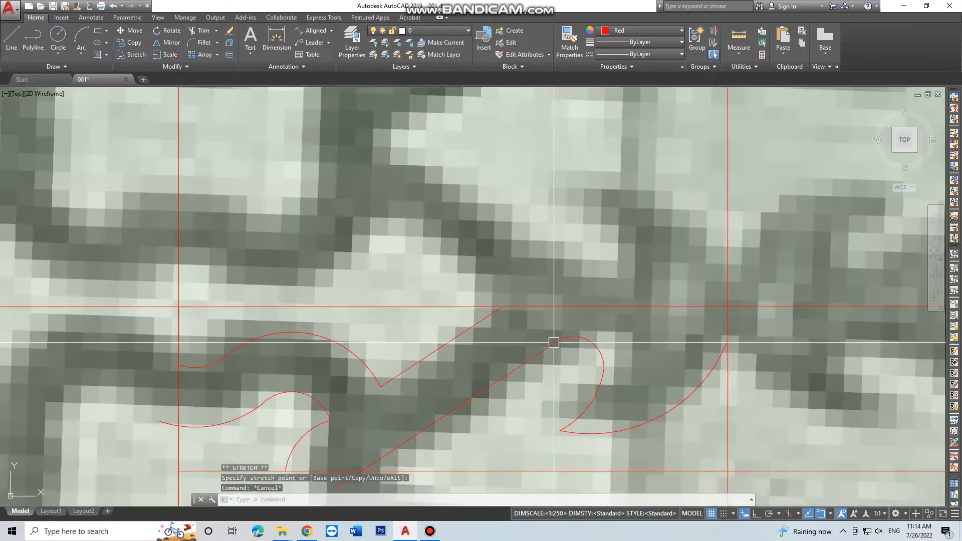
Trim the motif ends that overrun the short horizontal centre line and the left vertical guide line
{"action": "middle_click_drag", "start_coordinate": [558, 346], "coordinate": [558, 329]}
{"action": "scroll", "coordinate": [597, 371], "scroll_direction": "down", "scroll_amount": 3}
{"action": "middle_click_drag", "start_coordinate": [601, 378], "coordinate": [585, 325]}
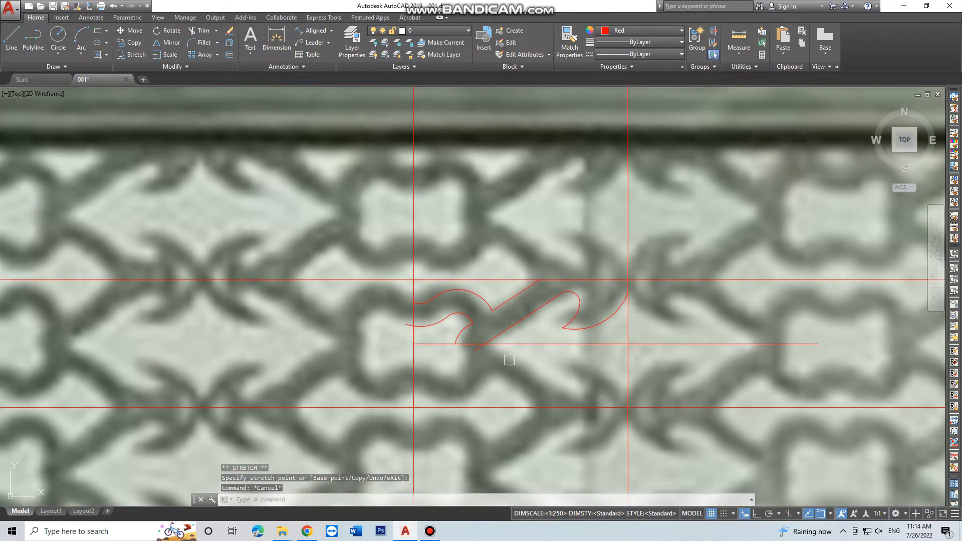
{"action": "type", "text": "tr"}
{"action": "key", "text": "Return"}
{"action": "key", "text": "Return"}
{"action": "key", "text": "Escape"}
{"action": "scroll", "coordinate": [541, 327], "scroll_direction": "down", "scroll_amount": 2}
{"action": "middle_click_drag", "start_coordinate": [588, 337], "coordinate": [576, 329]}
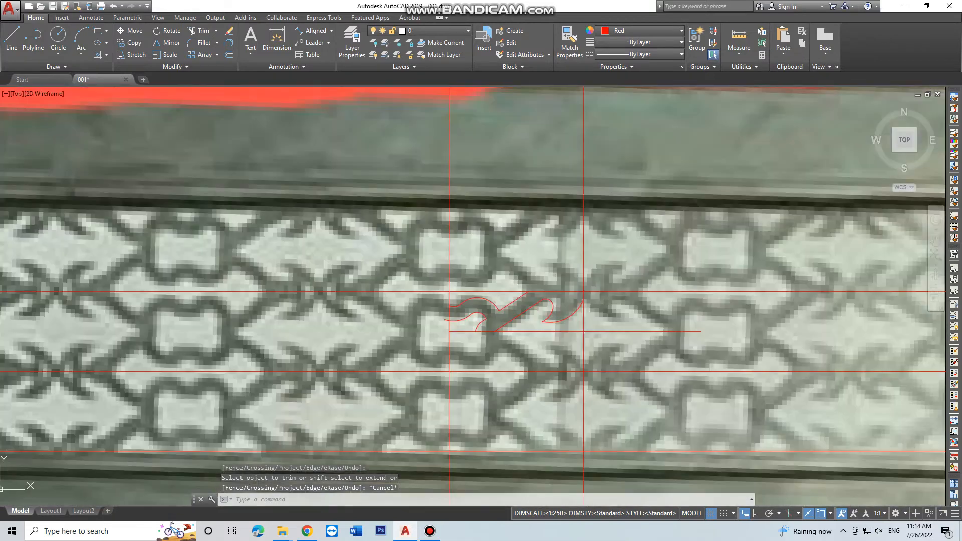
{"action": "scroll", "coordinate": [489, 338], "scroll_direction": "up", "scroll_amount": 2}
{"action": "key", "text": "Return"}
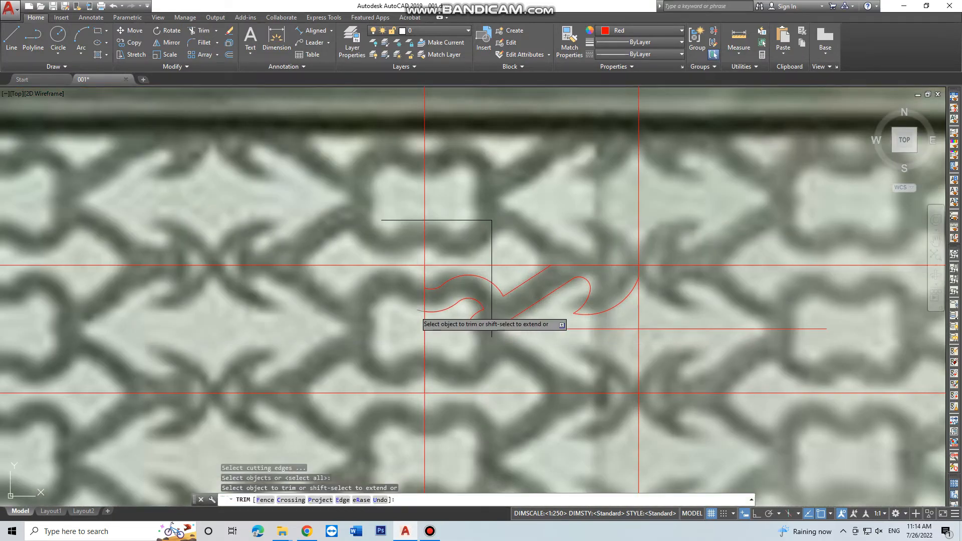
{"action": "left_click", "coordinate": [417, 311]}
{"action": "key", "text": "Escape"}
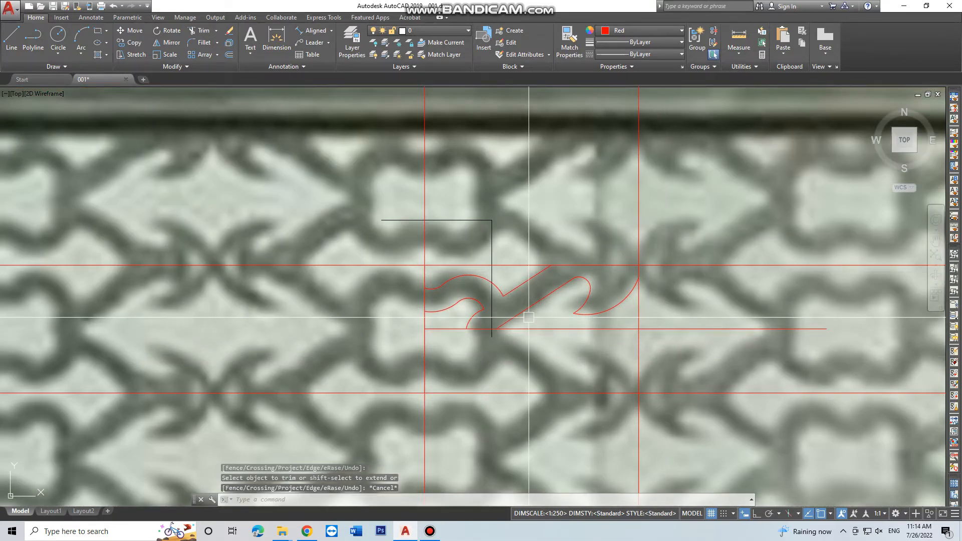
{"action": "scroll", "coordinate": [504, 309], "scroll_direction": "down", "scroll_amount": 2}
{"action": "left_click", "coordinate": [408, 254]}
{"action": "left_click", "coordinate": [627, 333]}
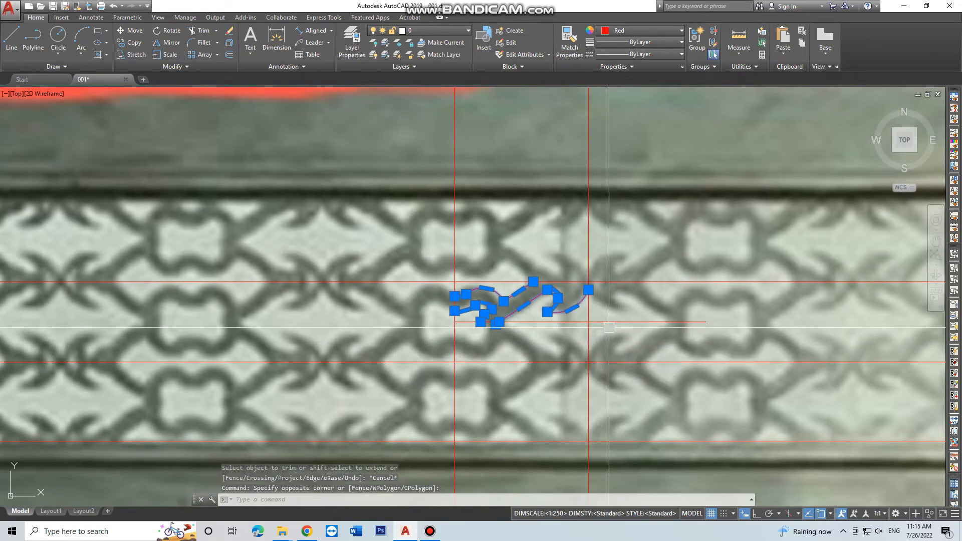
{"action": "key", "text": "Escape"}
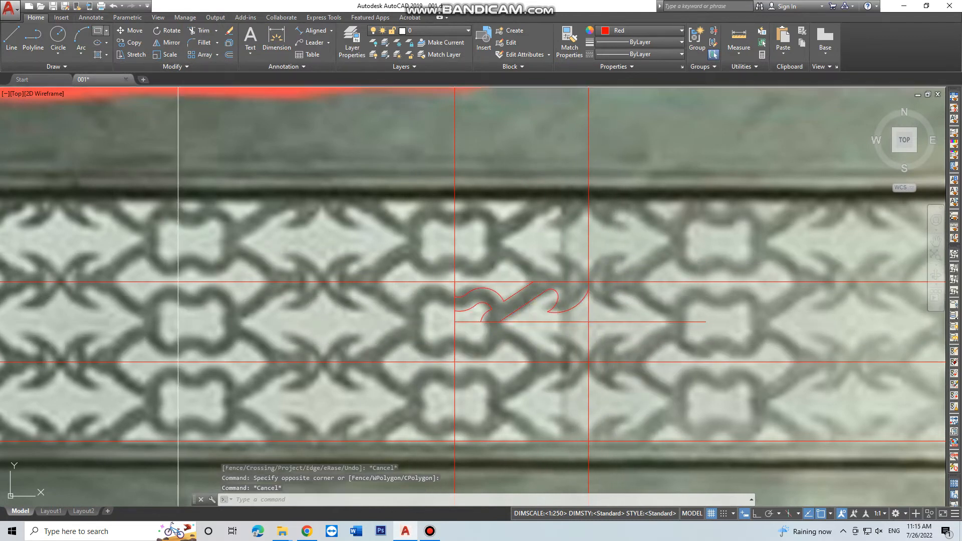
Draw a rectangle around the motif, bounded by the two vertical guides, the upper horizontal guide and the short centre line
{"action": "type", "text": "rec"}
{"action": "key", "text": "Return"}
{"action": "left_click", "coordinate": [455, 282]}
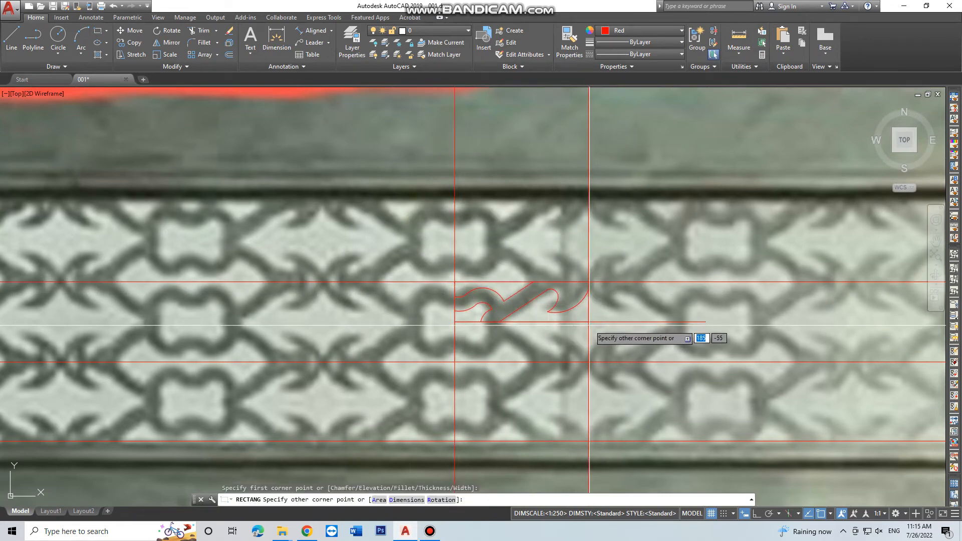
{"action": "key", "text": "Escape"}
Copy the traced motif with its rectangle to the empty drawing space beside the gate photo
{"action": "left_click", "coordinate": [408, 253]}
{"action": "left_click", "coordinate": [595, 340]}
{"action": "type", "text": "c"}
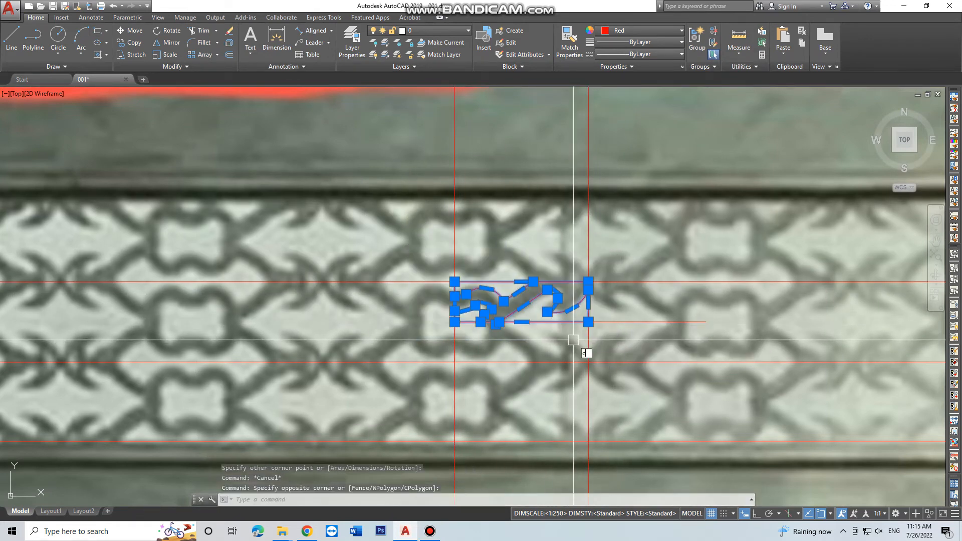
{"action": "scroll", "coordinate": [573, 340], "scroll_direction": "down", "scroll_amount": 4}
{"action": "type", "text": "o"}
{"action": "key", "text": "Return"}
{"action": "left_click", "coordinate": [567, 341]}
{"action": "scroll", "coordinate": [501, 317], "scroll_direction": "down", "scroll_amount": 8}
{"action": "middle_click_drag", "start_coordinate": [441, 328], "coordinate": [622, 311]}
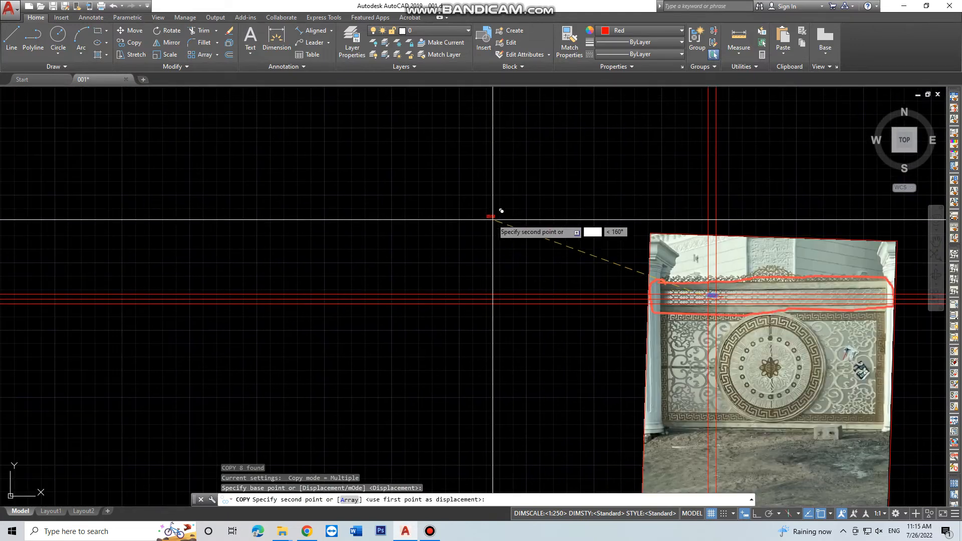
{"action": "left_click", "coordinate": [489, 214]}
{"action": "key", "text": "Escape"}
Mirror the copied motif downward about the lower edge of its rectangle, keeping the original
{"action": "scroll", "coordinate": [479, 211], "scroll_direction": "up", "scroll_amount": 8}
{"action": "middle_click_drag", "start_coordinate": [524, 229], "coordinate": [479, 268]}
{"action": "scroll", "coordinate": [478, 268], "scroll_direction": "up", "scroll_amount": 2}
{"action": "left_click", "coordinate": [399, 208]}
{"action": "left_click", "coordinate": [632, 286]}
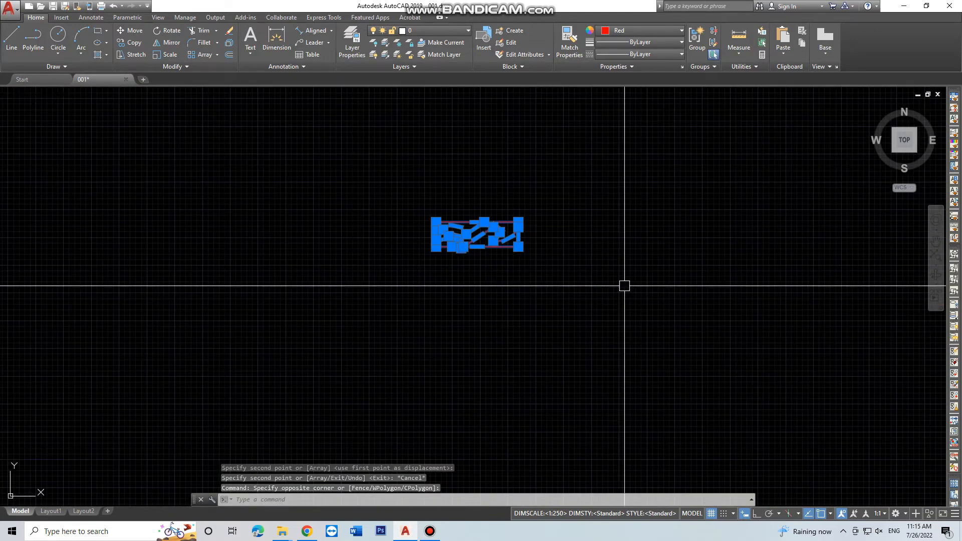
{"action": "type", "text": "mi"}
{"action": "key", "text": "Return"}
{"action": "scroll", "coordinate": [513, 221], "scroll_direction": "up", "scroll_amount": 6}
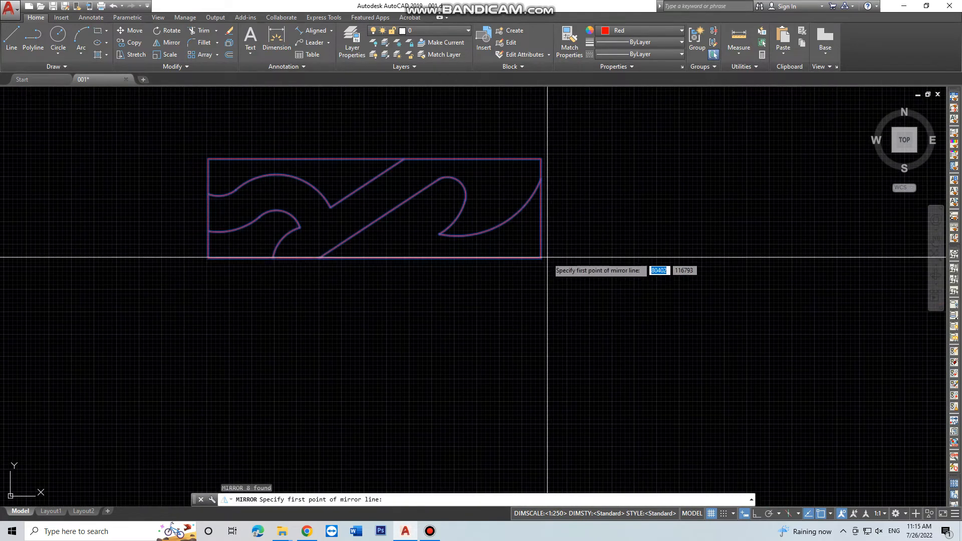
{"action": "left_click", "coordinate": [541, 258]}
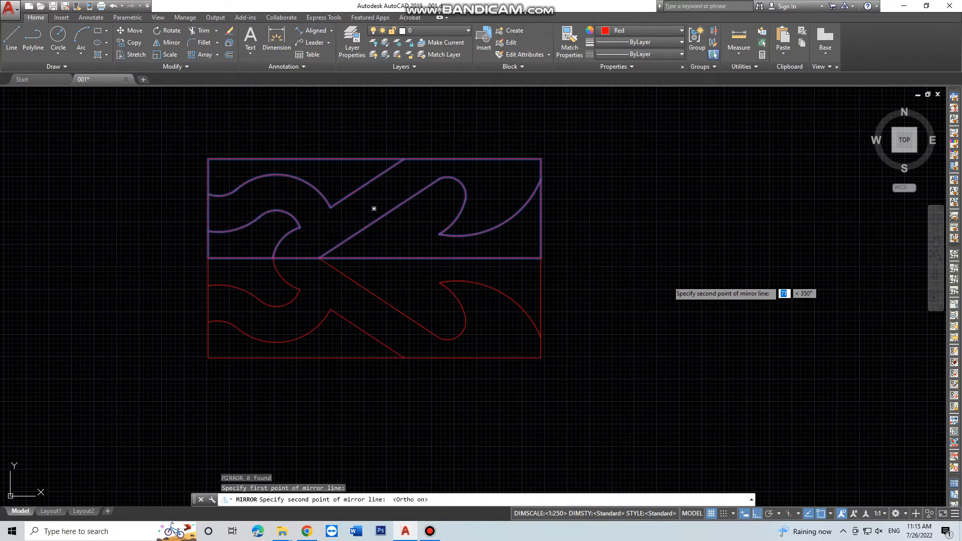
{"action": "left_click", "coordinate": [668, 280]}
{"action": "key", "text": "Return"}
Mirror both motif panels sideways about their right vertical edge, keeping the originals
{"action": "scroll", "coordinate": [646, 279], "scroll_direction": "down", "scroll_amount": 6}
{"action": "left_click", "coordinate": [483, 225]}
{"action": "left_click", "coordinate": [653, 346]}
{"action": "type", "text": "mi"}
{"action": "key", "text": "Return"}
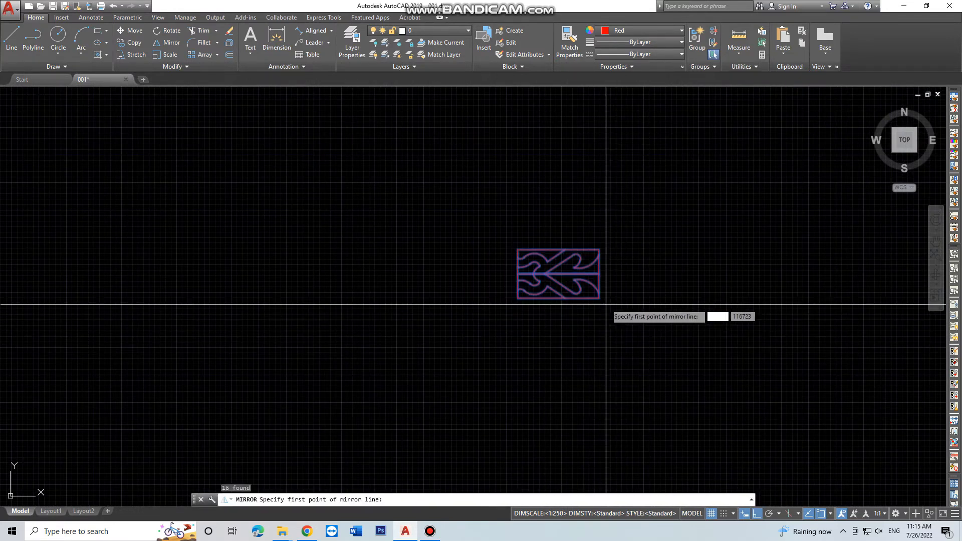
{"action": "left_click", "coordinate": [599, 298]}
{"action": "left_click", "coordinate": [604, 341]}
{"action": "key", "text": "Return"}
Try to mirror the four-panel pattern upward from its upper right corner
{"action": "left_click", "coordinate": [485, 234]}
{"action": "left_click", "coordinate": [760, 342]}
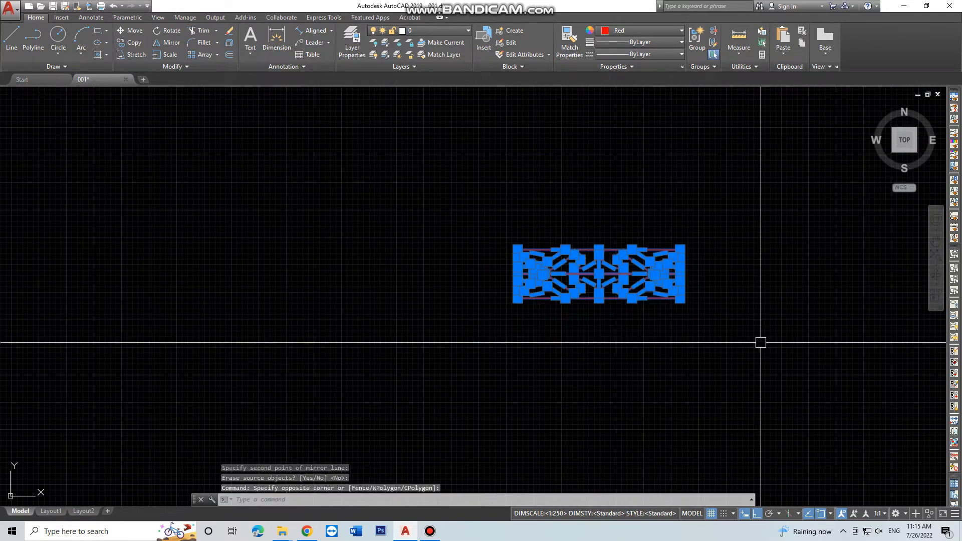
{"action": "type", "text": "mi"}
{"action": "key", "text": "Return"}
{"action": "left_click", "coordinate": [680, 251]}
{"action": "left_click", "coordinate": [703, 259]}
{"action": "key", "text": "Return"}
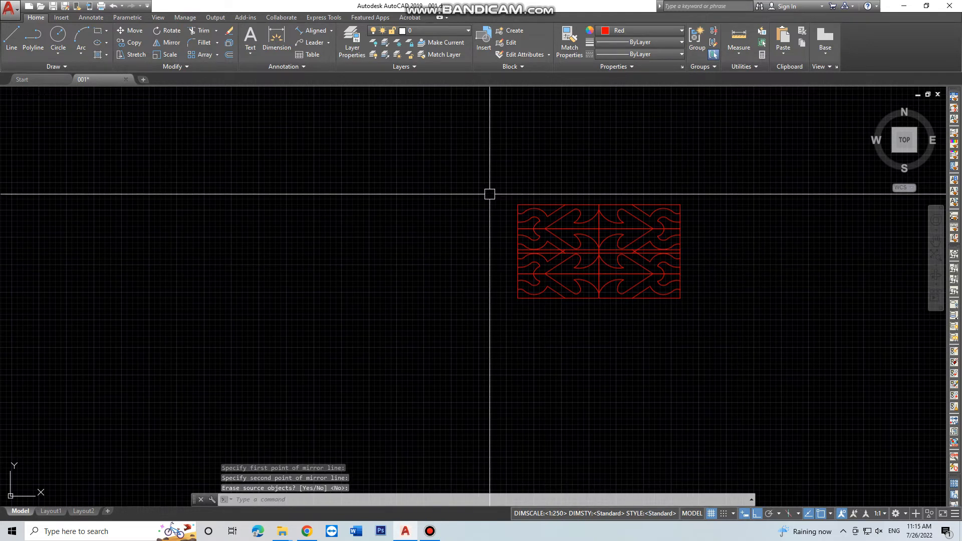
{"action": "scroll", "coordinate": [590, 250], "scroll_direction": "up", "scroll_amount": 2}
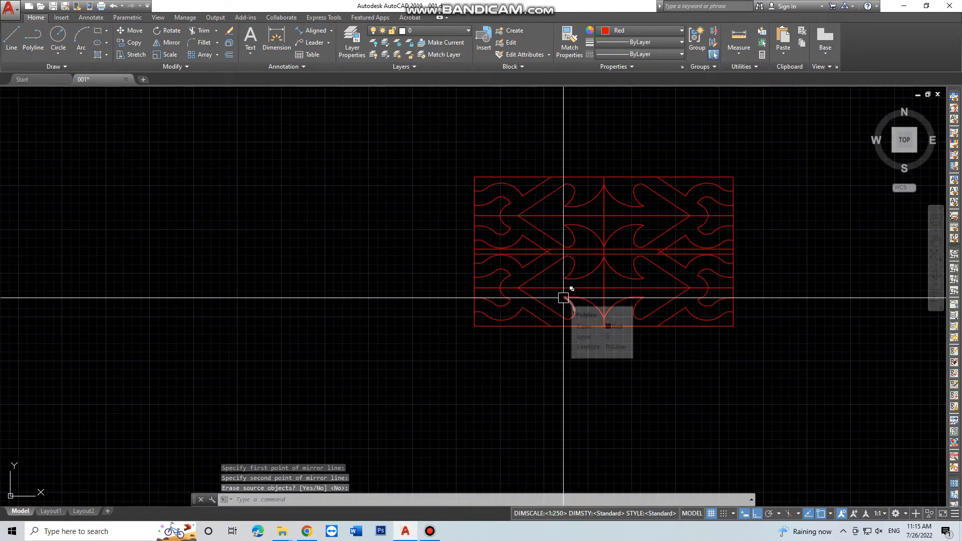
{"action": "key", "text": "ctrl+z"}
{"action": "key", "text": "ctrl+z"}
Mirror the four-panel pattern upward about its exact upper edge, keeping the original
{"action": "left_click", "coordinate": [477, 223]}
{"action": "left_click", "coordinate": [736, 350]}
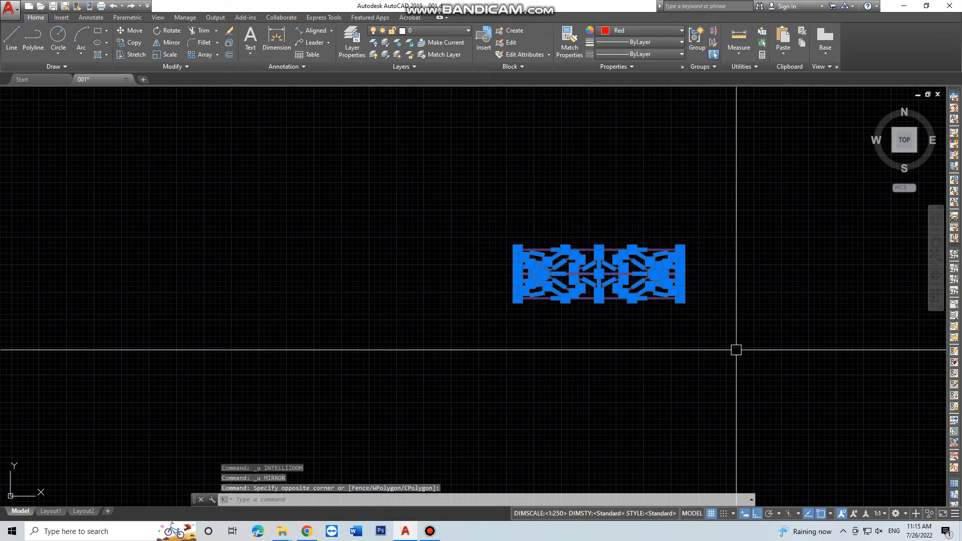
{"action": "type", "text": "mi"}
{"action": "key", "text": "Return"}
{"action": "left_click", "coordinate": [680, 249]}
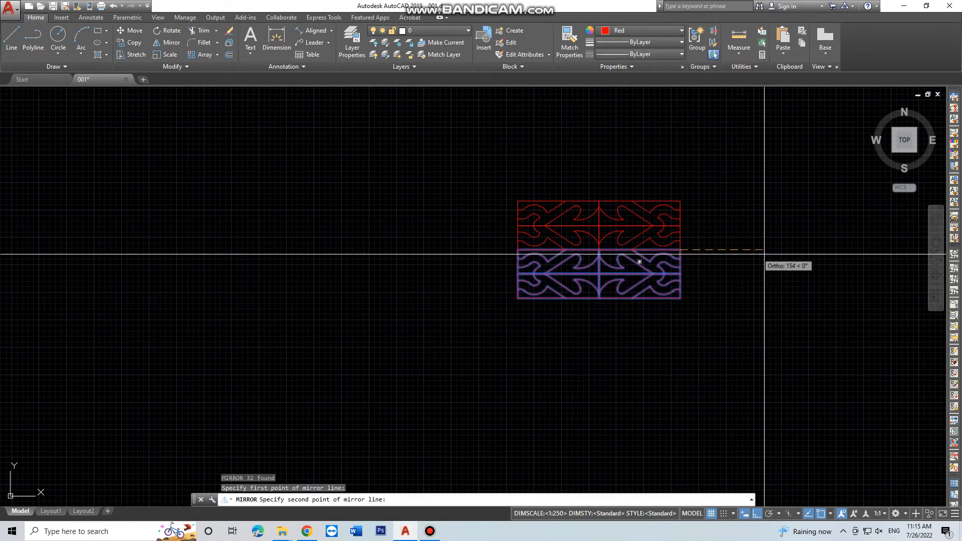
{"action": "left_click", "coordinate": [764, 254]}
{"action": "key", "text": "Return"}
{"action": "scroll", "coordinate": [641, 283], "scroll_direction": "down", "scroll_amount": 2}
{"action": "middle_click_drag", "start_coordinate": [683, 288], "coordinate": [589, 299]}
{"action": "scroll", "coordinate": [519, 276], "scroll_direction": "up", "scroll_amount": 4}
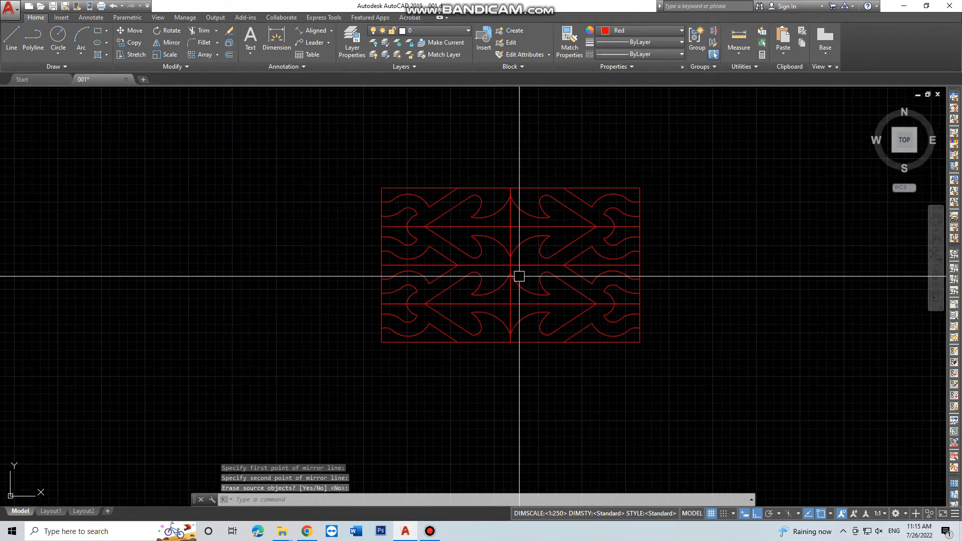
{"action": "scroll", "coordinate": [512, 229], "scroll_direction": "up", "scroll_amount": 2}
{"action": "left_click", "coordinate": [518, 211]}
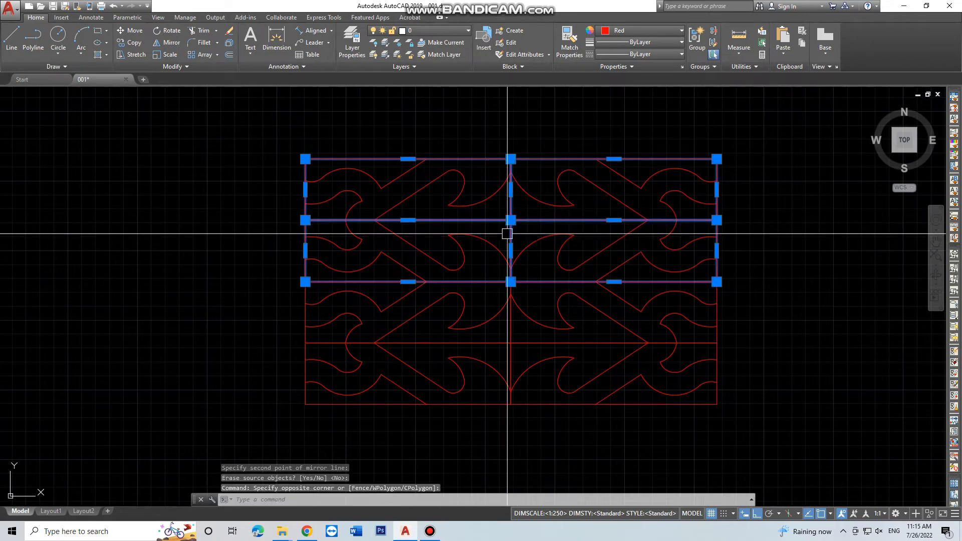
{"action": "left_click", "coordinate": [521, 337]}
{"action": "key", "text": "Escape"}
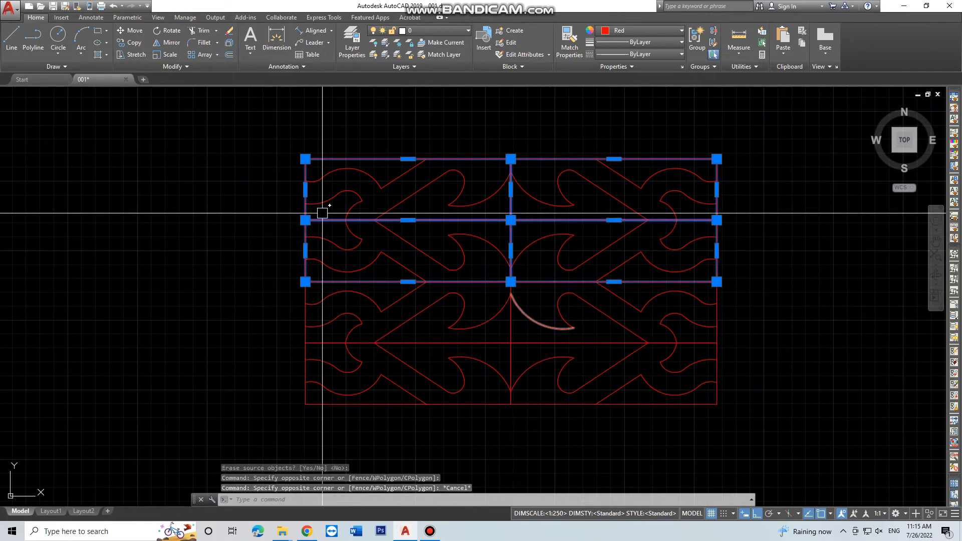
Draw a rectangle around the whole eight-panel pattern, from its upper left corner to its lower right corner
{"action": "left_click", "coordinate": [98, 31]}
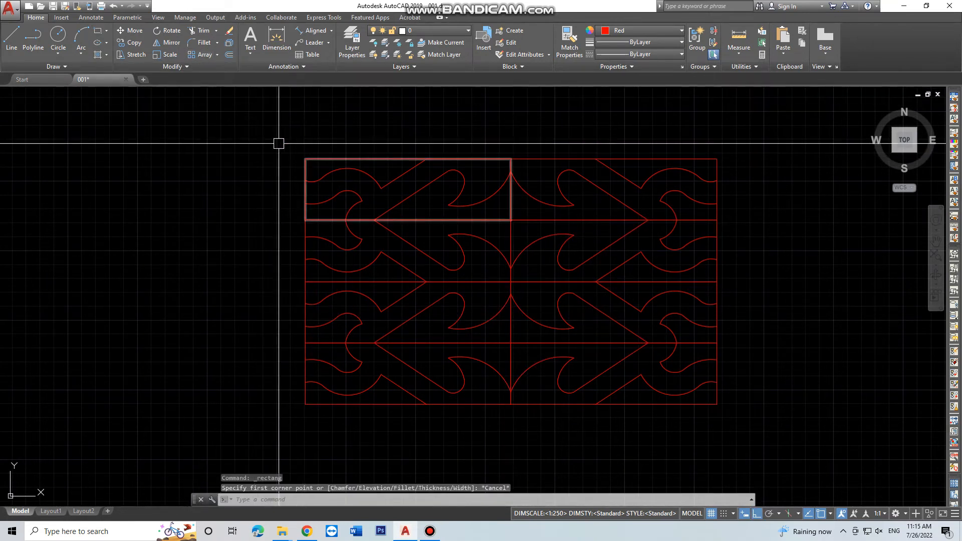
{"action": "left_click", "coordinate": [305, 158]}
{"action": "key", "text": "Escape"}
Erase all the individual panel rectangles inside the pattern, leaving only the outer border
{"action": "scroll", "coordinate": [521, 280], "scroll_direction": "up", "scroll_amount": 2}
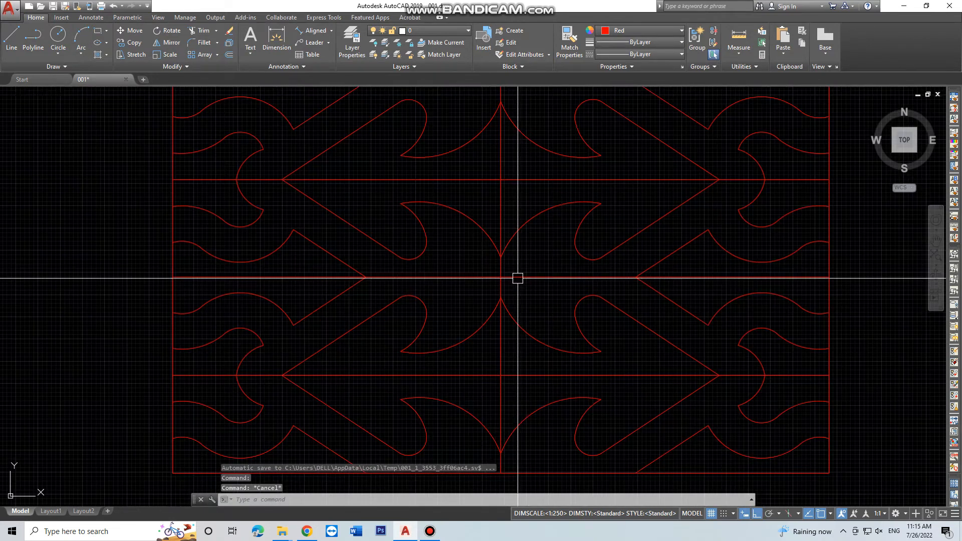
{"action": "left_click_drag", "start_coordinate": [517, 277], "coordinate": [470, 287]}
{"action": "type", "text": "e"}
{"action": "key", "text": "space"}
{"action": "left_click", "coordinate": [514, 164]}
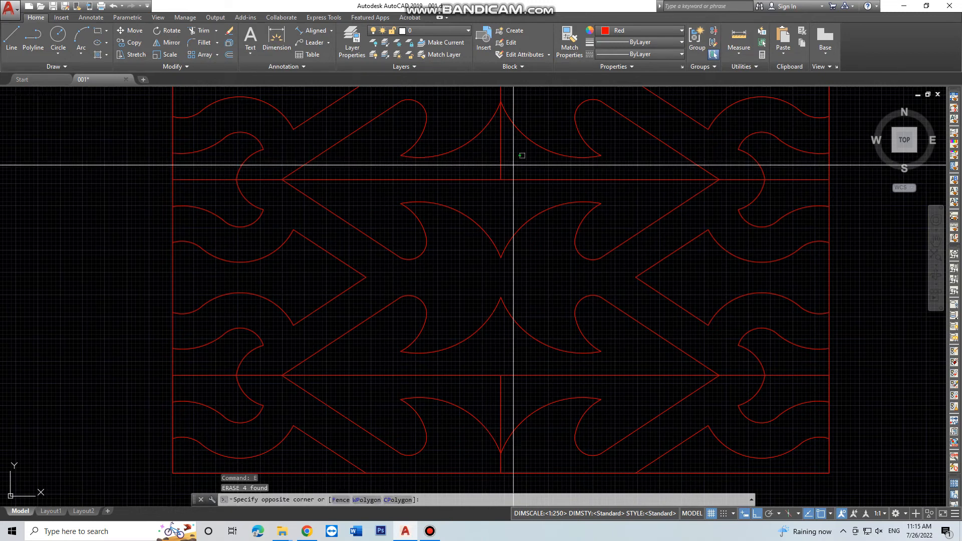
{"action": "left_click", "coordinate": [484, 192]}
{"action": "key", "text": "space"}
{"action": "left_click", "coordinate": [523, 365]}
{"action": "left_click", "coordinate": [483, 392]}
Mirror the bordered pattern sideways about its right vertical edge, keeping the original
{"action": "scroll", "coordinate": [483, 391], "scroll_direction": "down", "scroll_amount": 5}
{"action": "scroll", "coordinate": [326, 230], "scroll_direction": "down", "scroll_amount": 2}
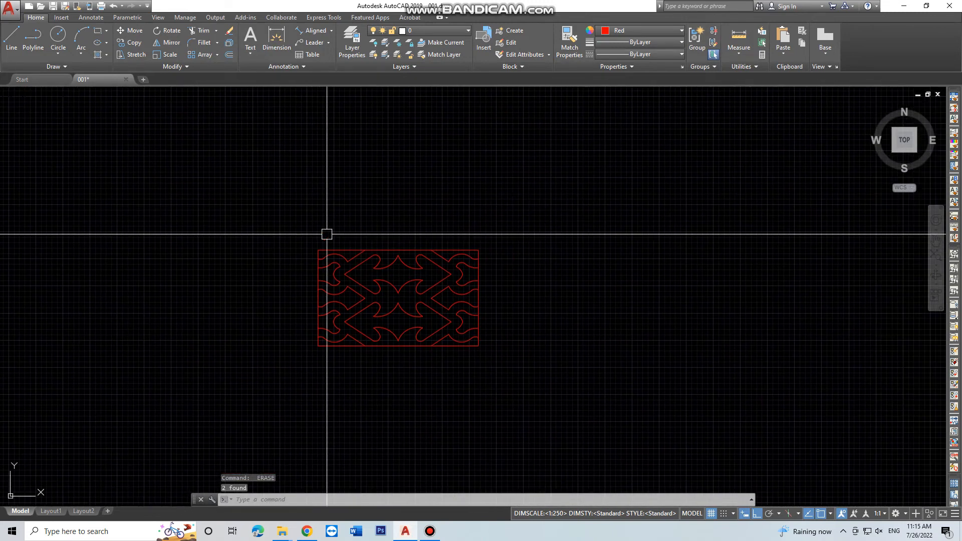
{"action": "left_click", "coordinate": [281, 204]}
{"action": "left_click", "coordinate": [612, 396]}
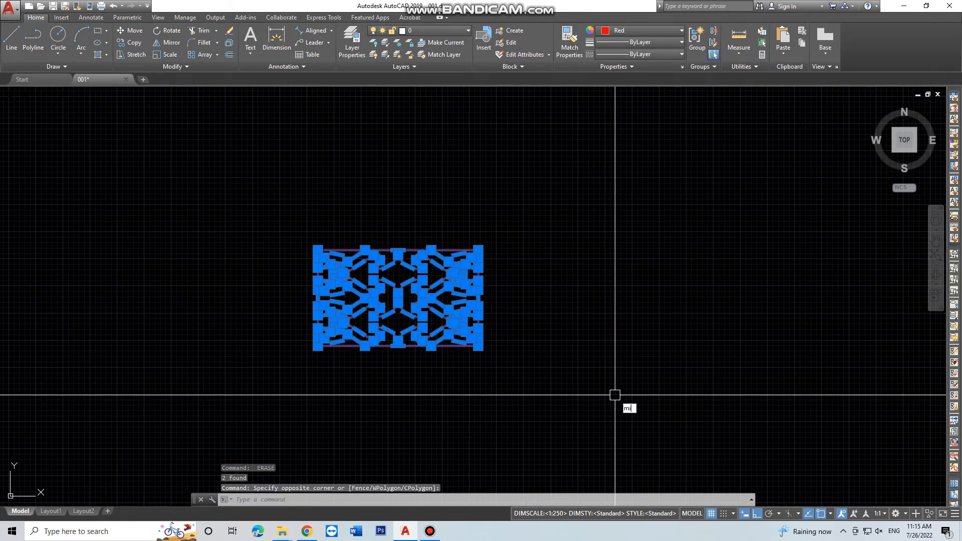
{"action": "type", "text": "mi"}
{"action": "key", "text": "space"}
{"action": "left_click", "coordinate": [478, 346]}
{"action": "left_click", "coordinate": [487, 400]}
{"action": "key", "text": "space"}
Mirror the two side-by-side bordered blocks upward about their upper edge, keeping the originals
{"action": "scroll", "coordinate": [430, 329], "scroll_direction": "down", "scroll_amount": 2}
{"action": "left_click", "coordinate": [297, 255]}
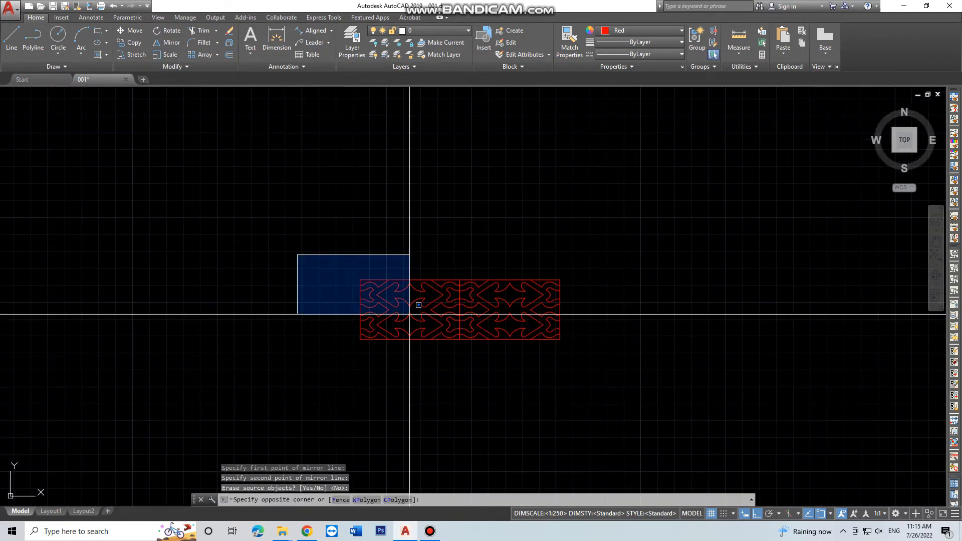
{"action": "left_click", "coordinate": [657, 362]}
{"action": "type", "text": "mi"}
{"action": "key", "text": "space"}
{"action": "left_click", "coordinate": [561, 278]}
{"action": "left_click", "coordinate": [612, 272]}
{"action": "key", "text": "space"}
{"action": "scroll", "coordinate": [555, 272], "scroll_direction": "down", "scroll_amount": 2}
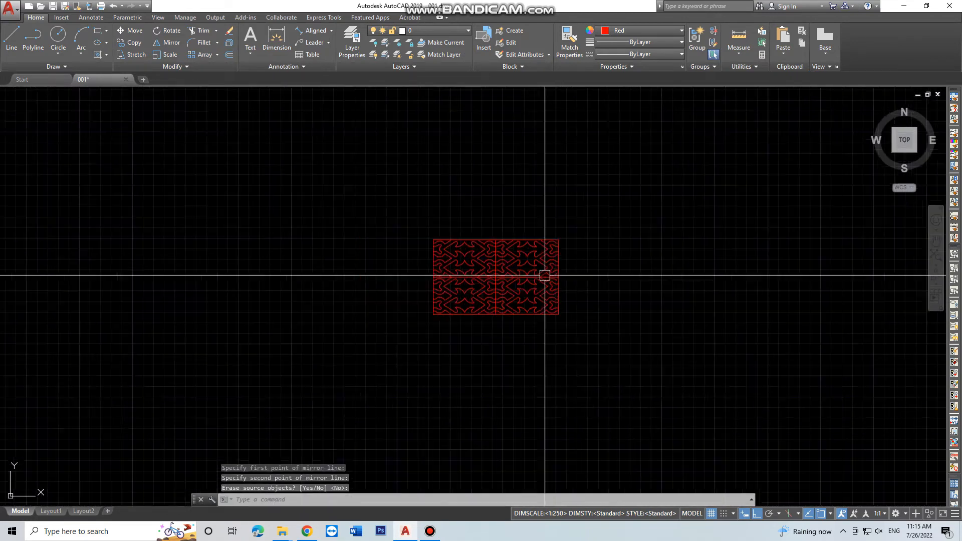
{"action": "scroll", "coordinate": [494, 277], "scroll_direction": "up", "scroll_amount": 4}
{"action": "left_click", "coordinate": [503, 261]}
{"action": "scroll", "coordinate": [491, 272], "scroll_direction": "down", "scroll_amount": 1}
{"action": "key", "text": "Escape"}
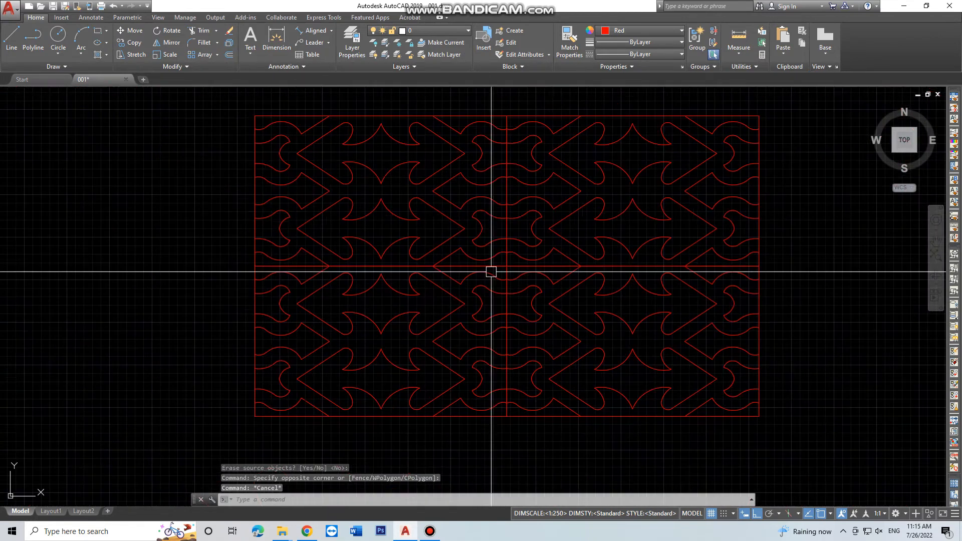
Draw a rectangle around the outer boundary of the two-by-two block arrangement
{"action": "type", "text": "rec"}
{"action": "key", "text": "space"}
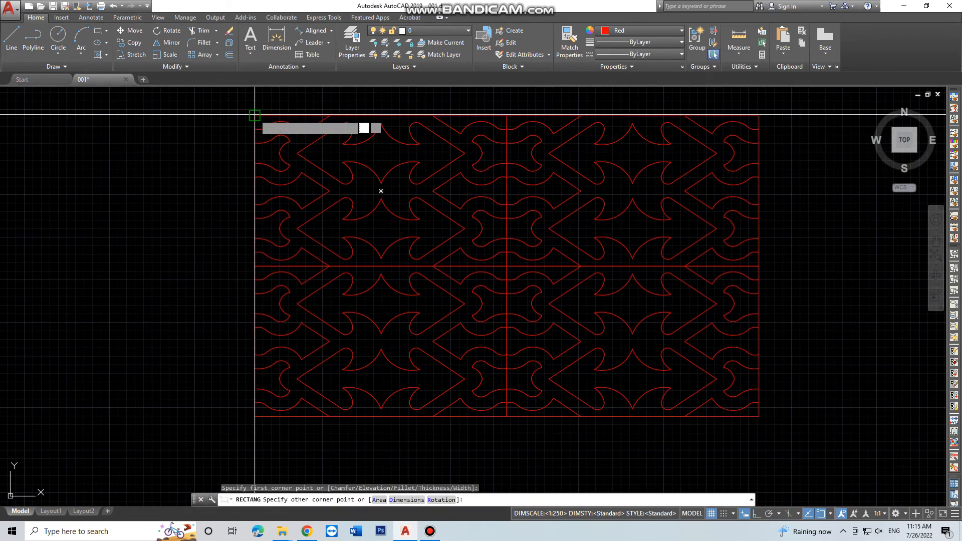
{"action": "left_click", "coordinate": [254, 116]}
{"action": "key", "text": "Escape"}
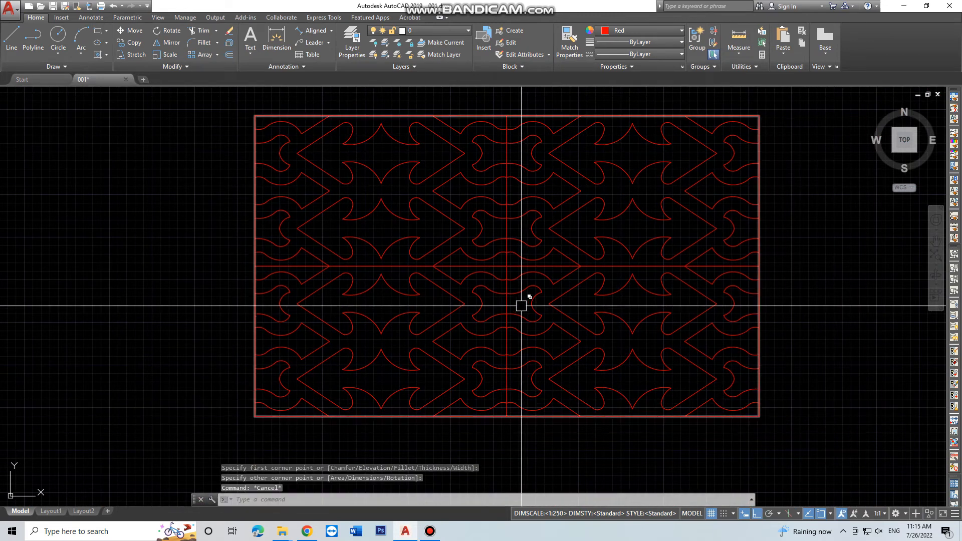
Erase the four block rectangles that meet at the centre of the pattern
{"action": "scroll", "coordinate": [521, 300], "scroll_direction": "up", "scroll_amount": 3}
{"action": "left_click_drag", "start_coordinate": [500, 206], "coordinate": [466, 233]}
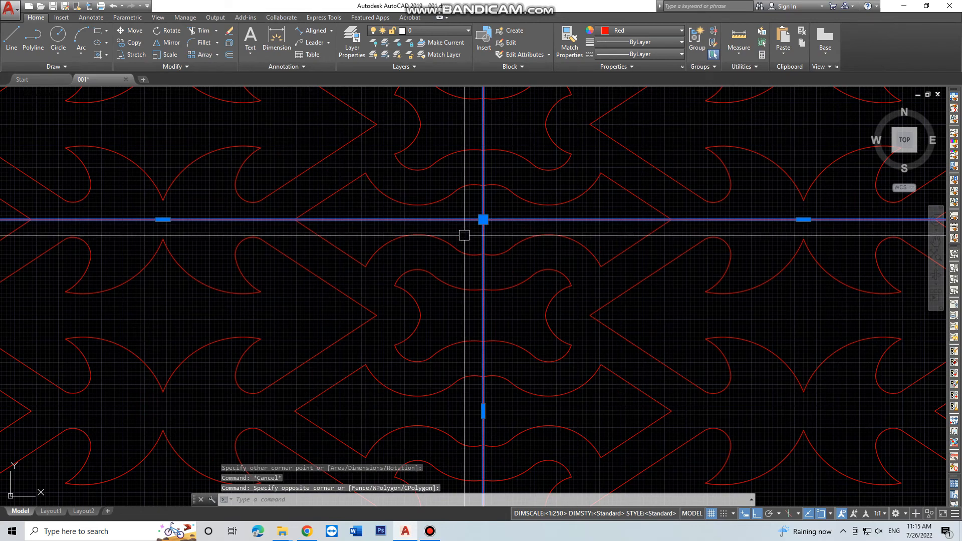
{"action": "type", "text": "E"}
{"action": "key", "text": "Return"}
{"action": "scroll", "coordinate": [466, 234], "scroll_direction": "down", "scroll_amount": 6}
{"action": "scroll", "coordinate": [456, 237], "scroll_direction": "up", "scroll_amount": 6}
{"action": "scroll", "coordinate": [453, 229], "scroll_direction": "up", "scroll_amount": 4}
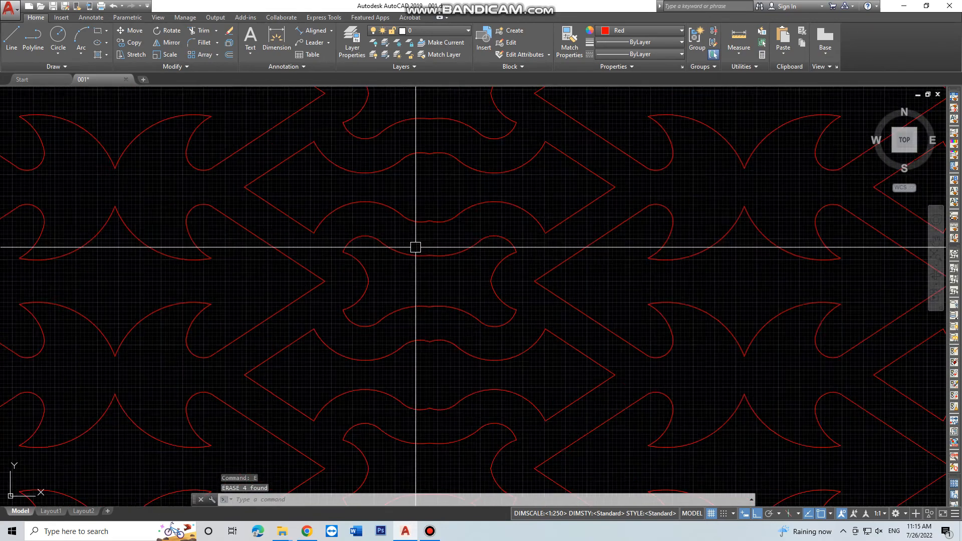
Mirror the cleaned pattern downward about its lower edge, keeping the original
{"action": "scroll", "coordinate": [414, 245], "scroll_direction": "down", "scroll_amount": 6}
{"action": "middle_click_drag", "start_coordinate": [502, 249], "coordinate": [484, 257]}
{"action": "left_click", "coordinate": [171, 135]}
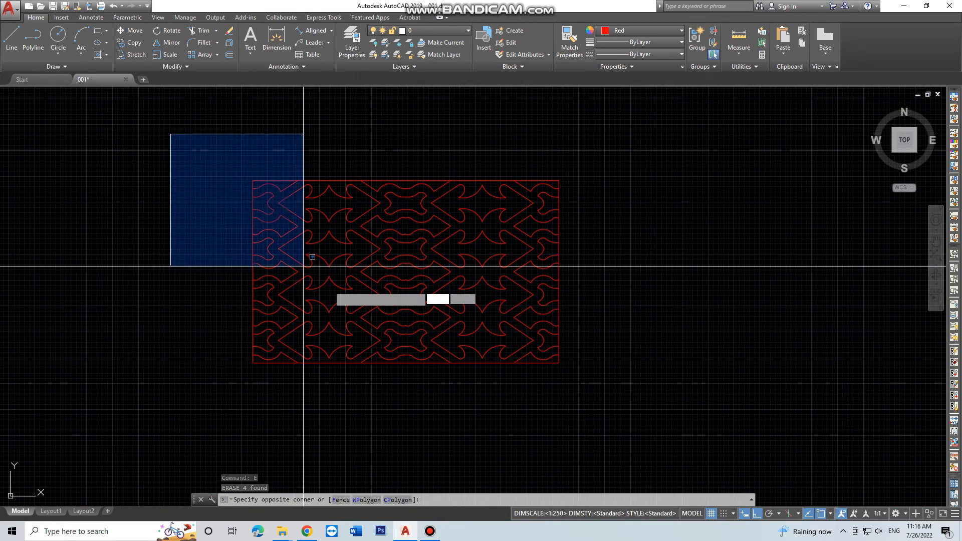
{"action": "key", "text": "Return"}
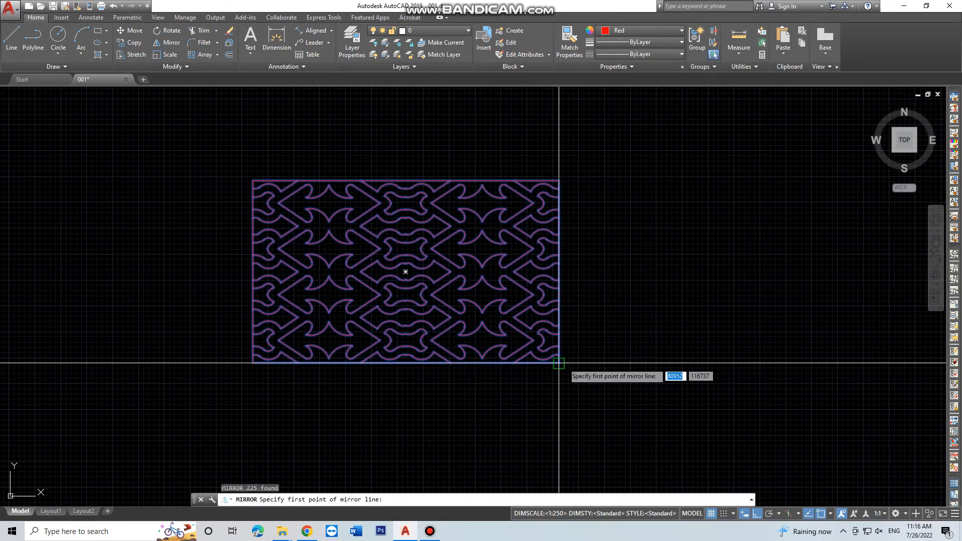
{"action": "left_click", "coordinate": [559, 363]}
{"action": "left_click", "coordinate": [685, 367]}
{"action": "key", "text": "Return"}
Mirror the two stacked pattern blocks sideways about their right vertical edge, keeping the originals
{"action": "scroll", "coordinate": [516, 289], "scroll_direction": "down", "scroll_amount": 4}
{"action": "left_click", "coordinate": [370, 213]}
{"action": "left_click", "coordinate": [634, 451]}
{"action": "key", "text": "Return"}
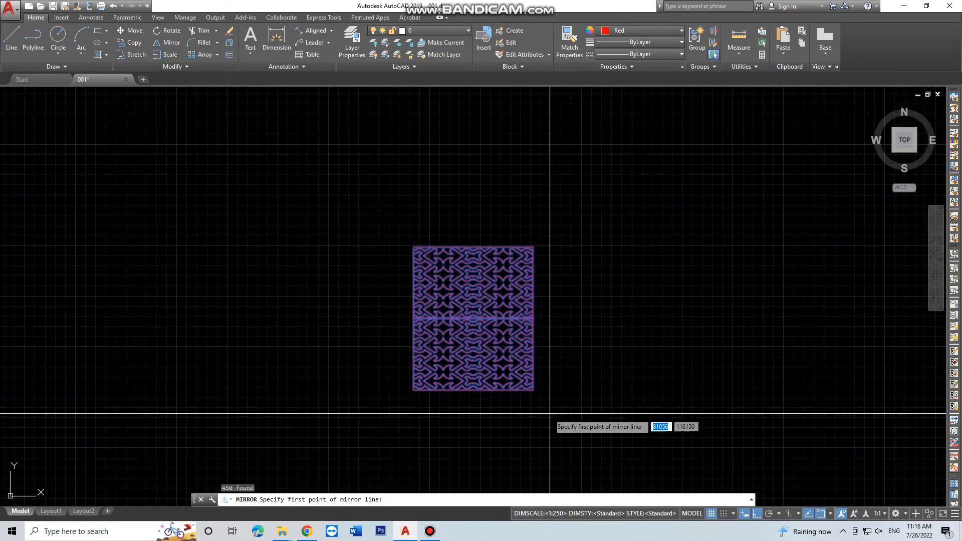
{"action": "left_click", "coordinate": [532, 393]}
{"action": "left_click", "coordinate": [527, 405]}
{"action": "key", "text": "Return"}
Mirror the resulting two-by-two pattern about its right edge into a band four blocks wide, keeping the original
{"action": "scroll", "coordinate": [495, 376], "scroll_direction": "down", "scroll_amount": 7}
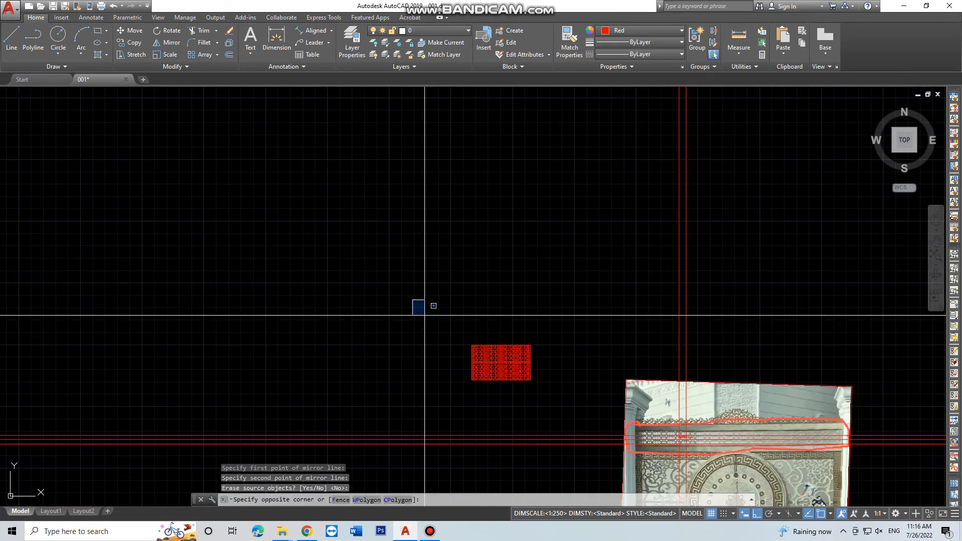
{"action": "left_click", "coordinate": [421, 307]}
{"action": "scroll", "coordinate": [534, 386], "scroll_direction": "up", "scroll_amount": 7}
{"action": "key", "text": "Return"}
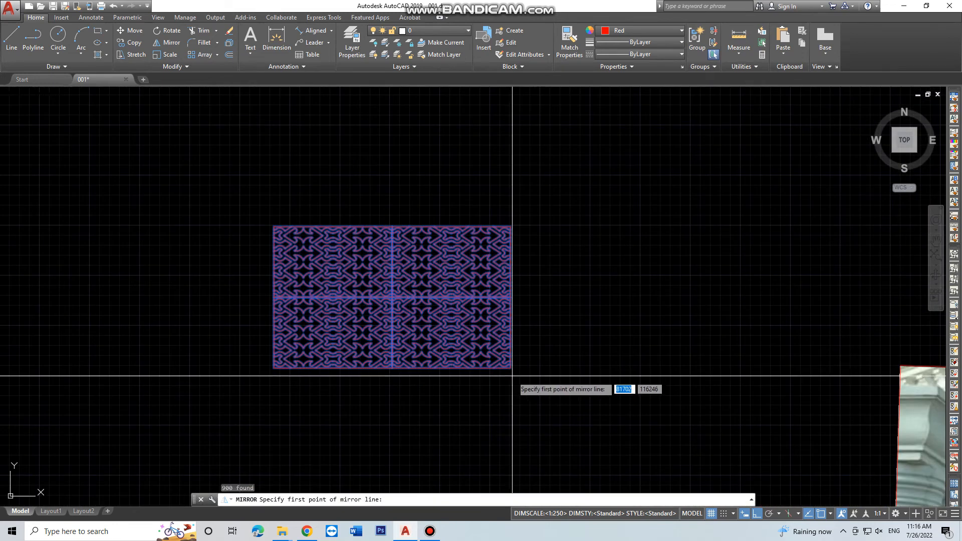
{"action": "left_click", "coordinate": [510, 368]}
{"action": "left_click", "coordinate": [511, 393]}
{"action": "key", "text": "Return"}
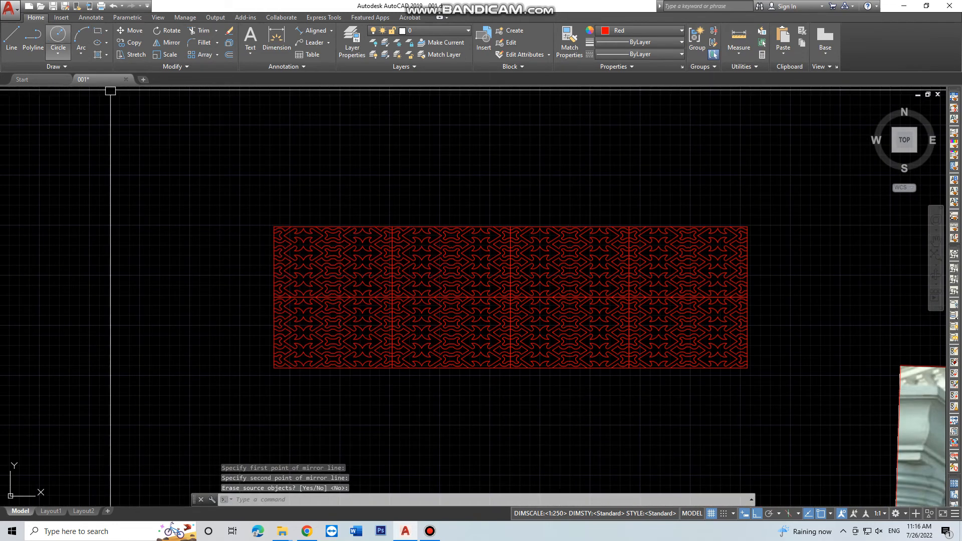
Draw a rectangle around the full lattice band, starting from its upper left corner
{"action": "left_click", "coordinate": [97, 31]}
{"action": "left_click", "coordinate": [274, 227]}
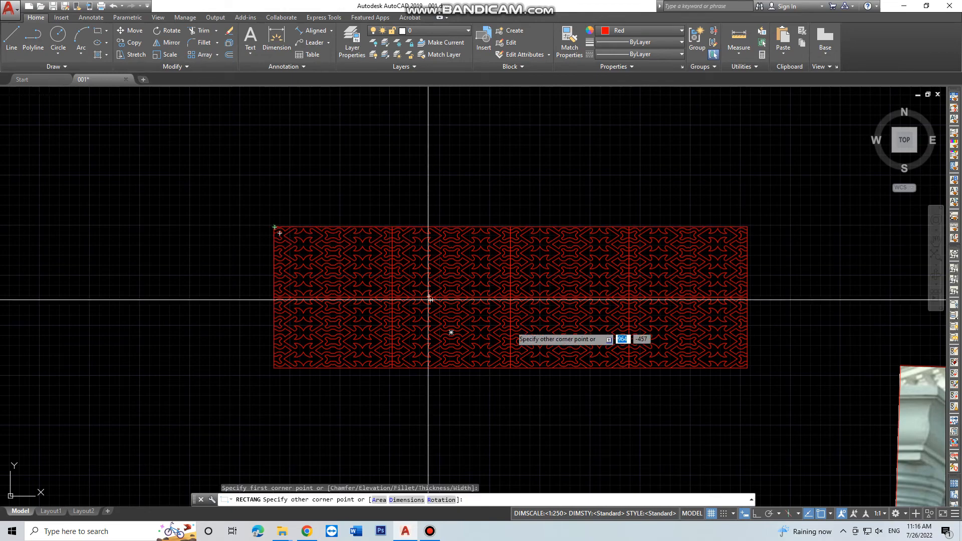
{"action": "key", "text": "Escape"}
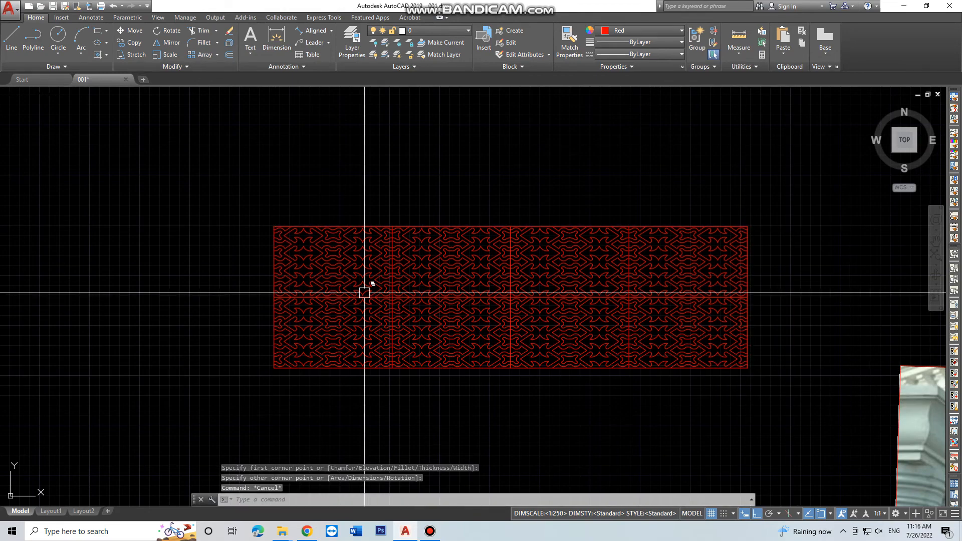
Erase the four block rectangles in the left half of the lattice band
{"action": "scroll", "coordinate": [364, 285], "scroll_direction": "up", "scroll_amount": 8}
{"action": "scroll", "coordinate": [469, 301], "scroll_direction": "up", "scroll_amount": 4}
{"action": "left_click", "coordinate": [526, 286]}
{"action": "left_click", "coordinate": [479, 305]}
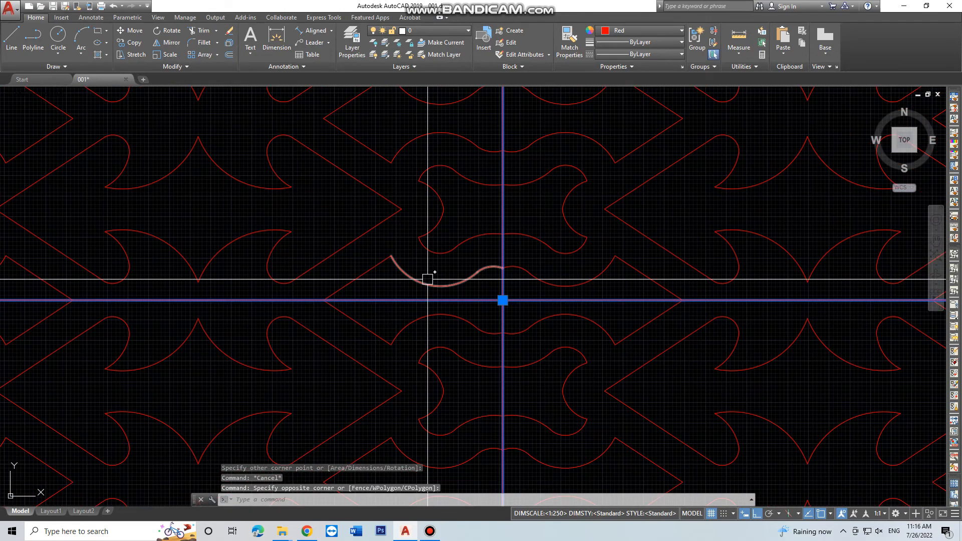
{"action": "type", "text": "e"}
{"action": "key", "text": "space"}
Erase the four remaining block rectangles in the right half of the lattice band
{"action": "scroll", "coordinate": [425, 275], "scroll_direction": "down", "scroll_amount": 8}
{"action": "middle_click_drag", "start_coordinate": [644, 286], "coordinate": [425, 302]}
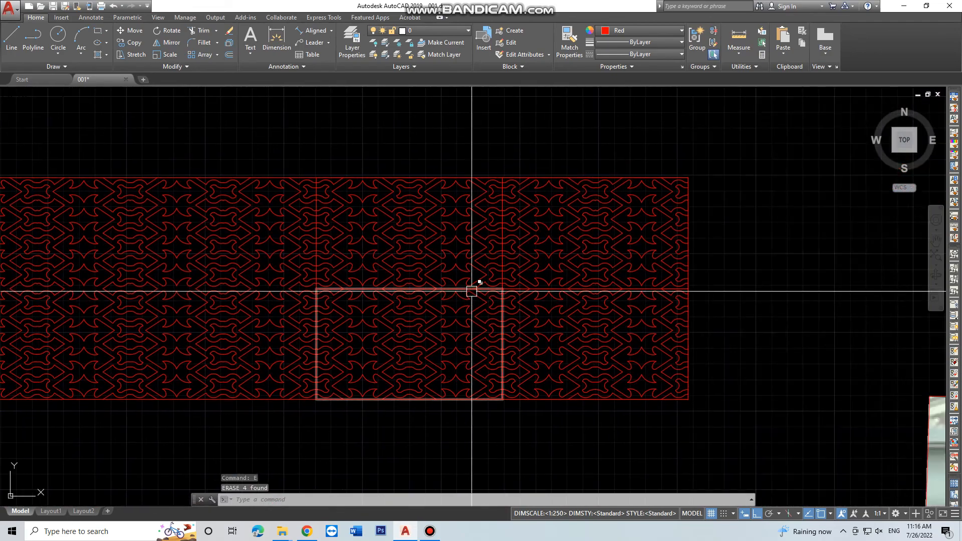
{"action": "scroll", "coordinate": [526, 288], "scroll_direction": "up", "scroll_amount": 5}
{"action": "scroll", "coordinate": [552, 290], "scroll_direction": "down", "scroll_amount": 2}
{"action": "scroll", "coordinate": [468, 286], "scroll_direction": "down", "scroll_amount": 6}
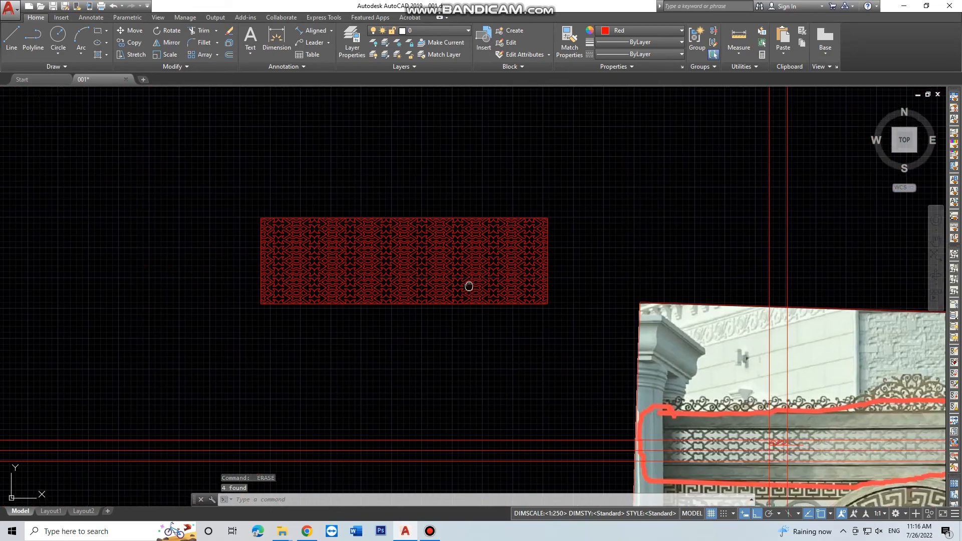
Save the drawing
{"action": "scroll", "coordinate": [417, 290], "scroll_direction": "up", "scroll_amount": 4}
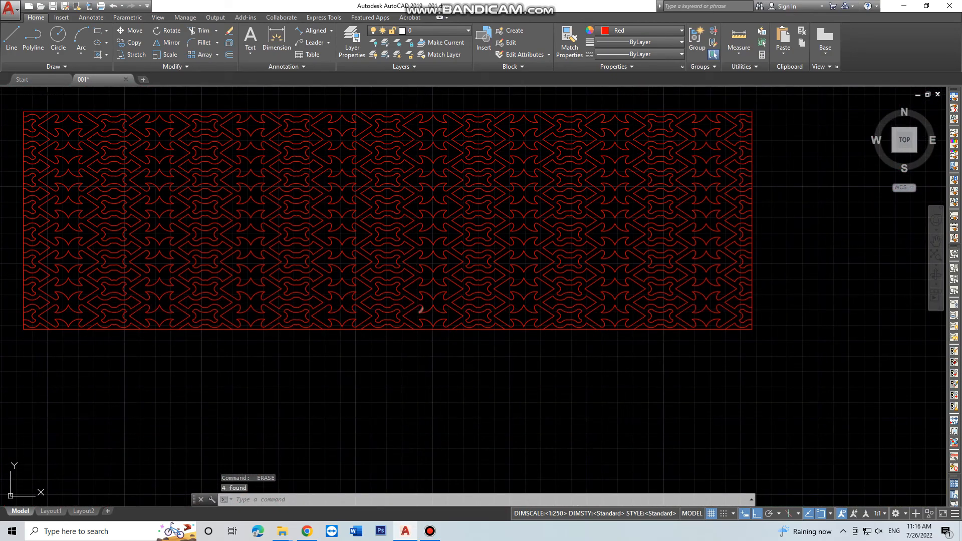
{"action": "key", "text": "ctrl+s"}
{"action": "scroll", "coordinate": [399, 285], "scroll_direction": "down", "scroll_amount": 4}
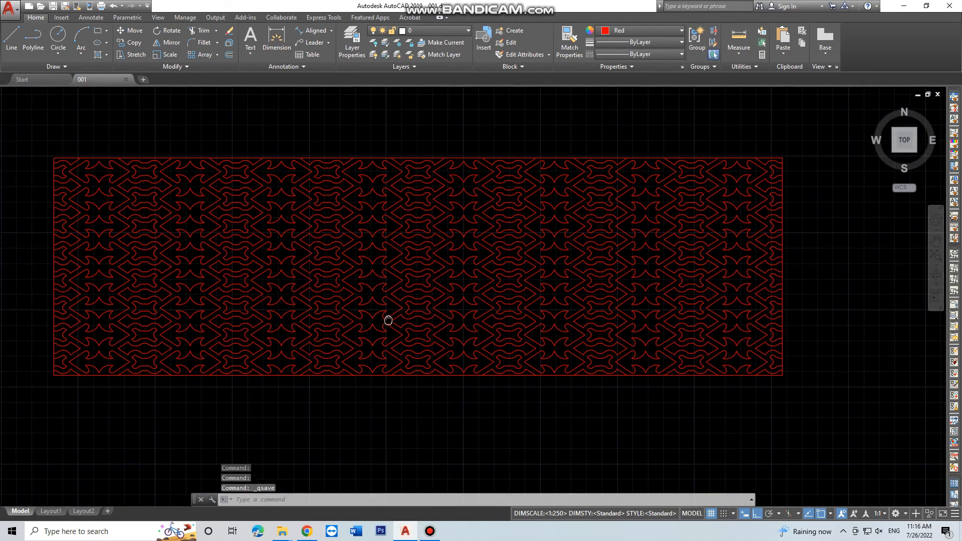
Add the single-line text "now design is finish" above the lattice band, with the default rotation angle
{"action": "type", "text": "e"}
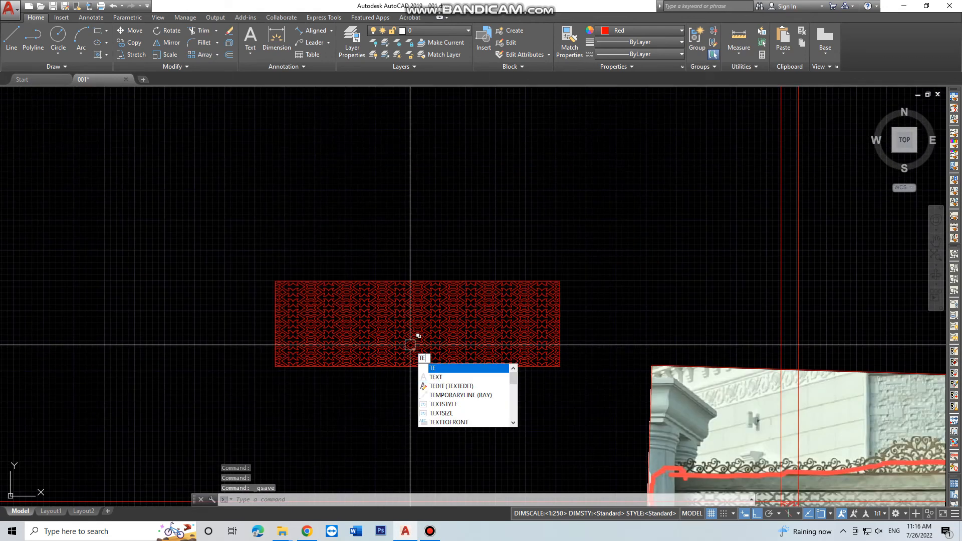
{"action": "key", "text": "Return"}
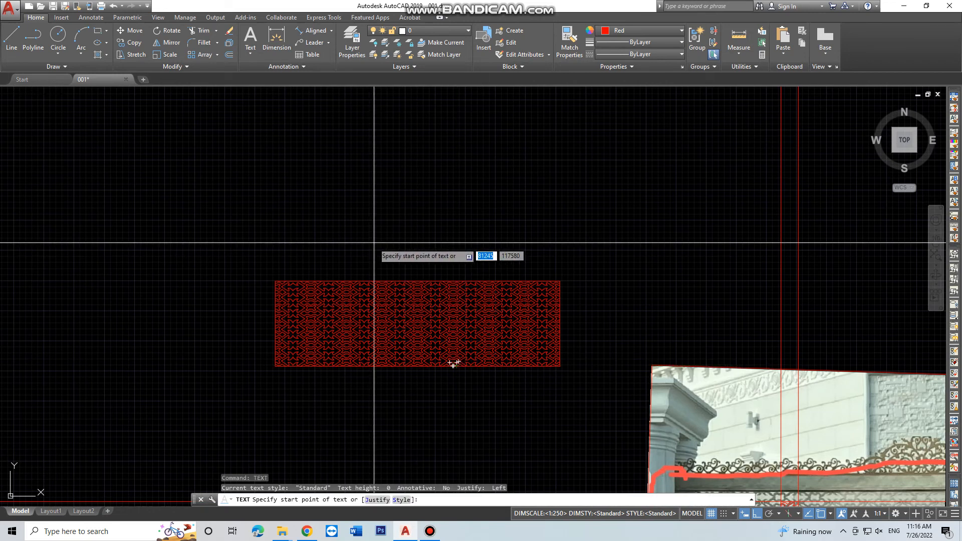
{"action": "left_click", "coordinate": [351, 233]}
{"action": "left_click", "coordinate": [394, 233]}
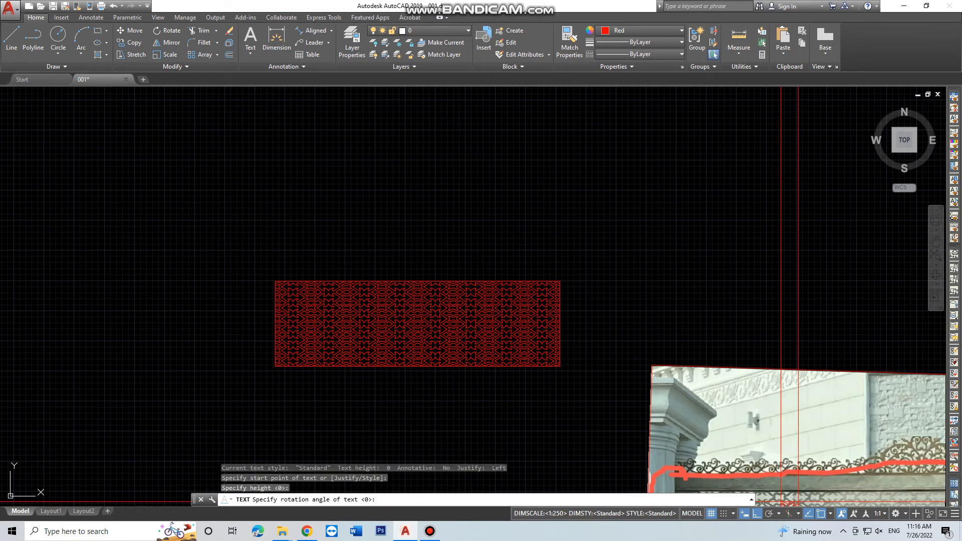
{"action": "key", "text": "Return"}
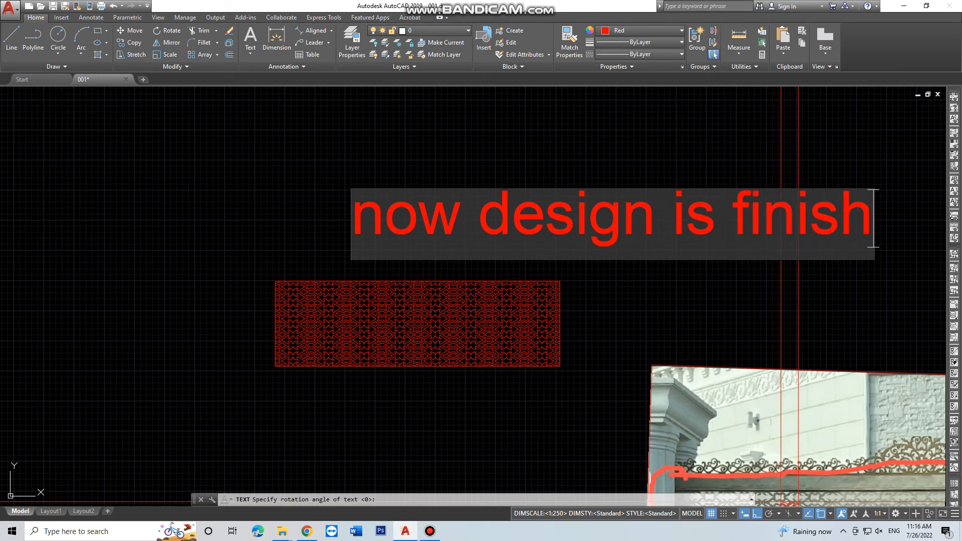
{"action": "key", "text": "Return"}
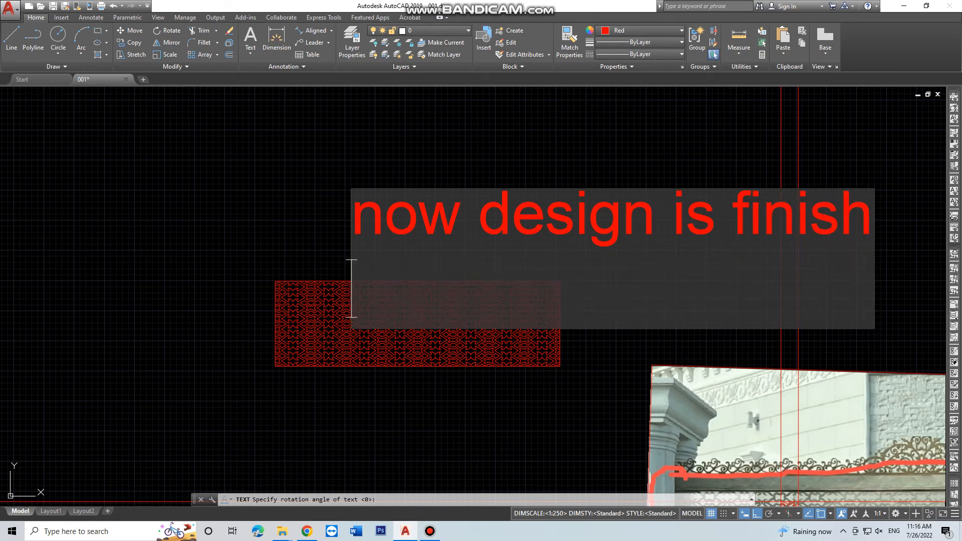
{"action": "key", "text": "Return"}
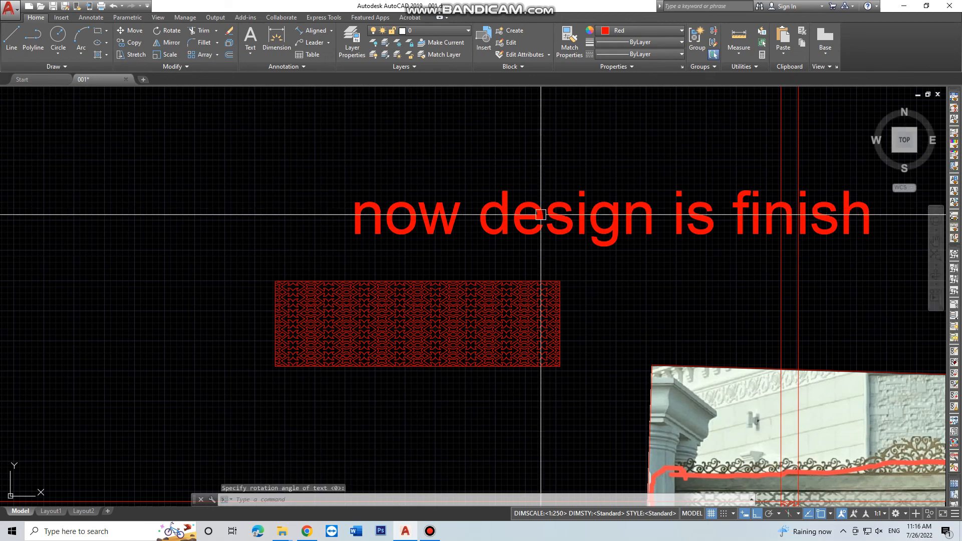
Move the text horizontally to the left so it sits centred above the lattice band
{"action": "left_click", "coordinate": [583, 234]}
{"action": "type", "text": "m"}
{"action": "key", "text": "Return"}
{"action": "left_click", "coordinate": [351, 234]}
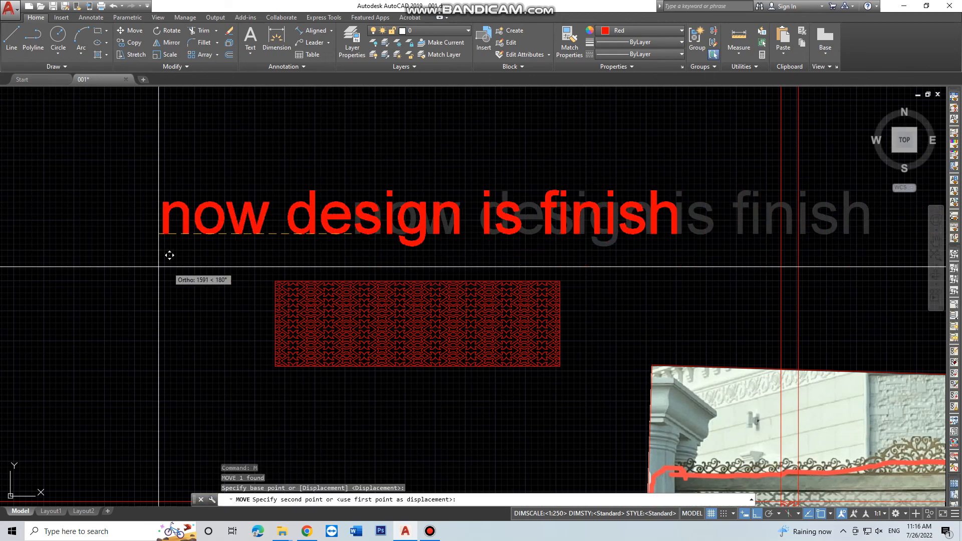
{"action": "left_click", "coordinate": [136, 265]}
{"action": "key", "text": "Escape"}
{"action": "scroll", "coordinate": [330, 266], "scroll_direction": "down", "scroll_amount": 4}
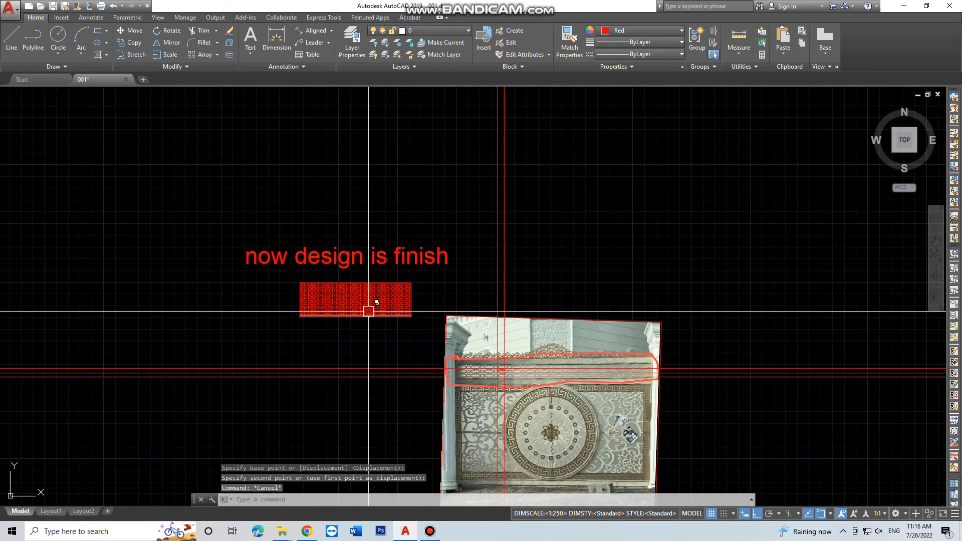